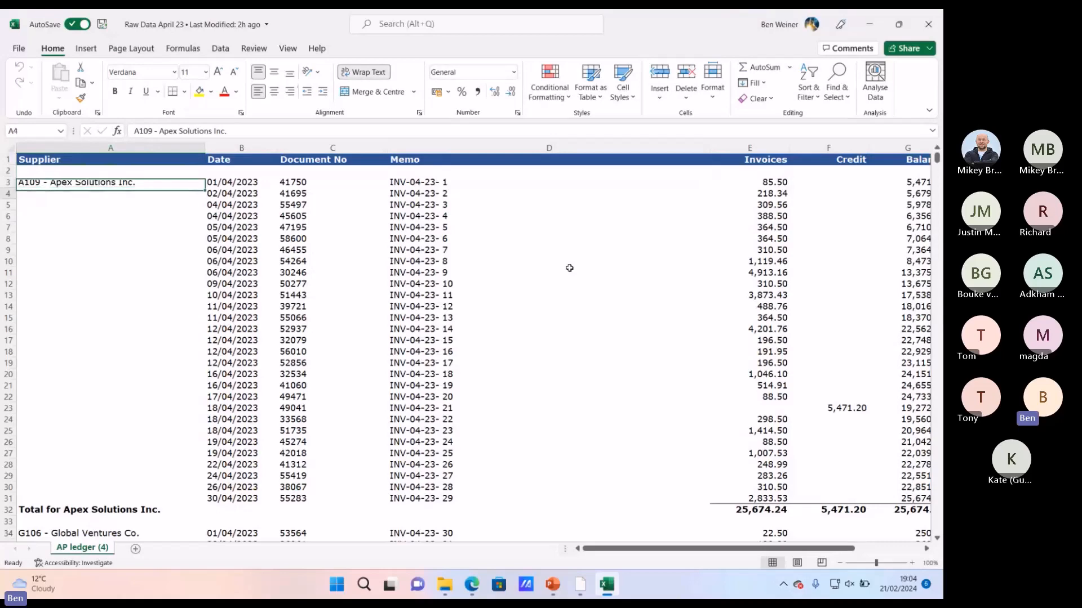
Step: Examine the layout of the first supplier blocks in the AP ledger, then return to the Supplier header
key("Down")
key("Down")
key("Down")
key("Down")
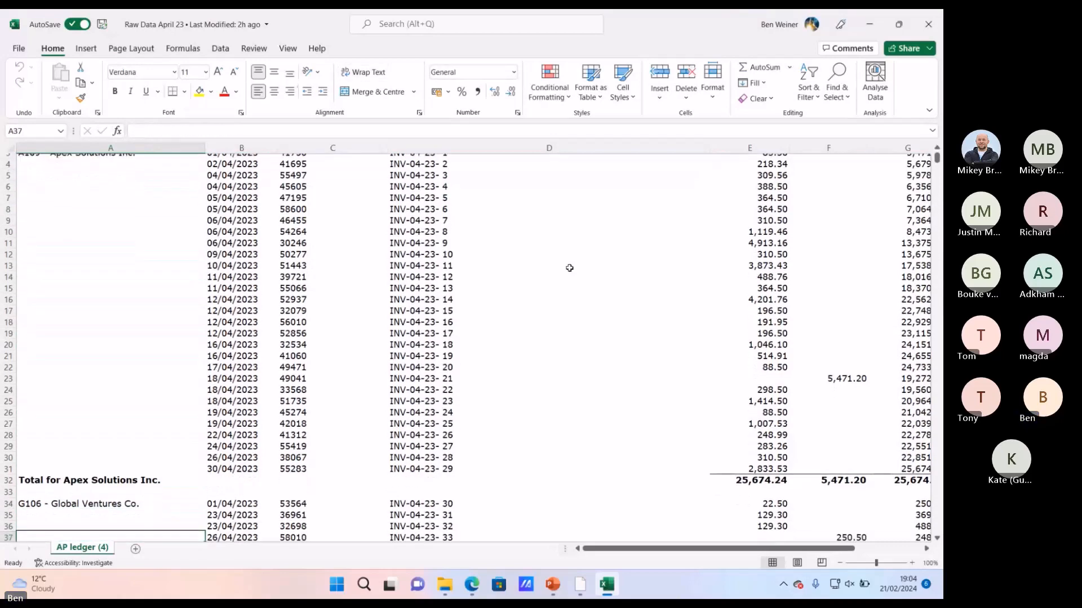
key("Up")
key("Up")
key("Up")
key("Up")
key("Up")
key("Up")
key("Up")
key("Up")
key("Up")
key("Up")
key("Up")
key("Up")
key("Up")
key("Up")
key("Up")
key("Up")
key("Up")
key("Up")
key("Up")
key("Up")
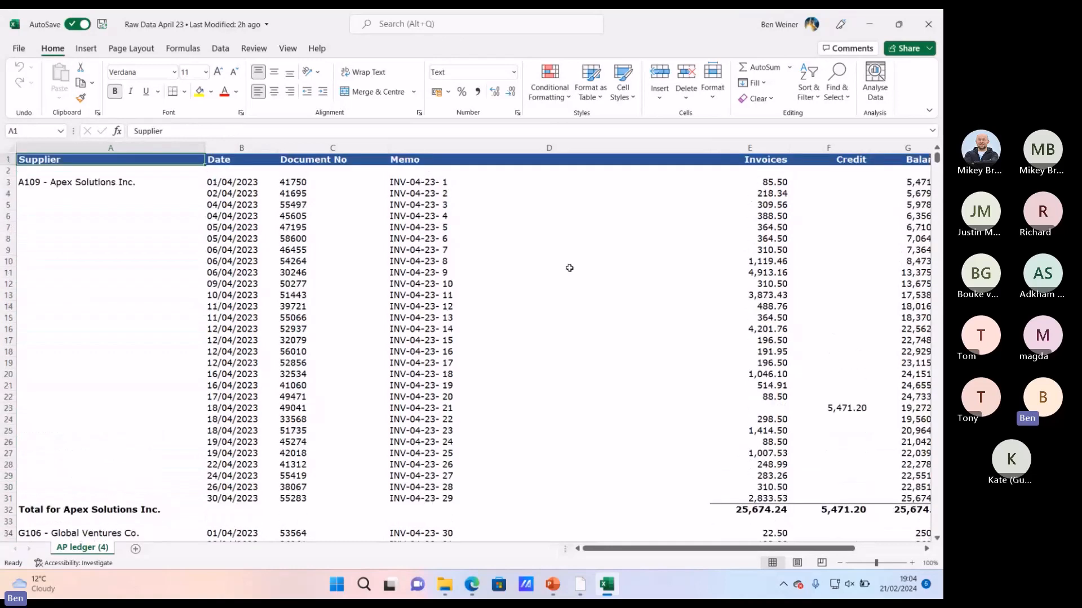
Step: Add filters to the header row and open the Supplier filter list
key("ctrl+shift+l")
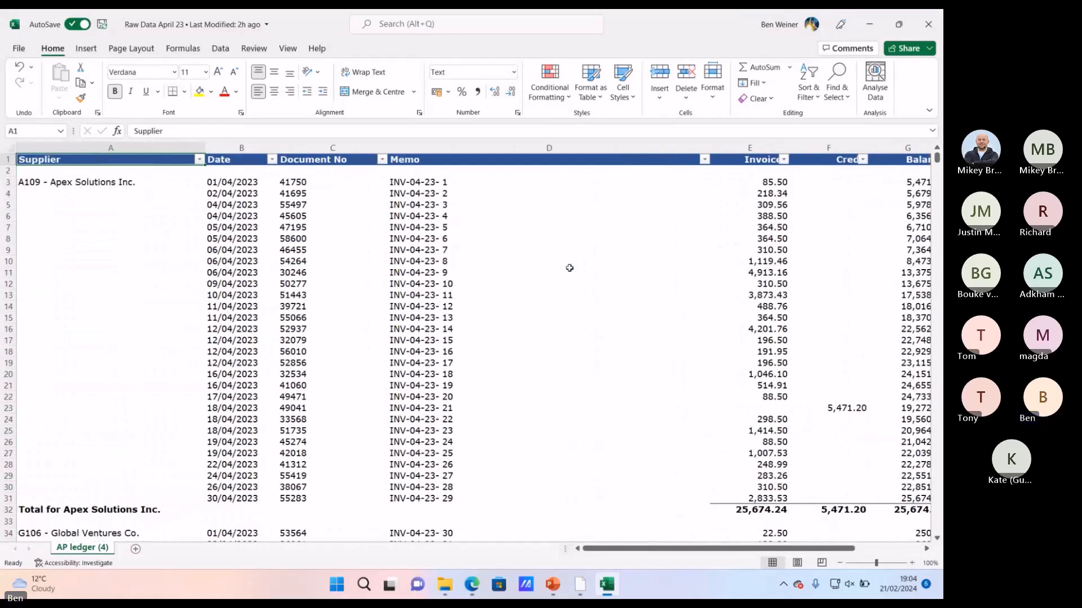
left_click(199, 160)
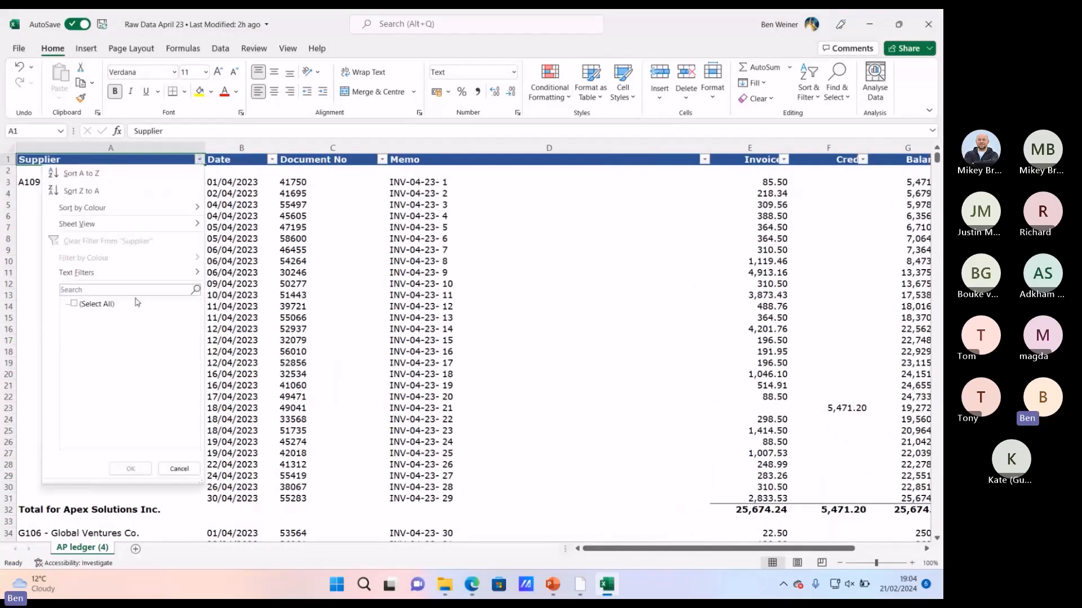
left_click(272, 210)
Step: Move the filters from the header row to row 3 and check the supplier column's filter list
left_click(5, 182)
key("ctrl+shift+l")
key("ctrl+shift+l")
left_click(199, 183)
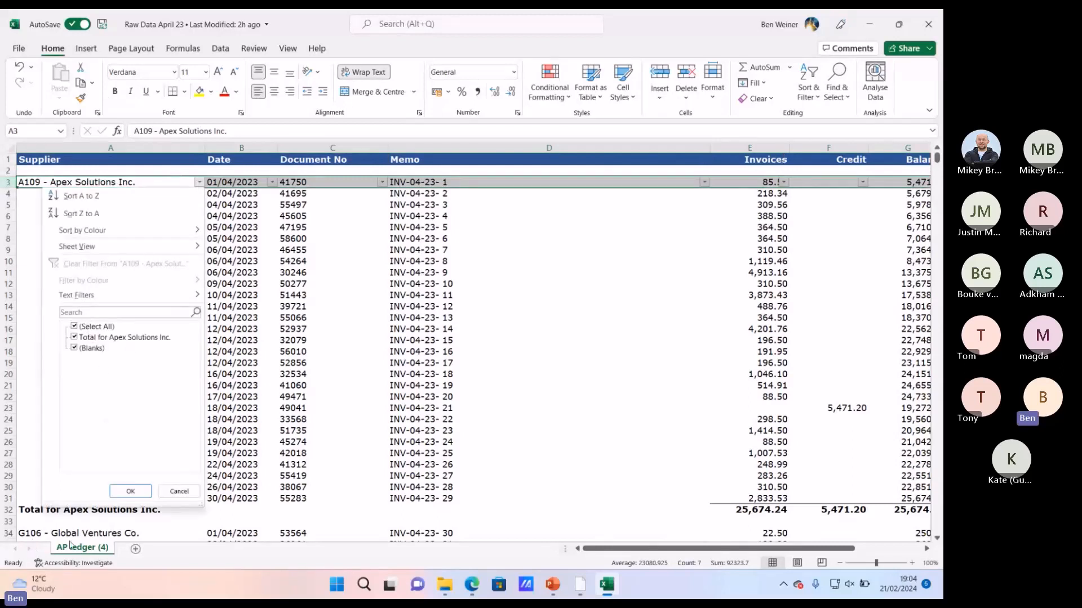
key("Escape")
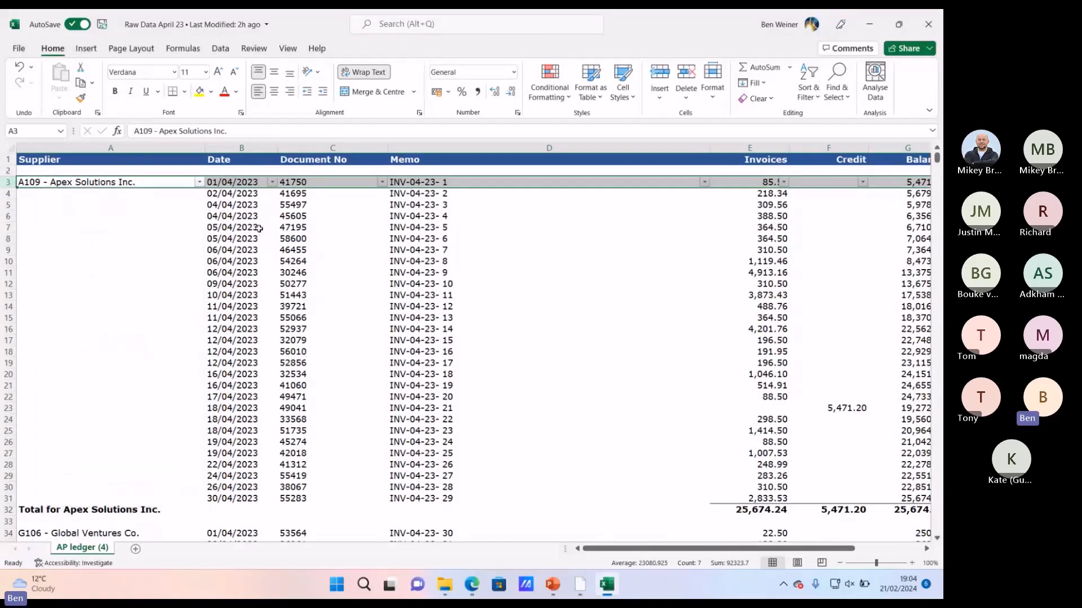
Step: Highlight the blank supplier cells A7:A17 beneath Apex Solutions Inc
left_click(150, 224)
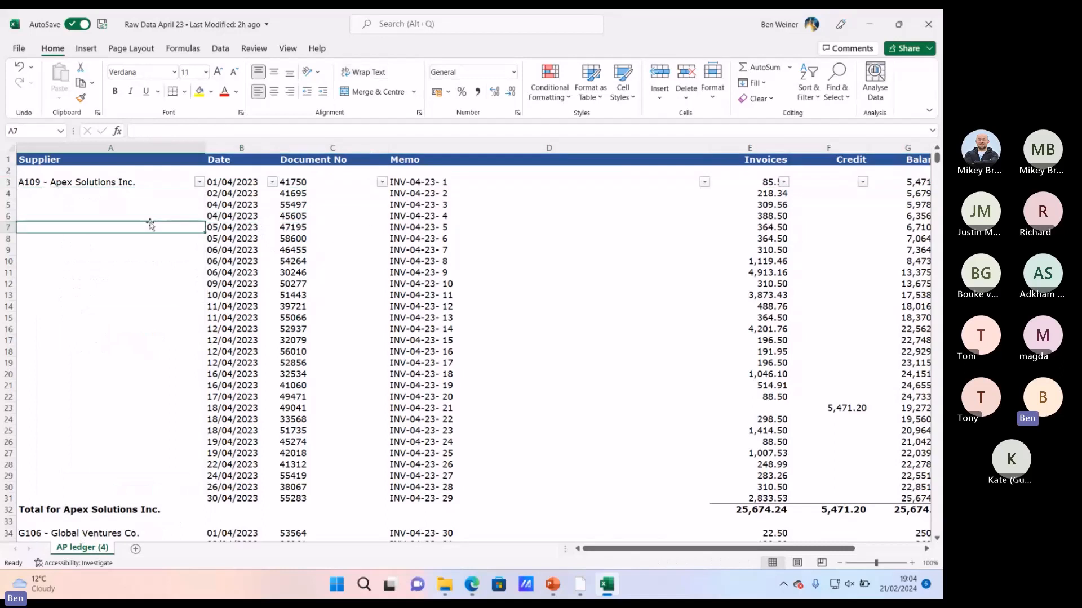
key("shift+Down")
key("shift+Down")
key("shift+Down")
key("shift+Down")
key("shift+Down")
key("shift+Down")
key("shift+Down")
key("shift+Down")
key("shift+Down")
key("shift+Down")
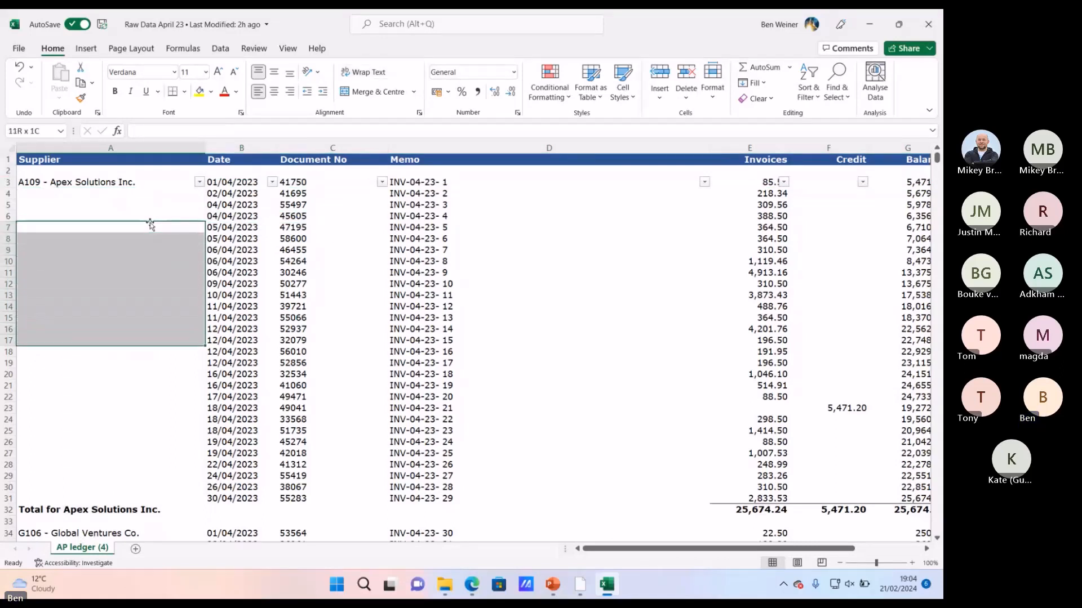
Step: Clear the cell range selection and remove the filters from row 3
left_click(150, 225)
key("Up")
key("Up")
key("ctrl+shift+l")
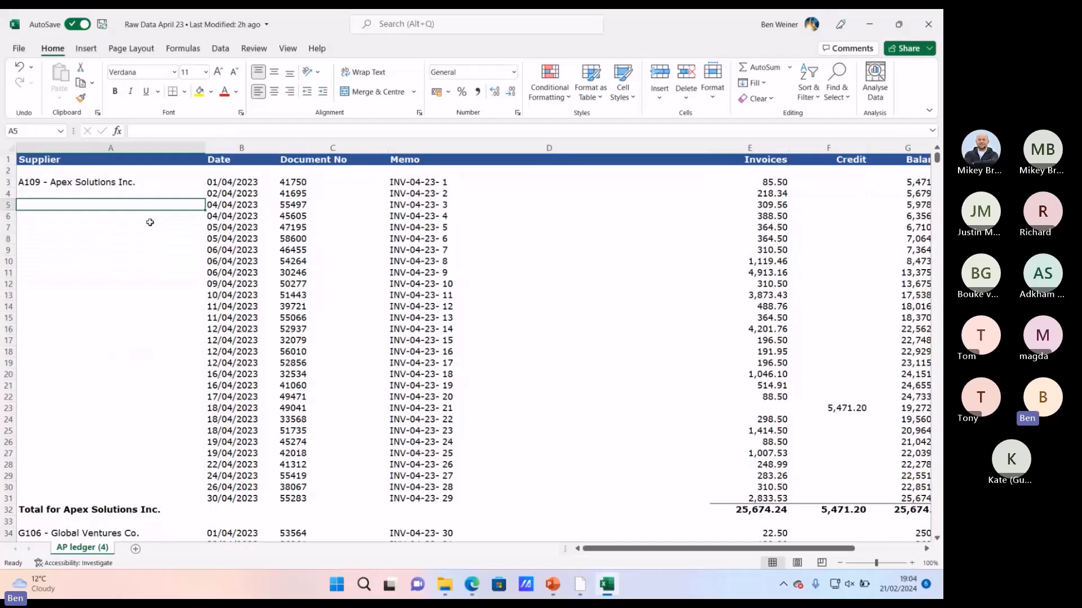
Step: Examine how supplier names and total rows are laid out from Apex Solutions Inc. to bright horizons Enterprises
key("Up")
key("Up")
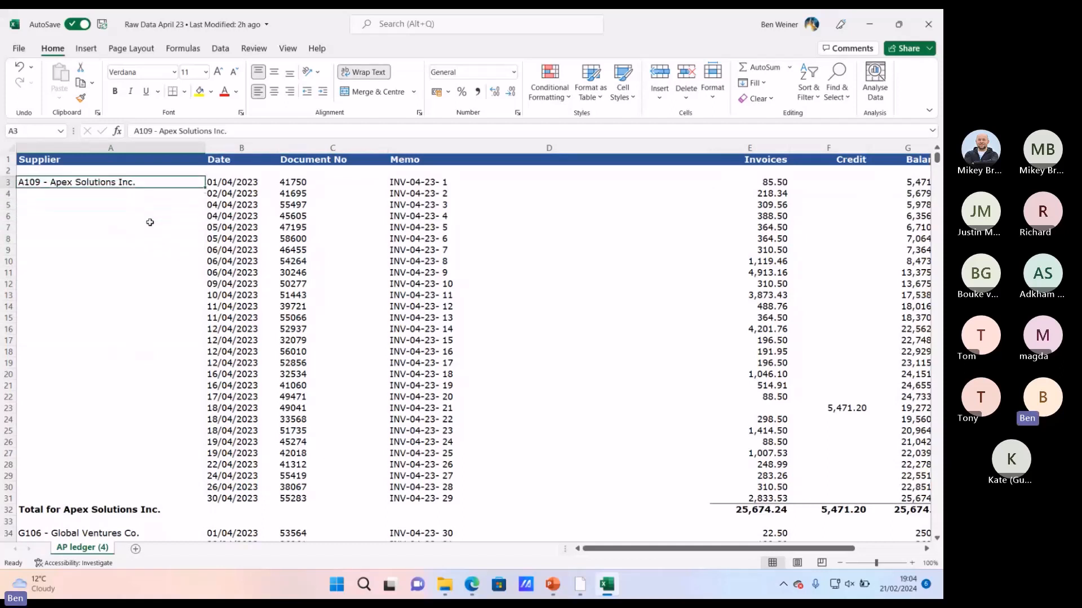
key("ctrl+Down")
key("ctrl+Down")
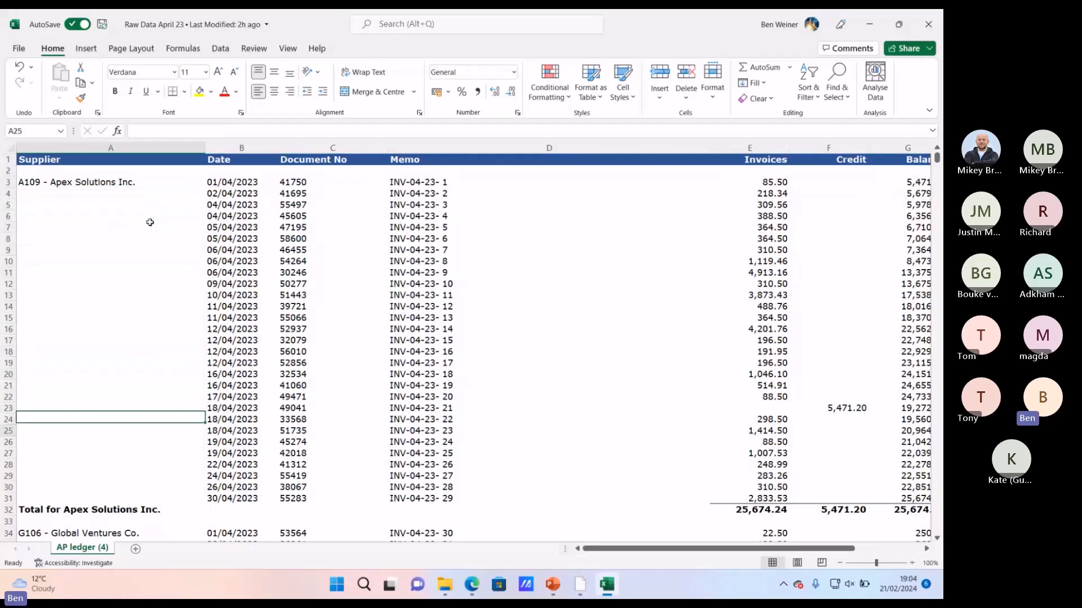
key("Down")
key("Down")
key("Down")
key("Down")
key("Down")
key("Down")
key("Down")
key("Down")
key("Down")
key("Down")
key("Down")
key("Down")
key("Down")
key("Down")
key("Down")
key("Down")
key("Down")
key("Down")
key("Down")
key("Down")
key("Up")
key("Up")
key("Up")
key("Up")
key("Up")
key("Up")
key("Up")
key("Up")
key("Up")
key("Up")
key("Up")
key("Up")
key("Up")
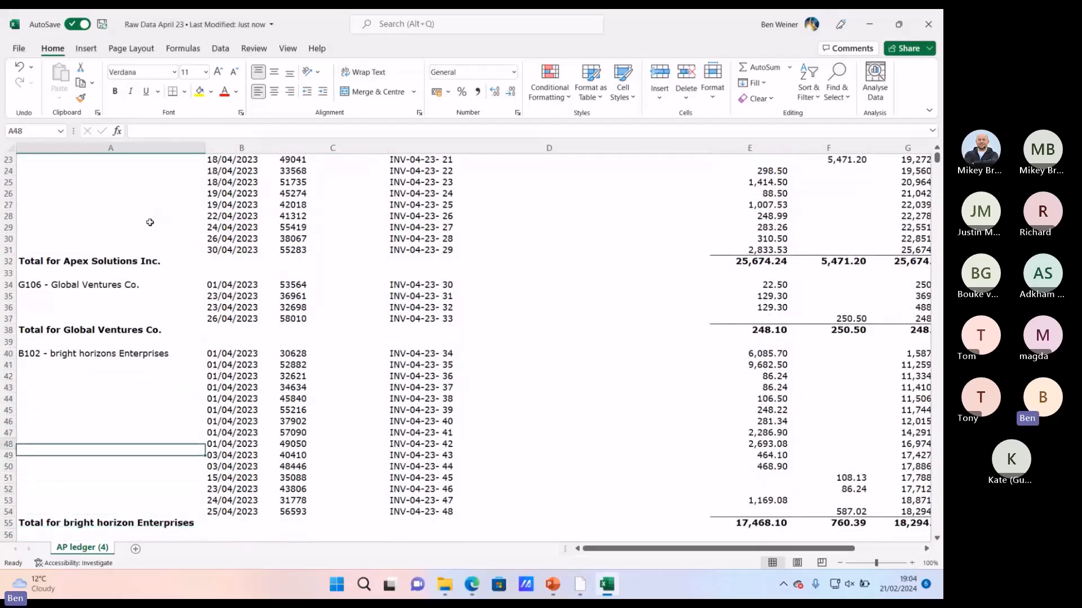
key("Up")
key("Up")
key("Up")
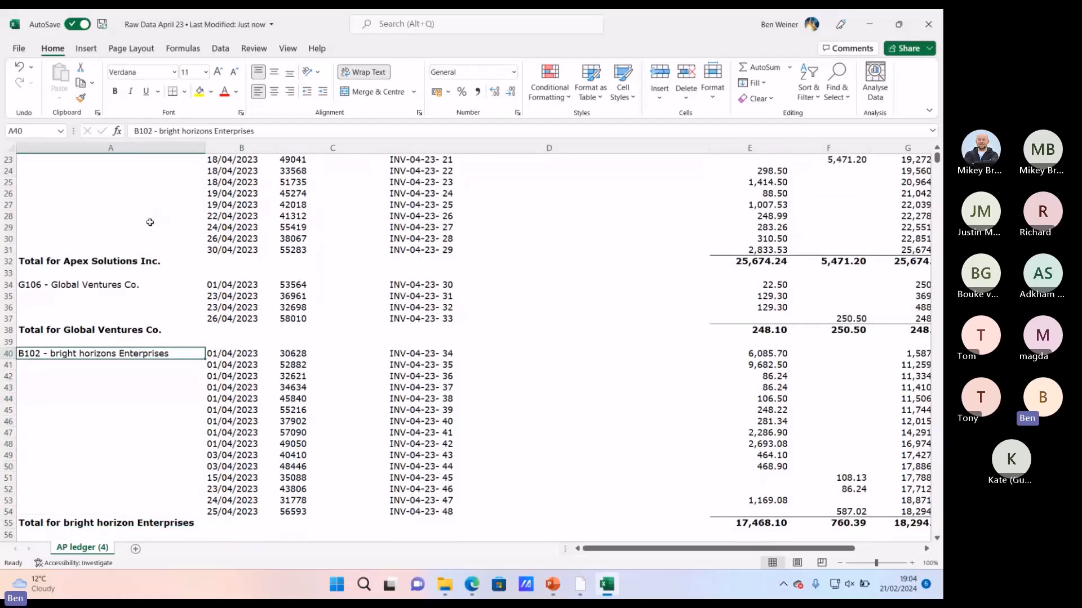
Step: Examine the remaining supplier blocks from bright horizons Enterprises down to Pioneer Technologies LLC
key("Down")
key("Down")
key("Down")
key("Down")
key("Down")
key("Down")
key("Down")
key("Down")
key("Down")
key("Down")
key("Down")
key("Down")
key("Down")
key("Down")
key("Down")
key("Down")
key("Down")
key("Down")
key("Down")
key("Down")
key("Down")
key("Down")
key("Down")
key("Down")
key("Down")
key("Down")
key("Down")
key("Down")
key("Down")
key("Down")
key("Down")
key("Down")
key("Down")
key("Down")
key("Down")
key("Down")
key("Down")
key("Down")
key("Down")
key("Down")
key("Up")
key("Up")
key("Up")
key("Up")
key("Up")
key("Up")
key("Up")
key("Up")
key("Up")
key("Up")
key("Down")
key("Down")
key("Down")
key("Down")
key("Down")
key("Down")
key("Down")
key("Down")
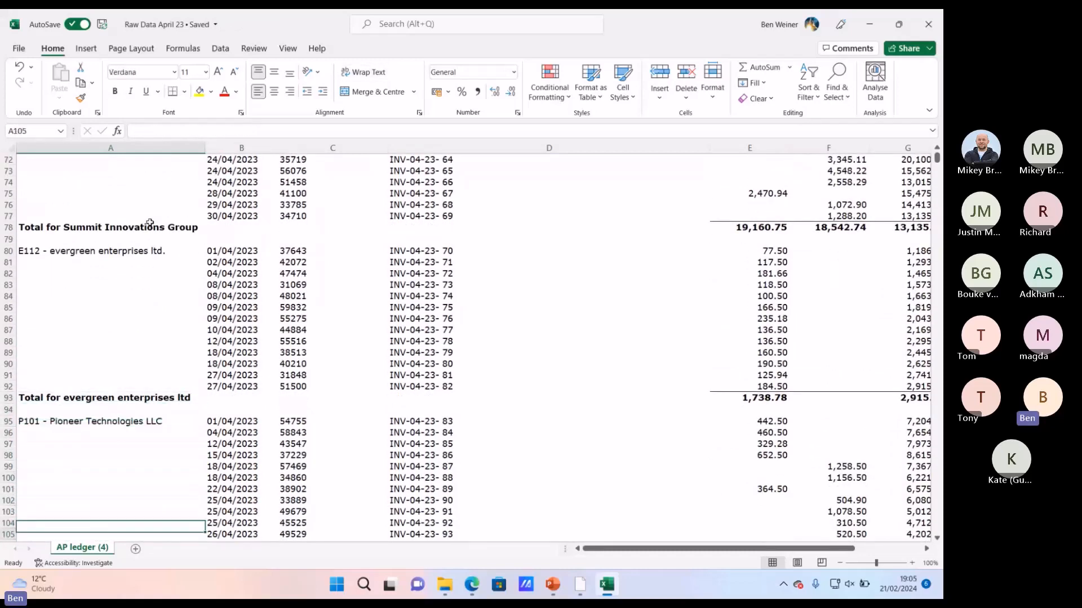
Step: Examine the supplier blocks beyond Pioneer Technologies LLC, including blue SKY InDUStries and Silver Lining Solutions
key("Down")
key("Down")
key("Down")
key("Down")
key("Down")
key("Down")
key("Down")
key("Down")
key("Down")
key("Down")
key("Down")
key("Down")
key("Down")
key("Down")
key("Down")
key("Down")
key("Down")
key("Down")
key("Down")
key("Down")
key("Up")
key("Up")
key("Up")
key("Up")
key("Up")
key("Up")
key("Up")
key("Up")
key("Up")
key("Up")
key("Up")
key("Up")
key("Up")
key("Up")
key("Up")
key("Up")
key("Up")
key("Up")
key("Up")
key("Up")
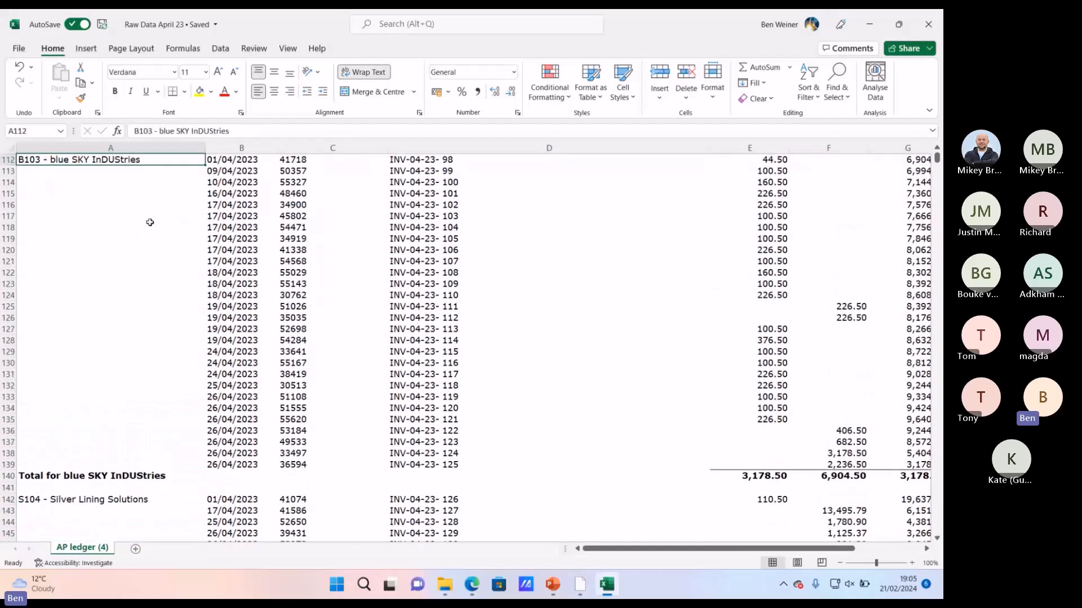
Step: Return to the start of the ledger and highlight the first Apex Solutions Inc. dates in B3:B8
key("ctrl+Up")
key("ctrl+Up")
key("ctrl+Up")
key("ctrl+Up")
key("ctrl+Up")
key("ctrl+Up")
key("ctrl+Up")
key("ctrl+Up")
key("ctrl+Up")
key("ctrl+Up")
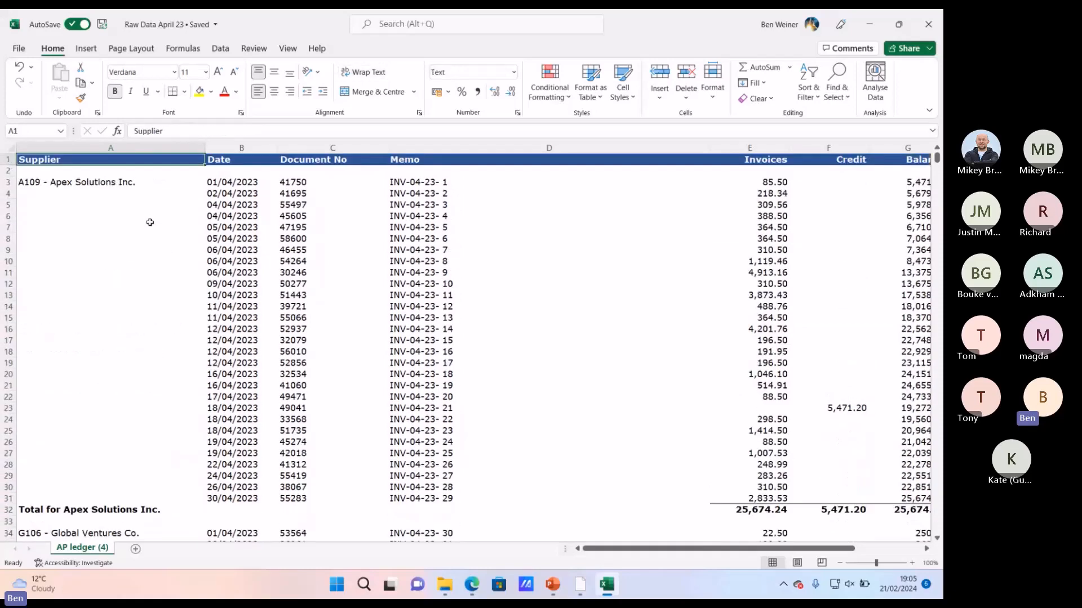
key("Right")
key("Down")
key("Down")
key("shift+Down")
key("shift+Down")
key("shift+Down")
key("shift+Down")
key("shift+Down")
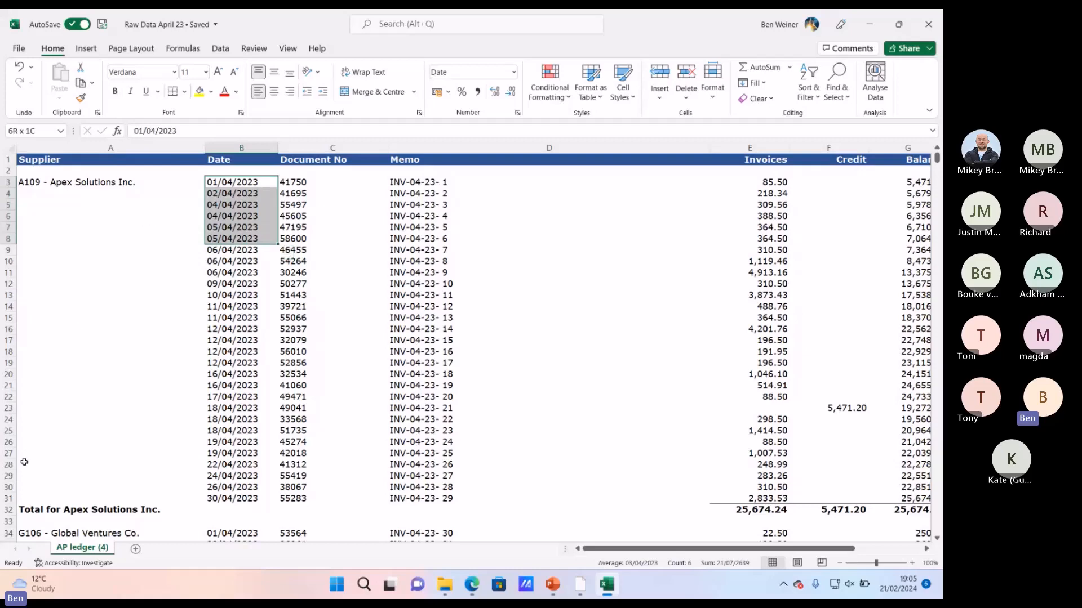
Step: Examine row 12 across the Date, Document No, Memo, Invoices and Credit columns
left_click(241, 282)
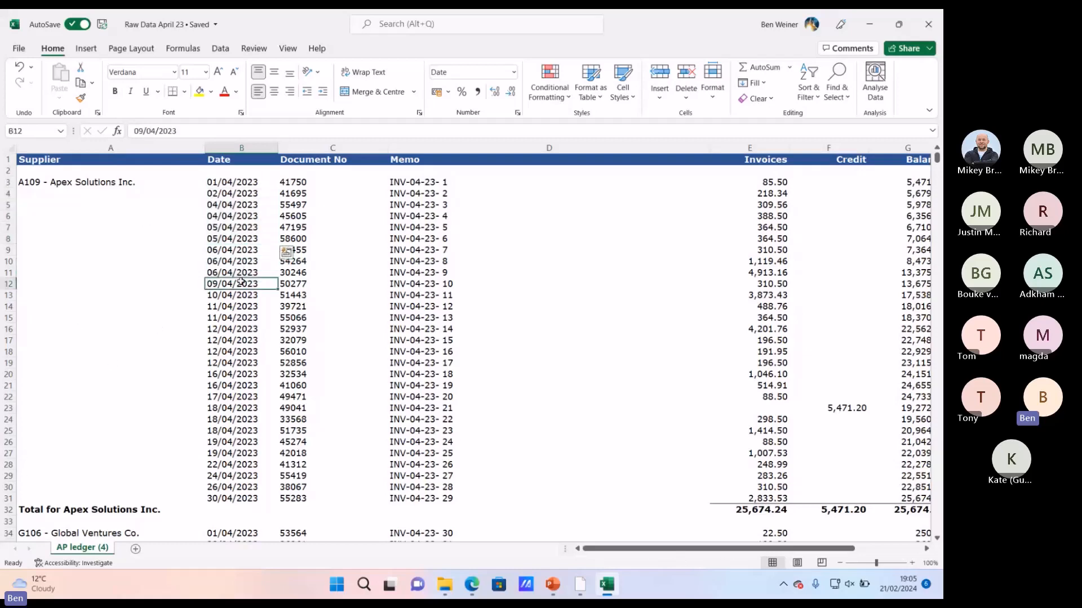
key("Right")
key("Right")
key("Right")
key("Right")
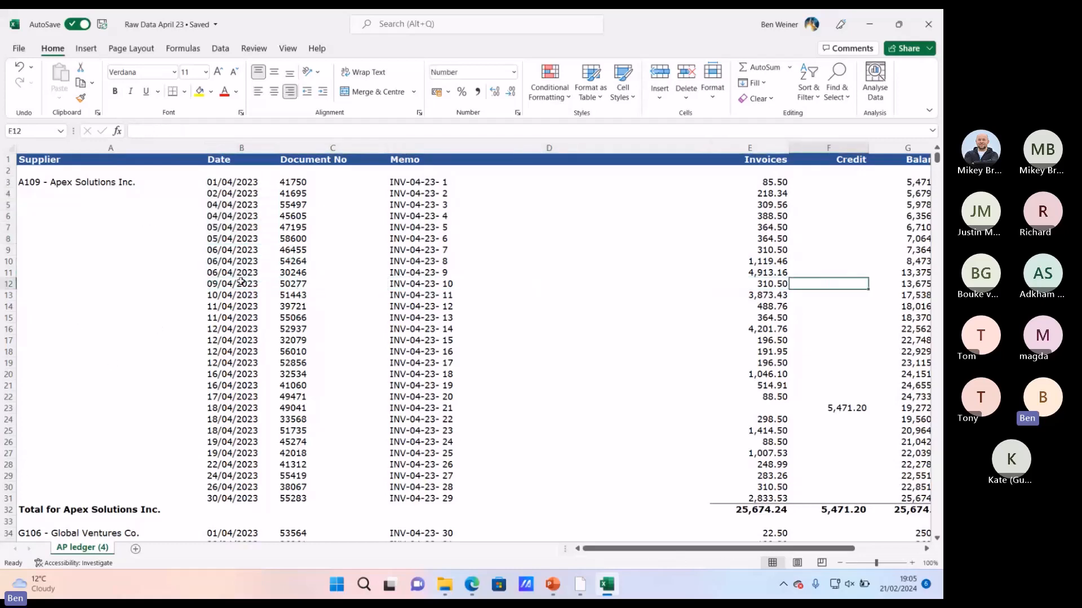
key("Right")
key("Left")
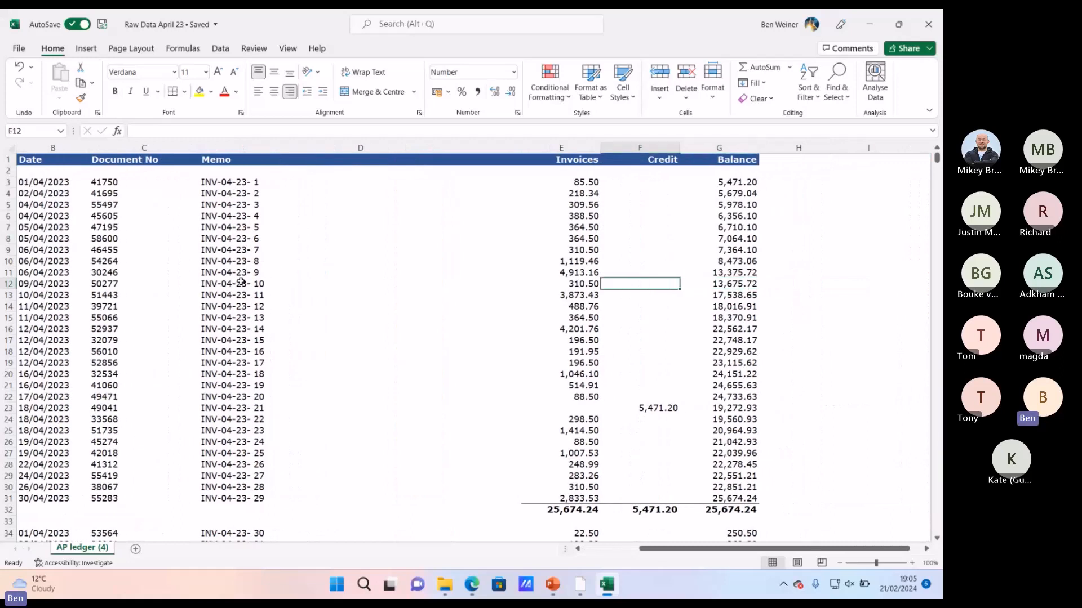
key("Left")
key("Right")
key("Left")
key("Right")
key("Left")
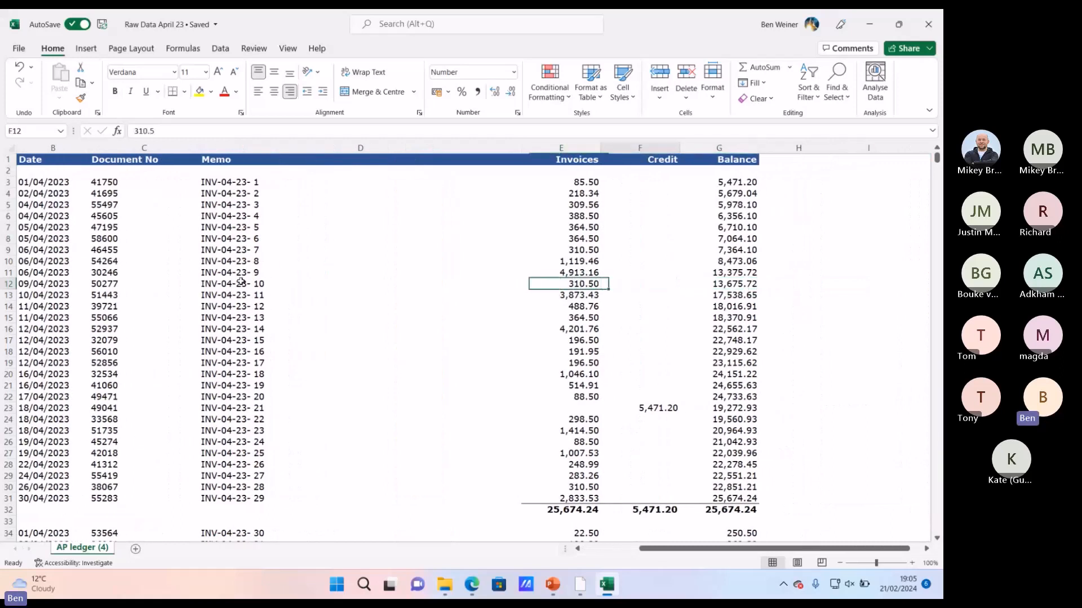
Step: Highlight the first running balances for Apex Solutions Inc. in the Balance column, starting from G3
key("Right")
key("Right")
key("ctrl+Up")
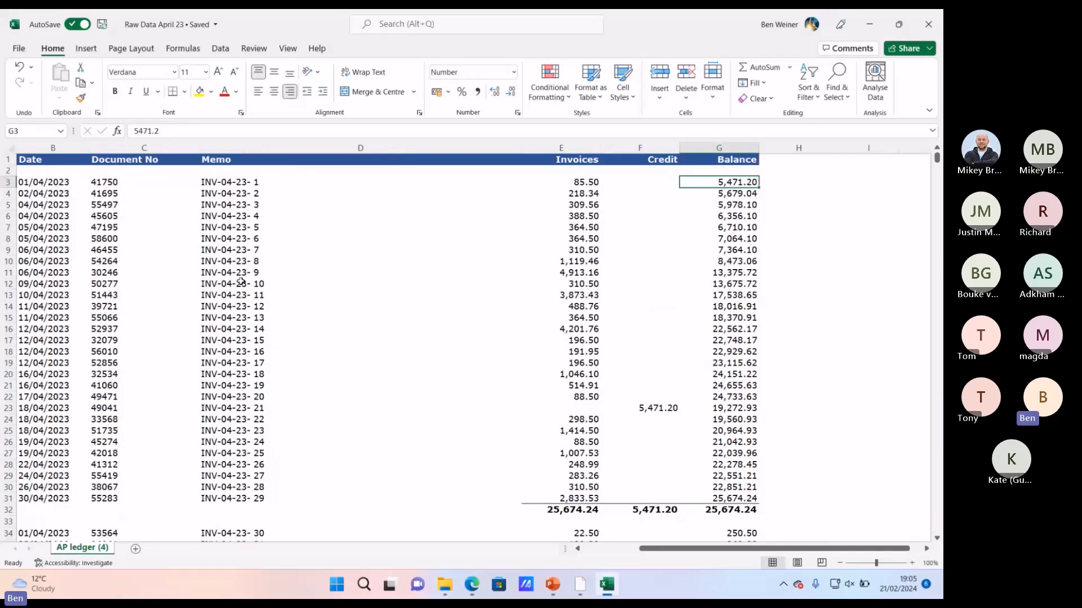
key("shift+Down")
key("shift+Down")
key("shift+Down")
key("shift+Down")
key("ctrl+shift+Up")
Step: Highlight the Apex Solutions Inc. invoice and credit amounts with their totals in E3:F32, and clear the selection
key("Left")
key("Left")
key("shift+Right")
key("shift+Down")
key("shift+Down")
key("shift+Down")
key("shift+Down")
key("shift+Down")
key("shift+Down")
key("shift+Down")
key("shift+Down")
key("shift+Down")
key("shift+Down")
key("shift+Down")
key("shift+Down")
key("shift+Down")
key("shift+Down")
key("shift+Down")
key("shift+Down")
key("shift+Down")
key("shift+Down")
key("shift+Down")
key("shift+Down")
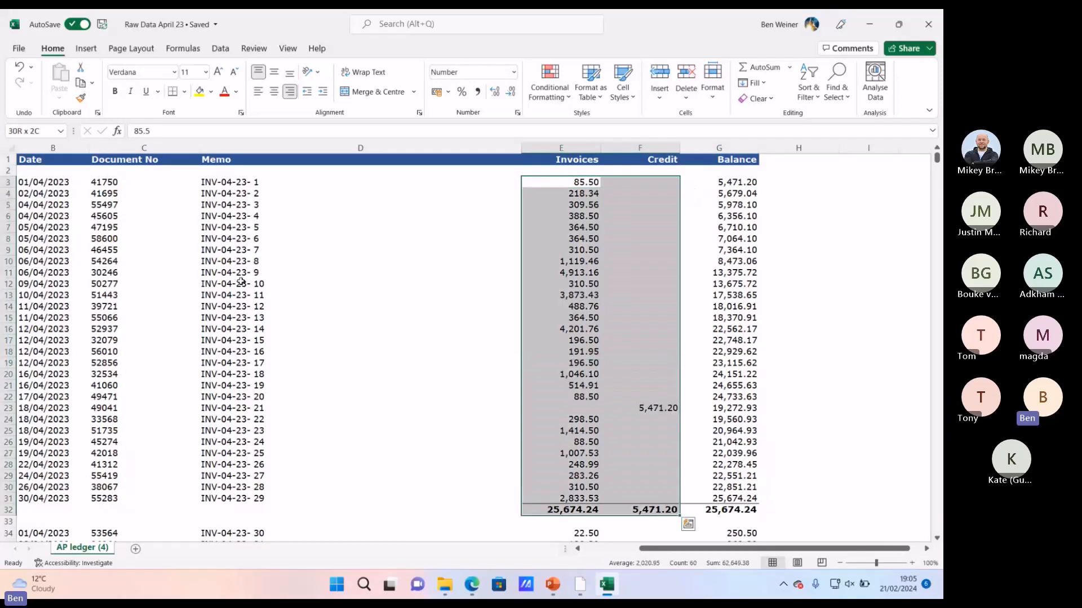
key("Up")
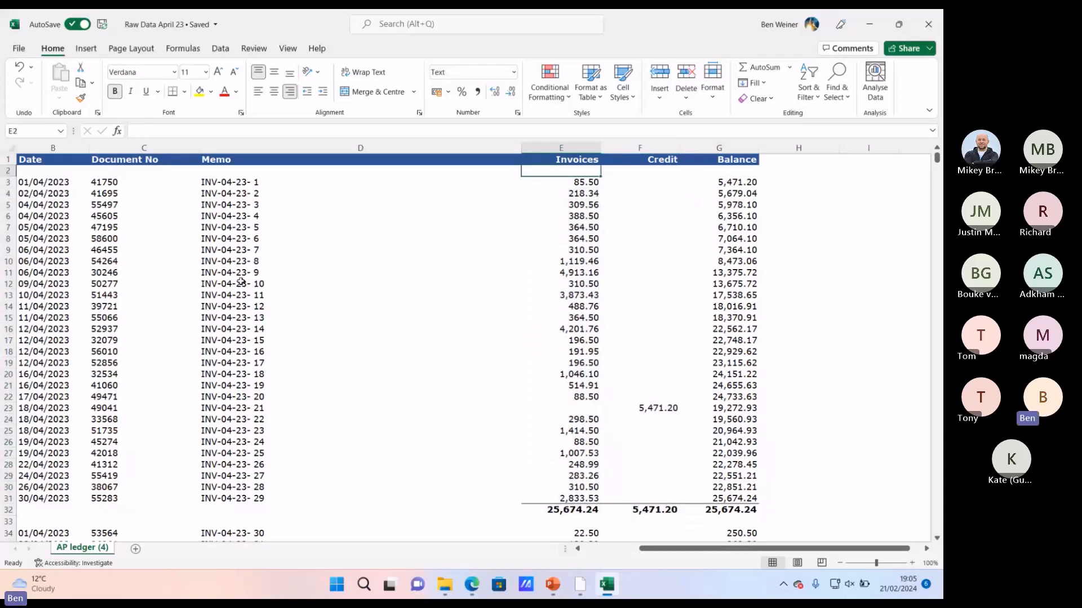
Step: Convert the whole ledger range A1:G205 into a table, marking that it has headers
key("Home")
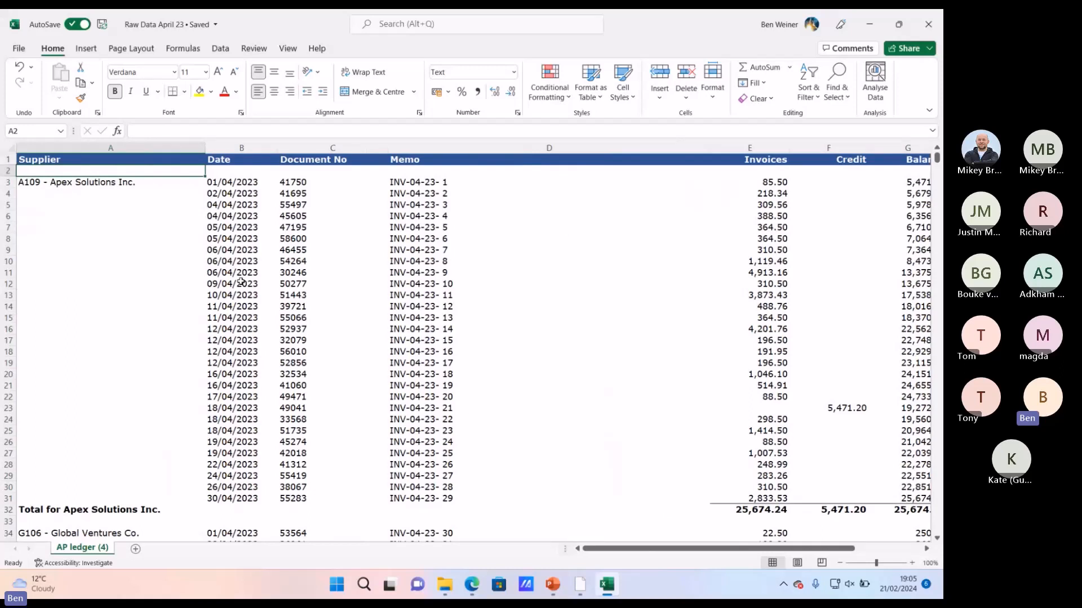
key("Up")
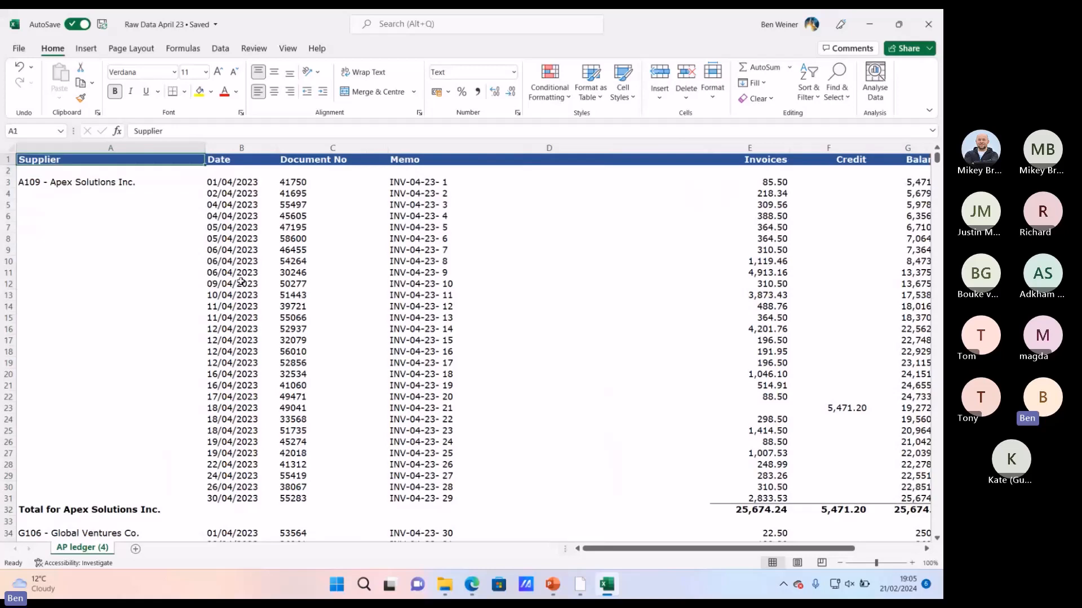
key("ctrl+shift+Right")
key("ctrl+shift+Down")
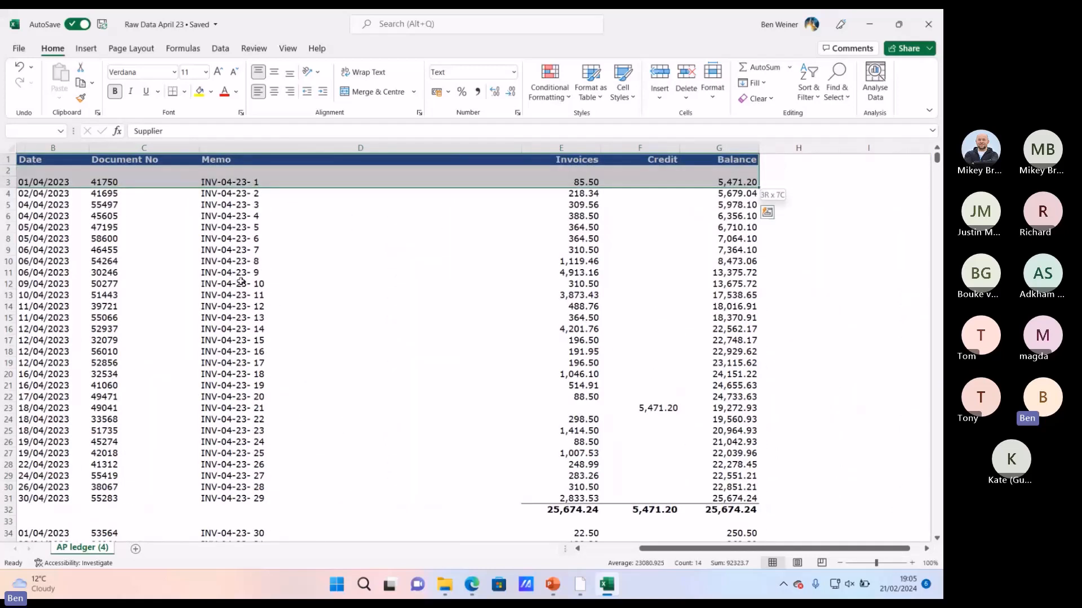
key("ctrl+shift+End")
key("shift+Down")
key("shift+Down")
key("shift+Down")
key("shift+Down")
key("shift+Down")
key("shift+Down")
key("shift+Down")
key("shift+Down")
key("shift+Down")
key("shift+Down")
key("shift+Down")
key("shift+Down")
key("shift+Down")
key("shift+Down")
key("shift+Down")
key("shift+Down")
key("shift+Down")
key("shift+Down")
key("shift+Down")
key("shift+Down")
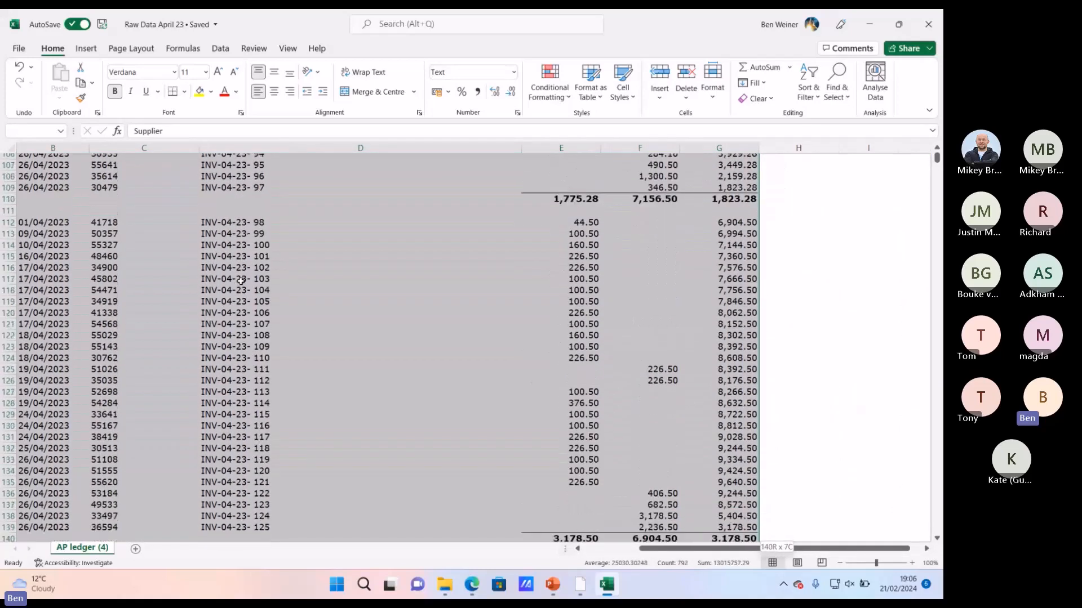
key("shift+Down")
key("shift+Down")
key("shift+Down")
key("shift+Down")
key("shift+Down")
key("shift+Down")
key("shift+Down")
key("shift+Down")
key("shift+Down")
key("shift+Down")
key("shift+Down")
key("shift+Down")
key("shift+Down")
key("shift+Down")
key("shift+Down")
key("shift+Down")
key("shift+Down")
key("shift+Down")
key("shift+Down")
key("shift+Down")
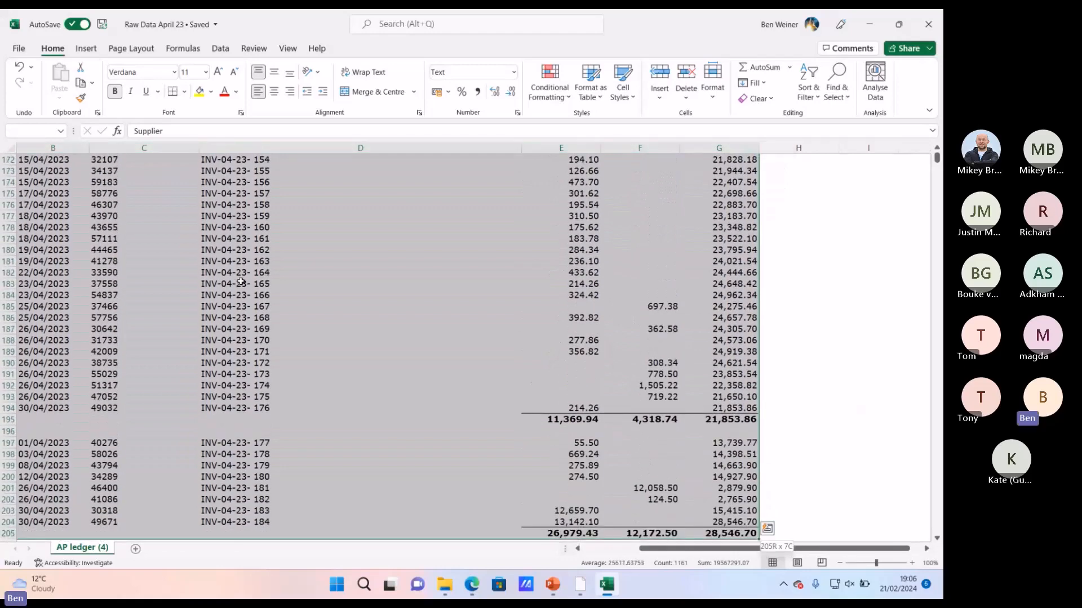
key("ctrl+t")
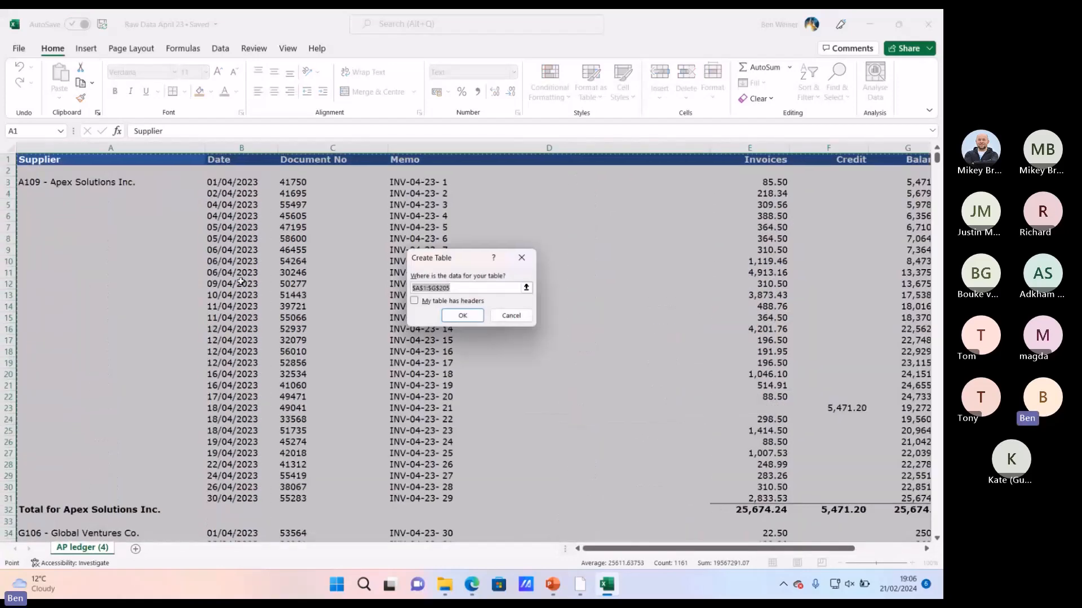
left_click(415, 301)
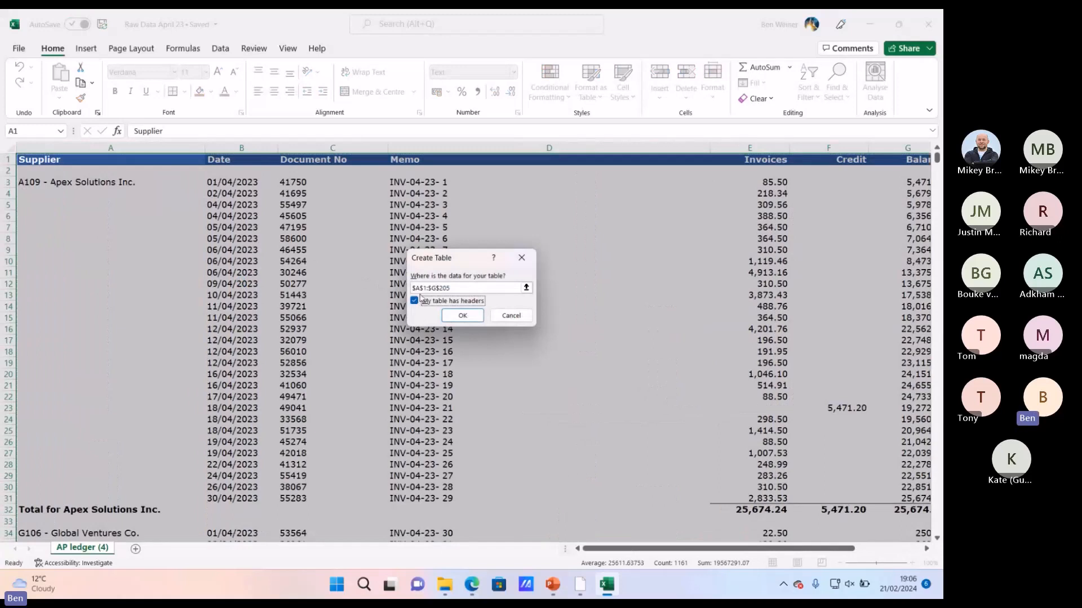
left_click(462, 315)
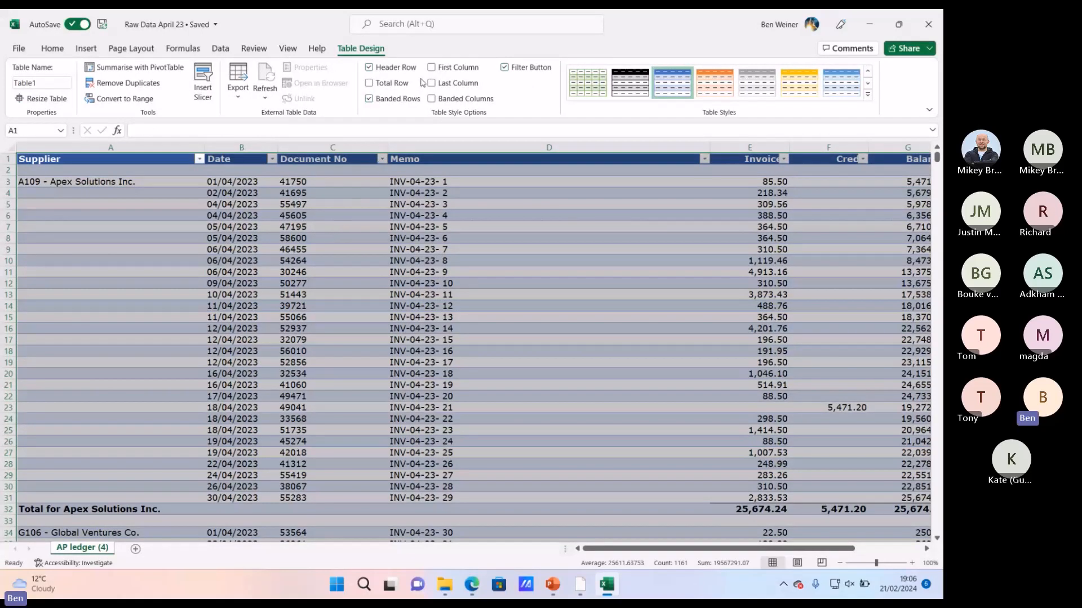
Step: Name the new ledger table Data_Sample
left_click(52, 86)
type("Data_Sample")
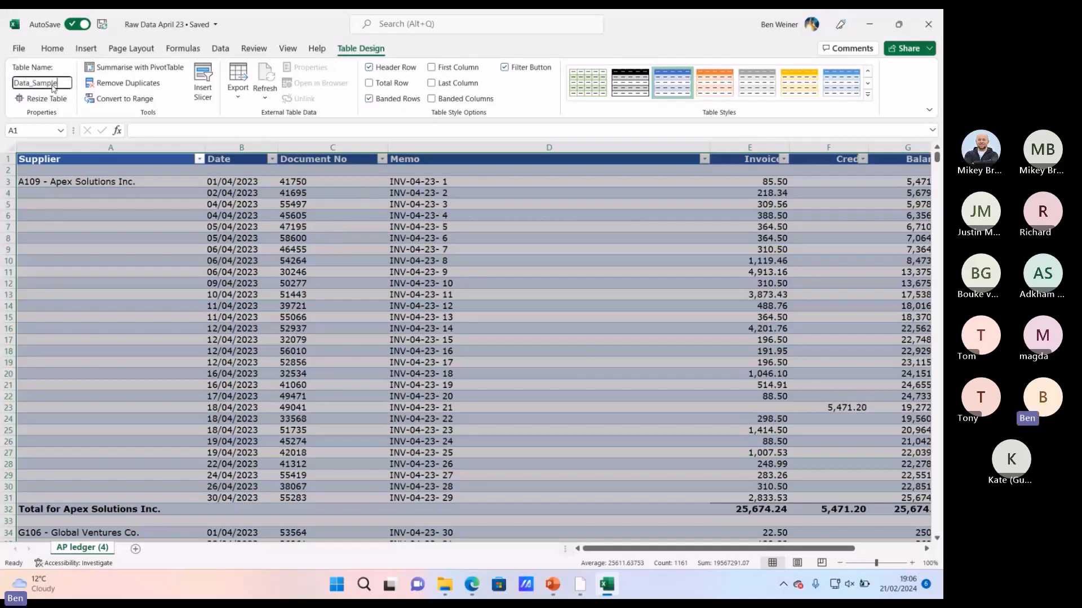
left_click(113, 234)
Step: Review the file and database import sources, and load the Data_Sample table into the Power Query Editor
left_click(220, 49)
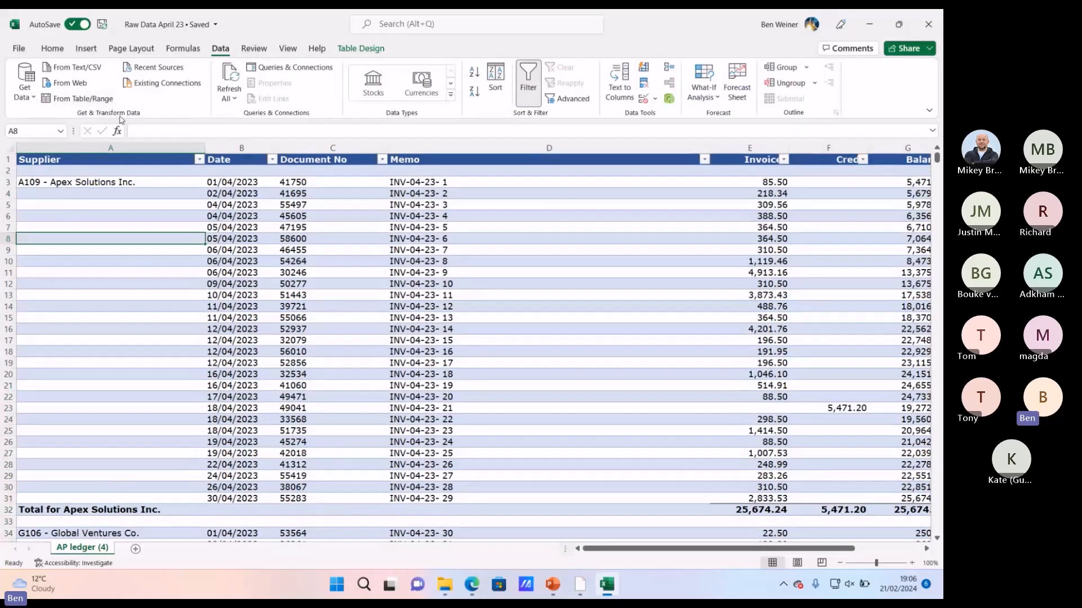
left_click(26, 100)
mouse_move(62, 119)
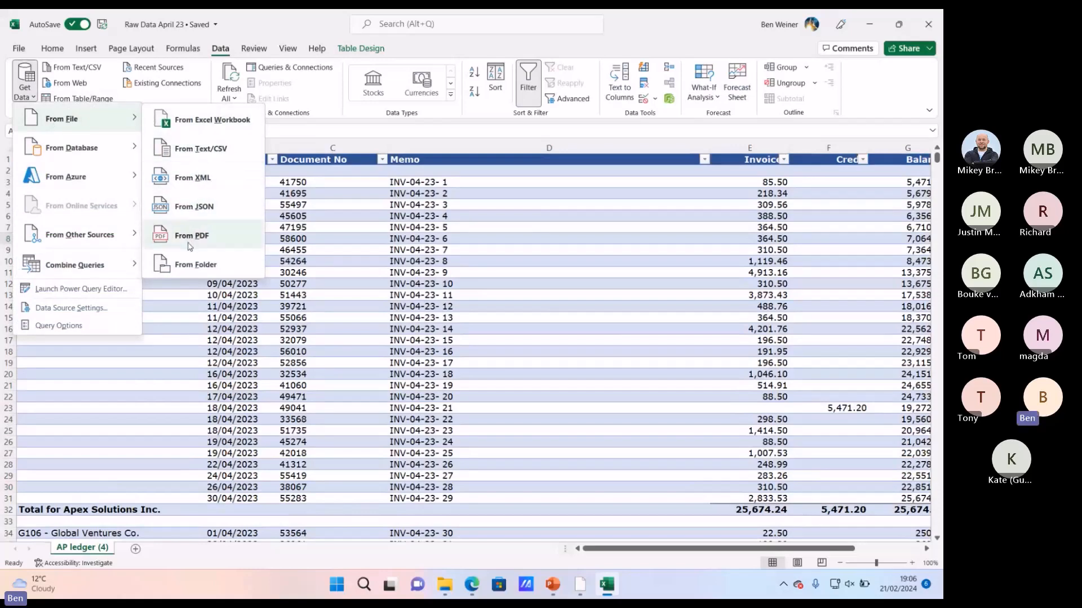
mouse_move(106, 149)
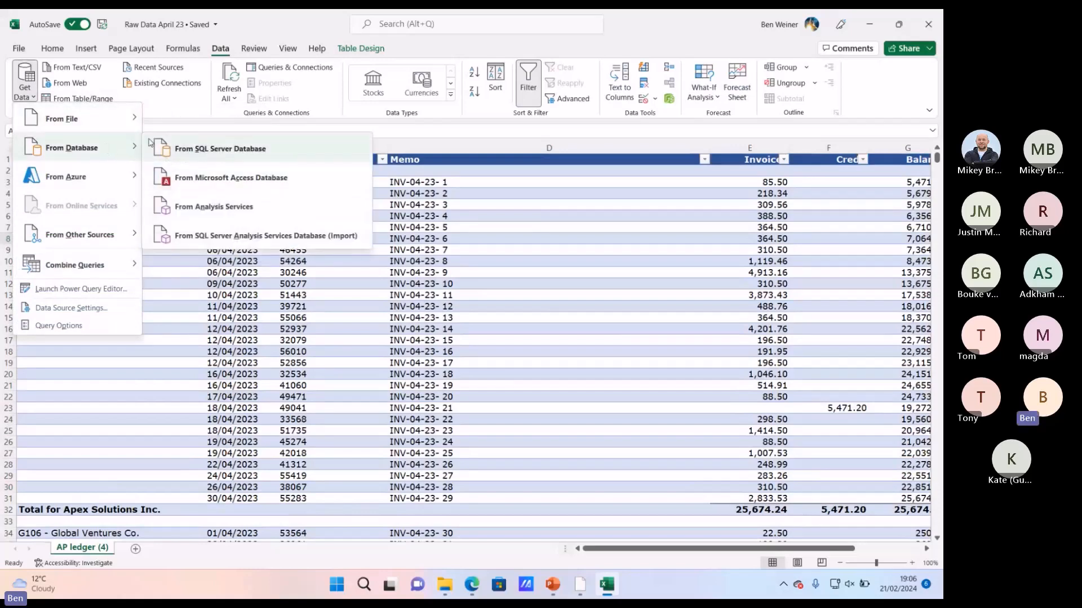
left_click(229, 332)
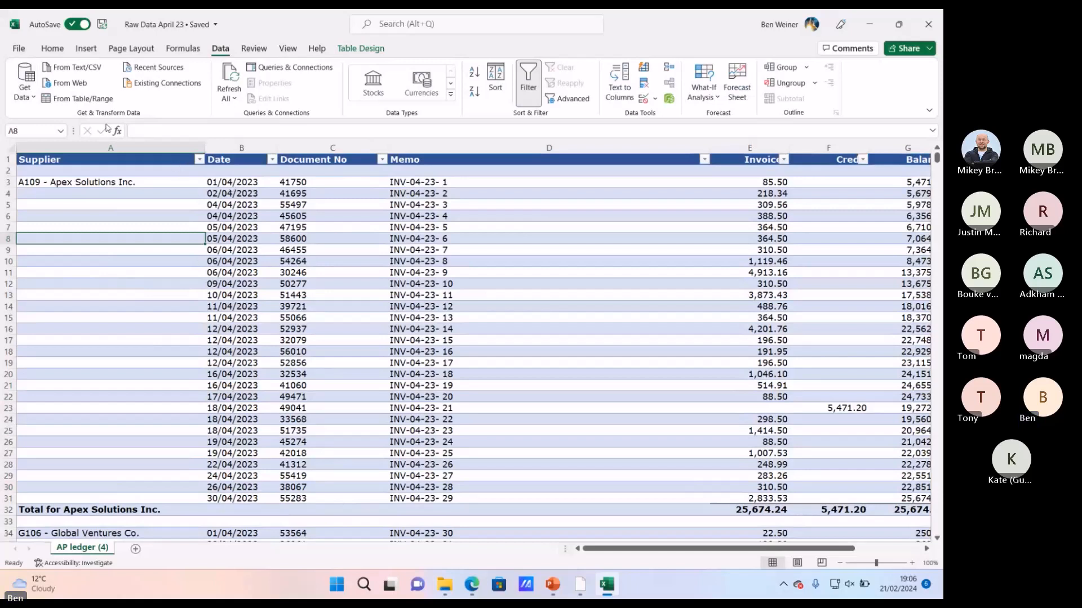
left_click(84, 100)
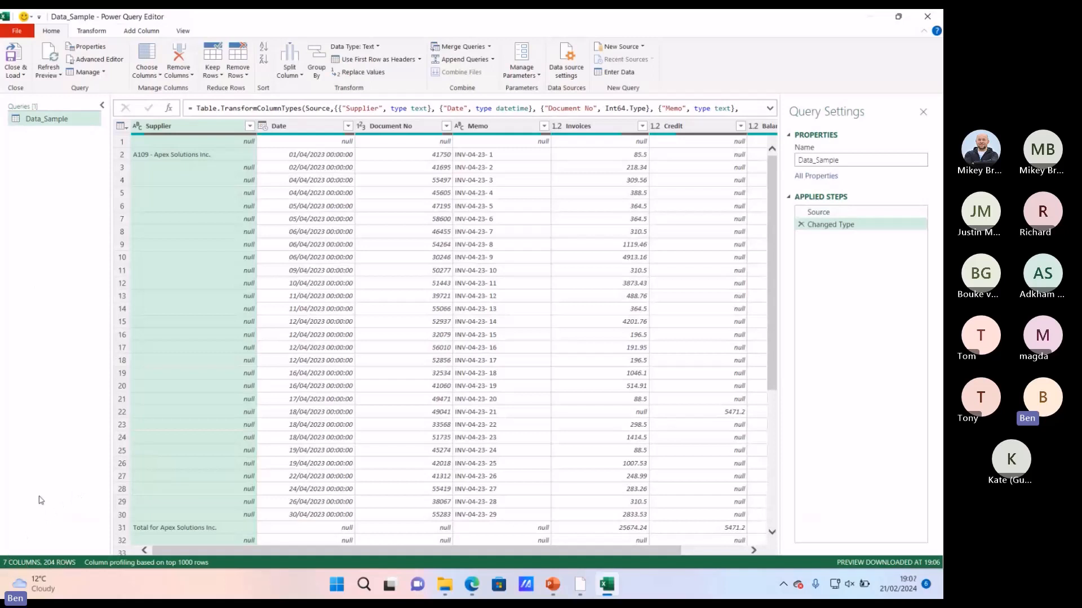
Step: Check the column profiling scope options and compare the data preview at the Source and Changed Type steps
left_click(117, 563)
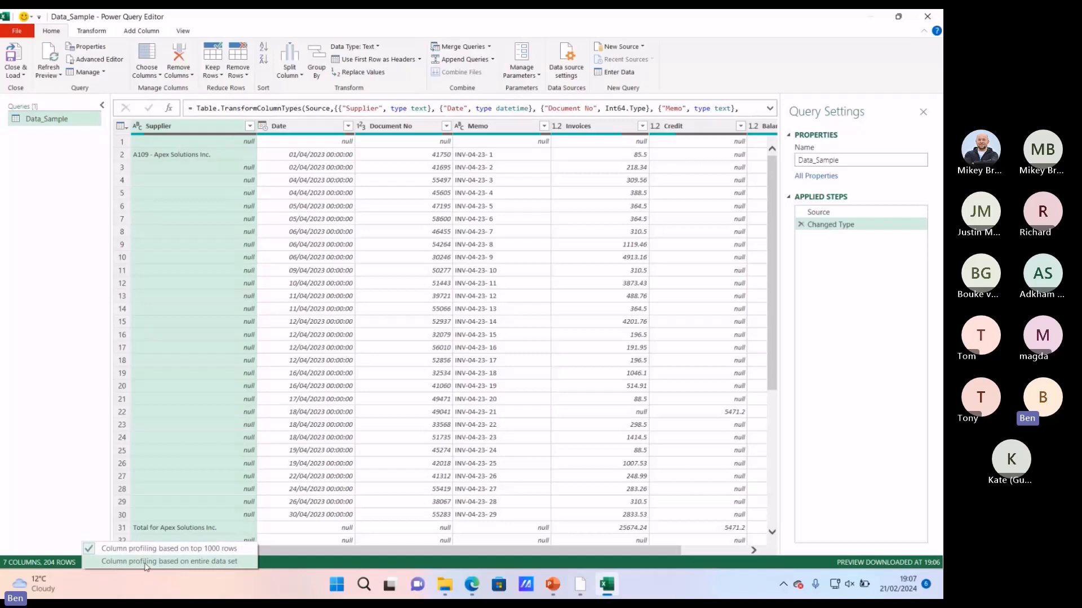
left_click(42, 423)
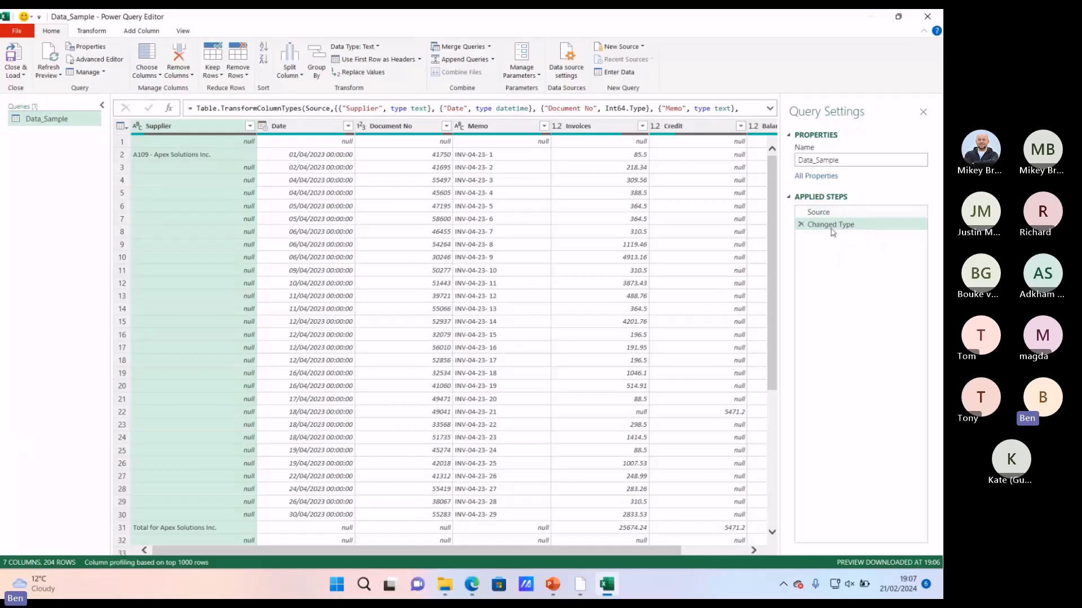
left_click(822, 212)
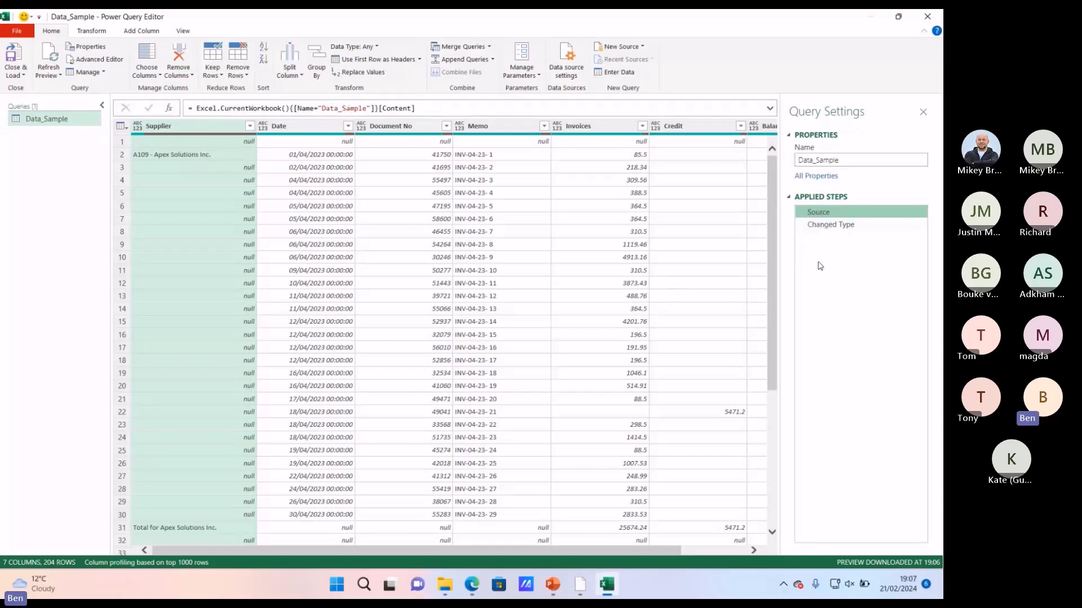
left_click(829, 225)
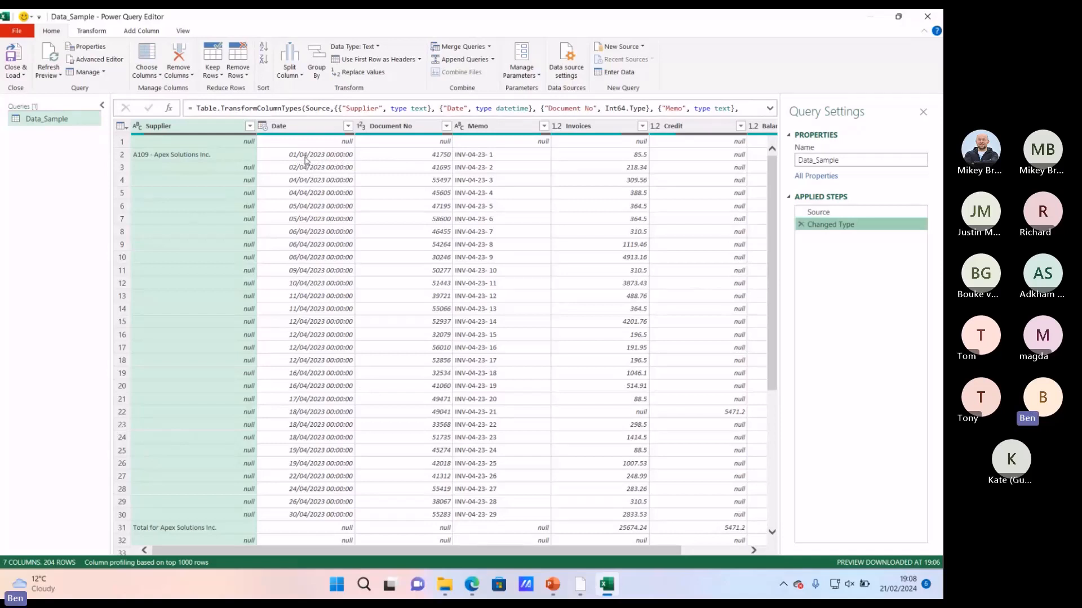
Step: Show column quality, column profile and column distribution to examine the Date column, and hide all three again
left_click(183, 31)
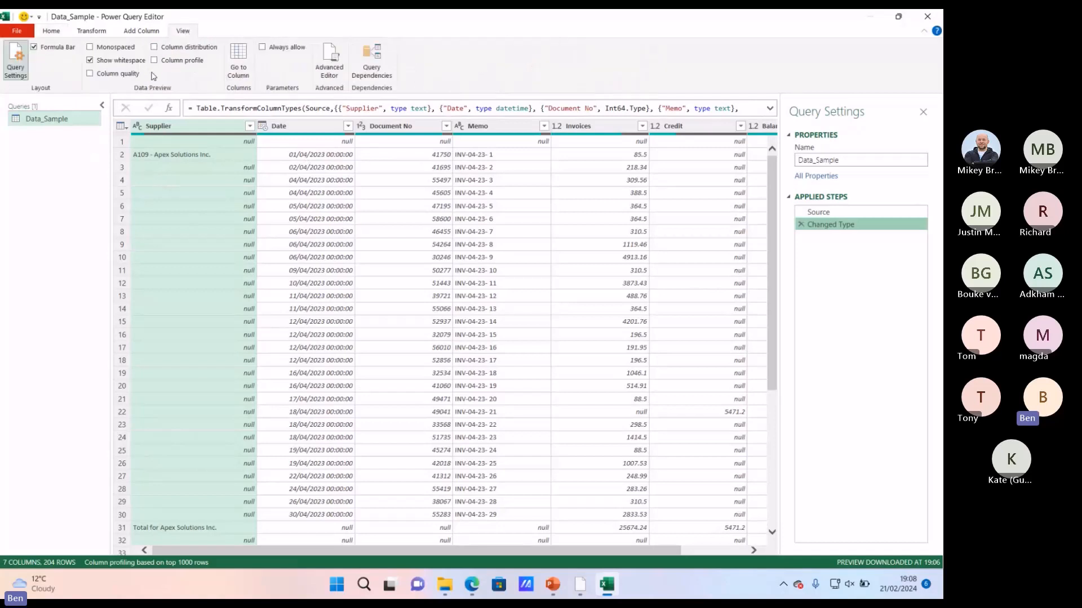
left_click(106, 76)
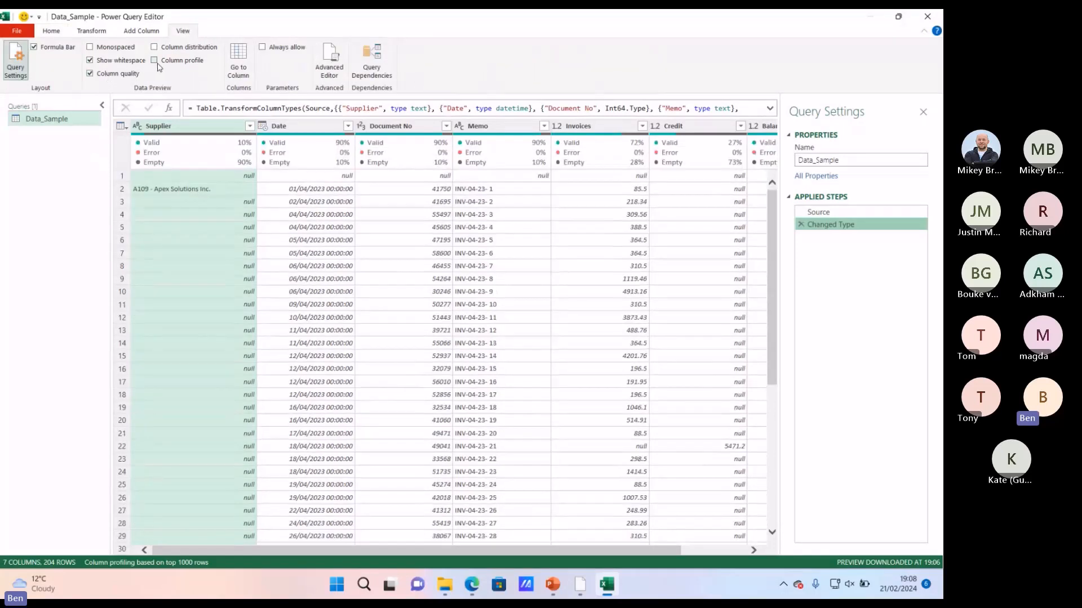
left_click(153, 60)
left_click(153, 48)
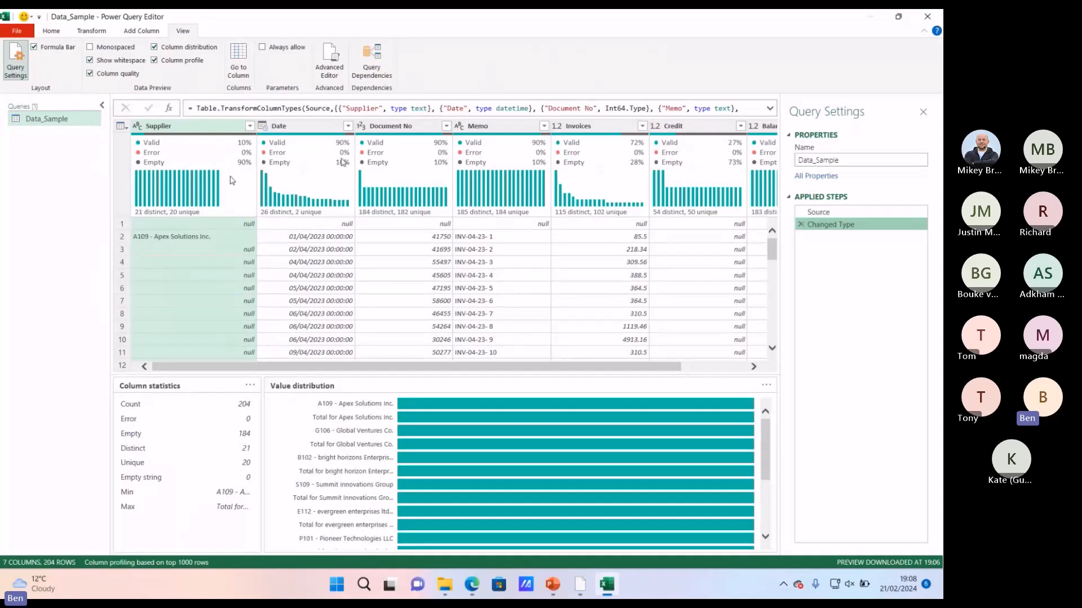
left_click(319, 132)
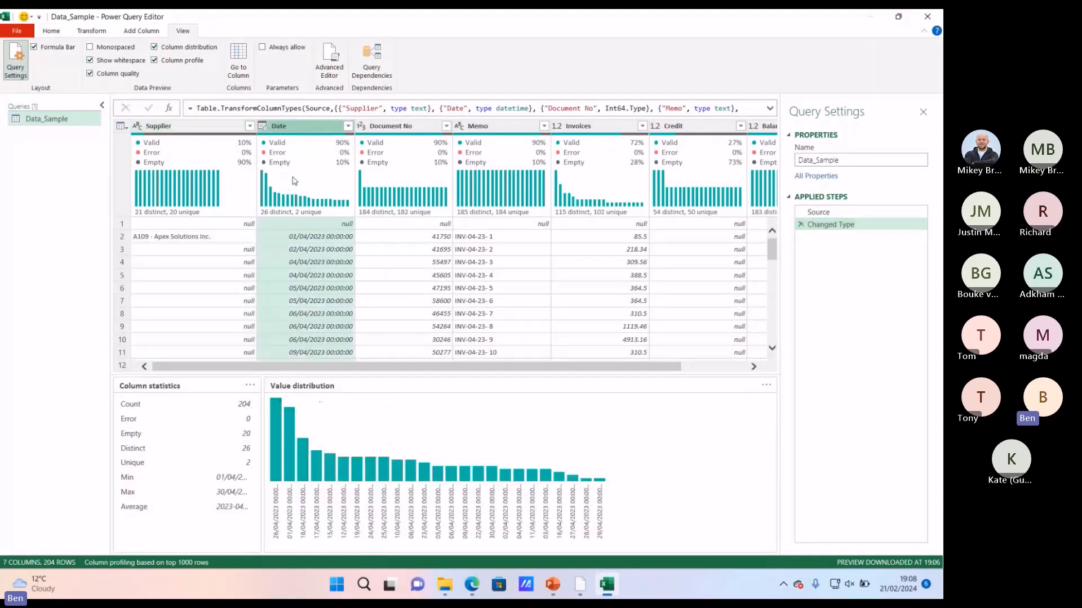
left_click(90, 73)
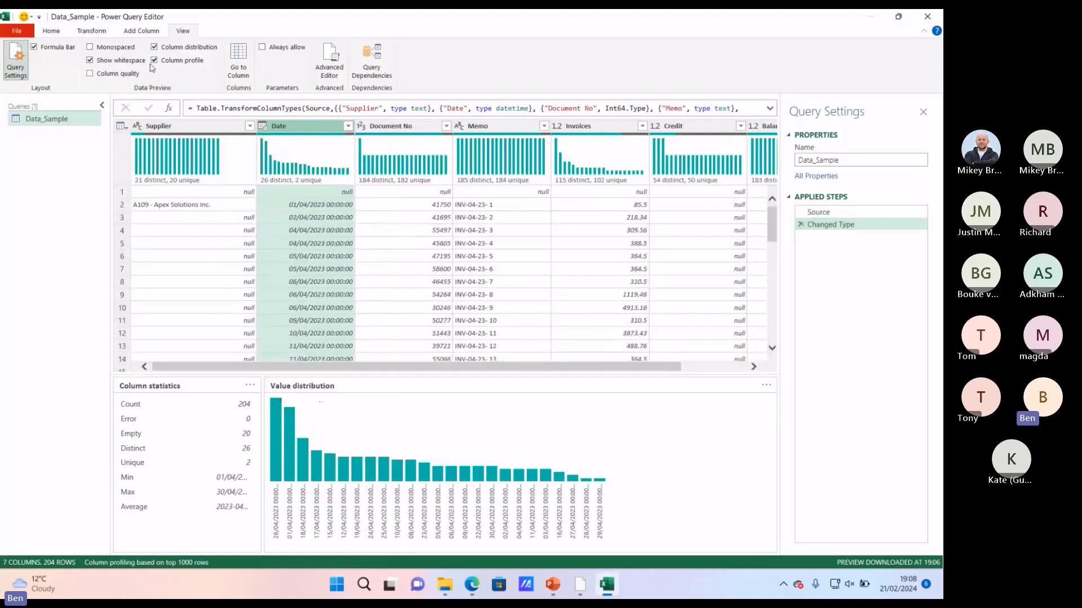
left_click(153, 60)
left_click(154, 49)
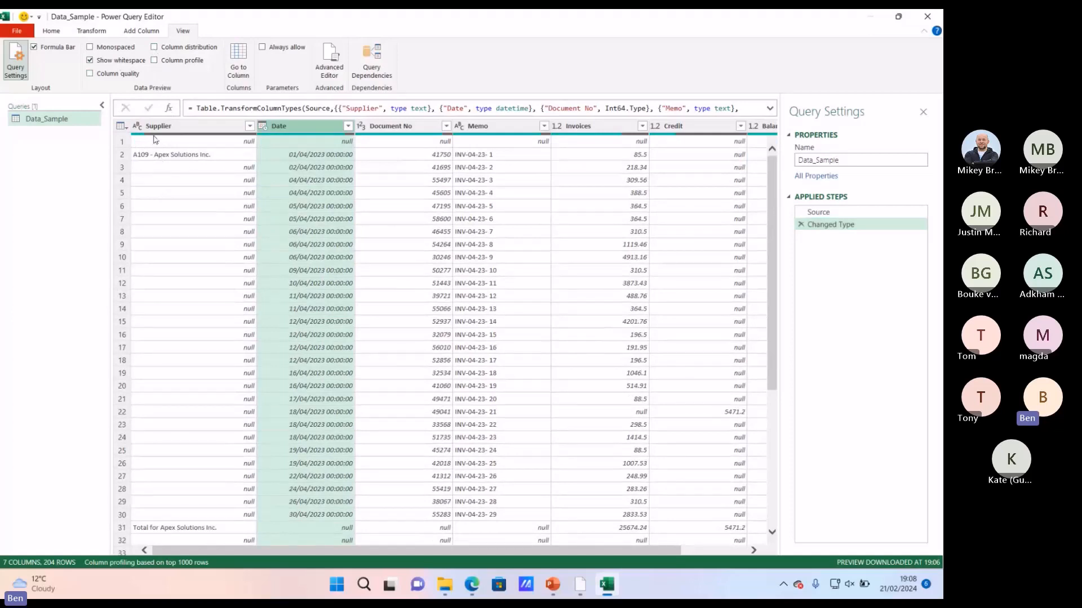
mouse_move(158, 138)
left_click(54, 33)
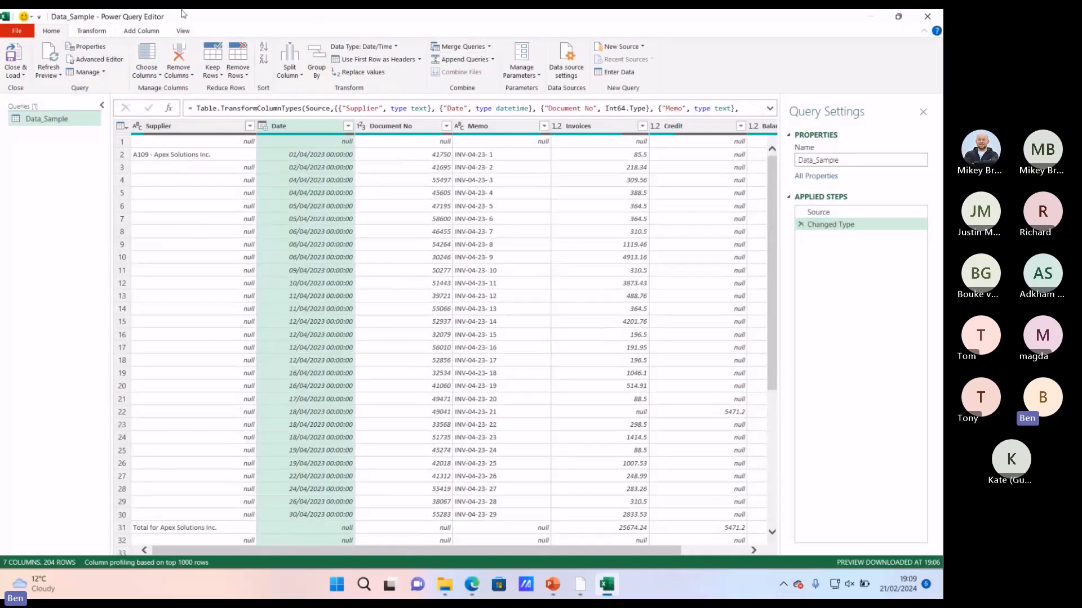
left_click(99, 32)
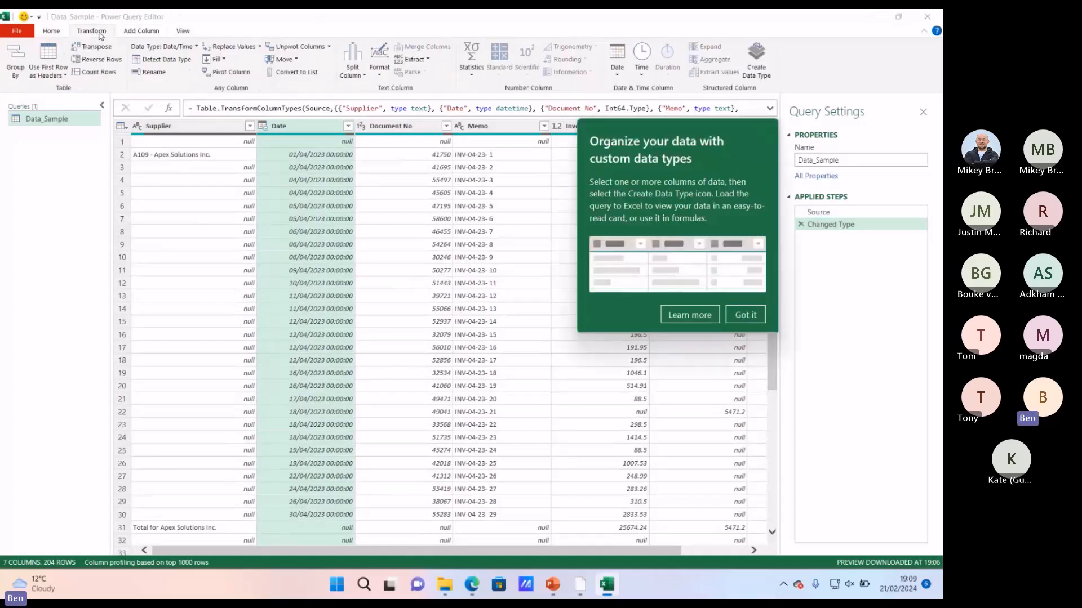
left_click(141, 34)
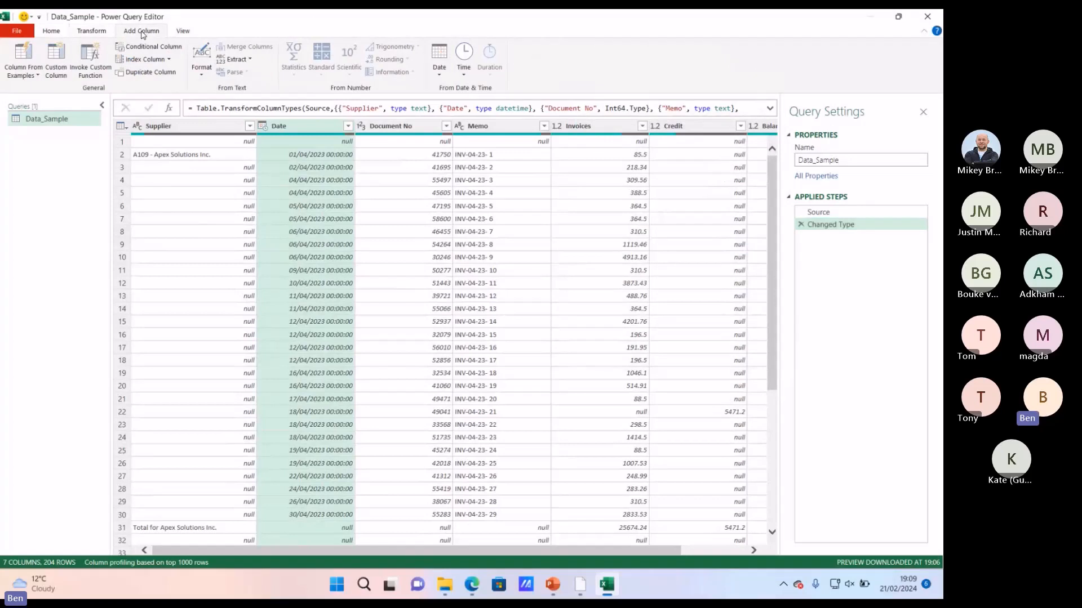
left_click(103, 33)
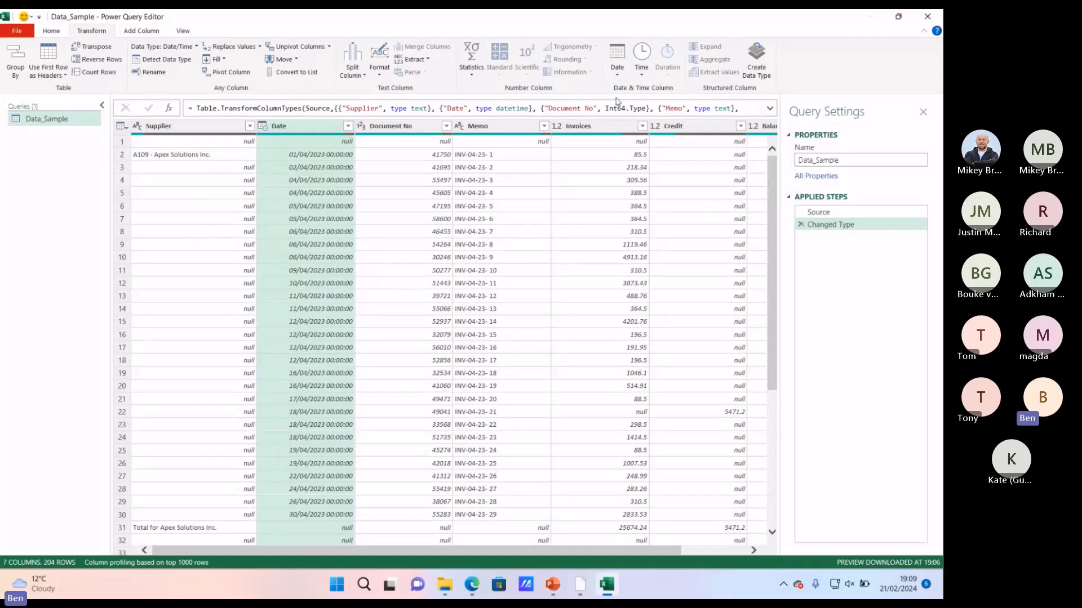
left_click(151, 33)
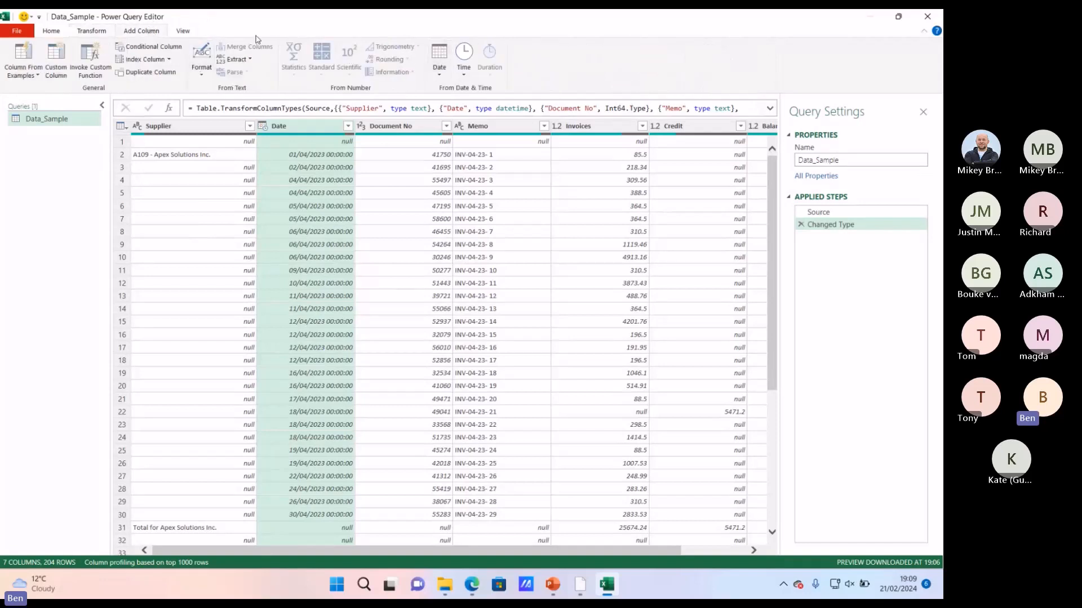
Step: Transform the Supplier column in place by extracting the text before the delimiter " -"
left_click(101, 32)
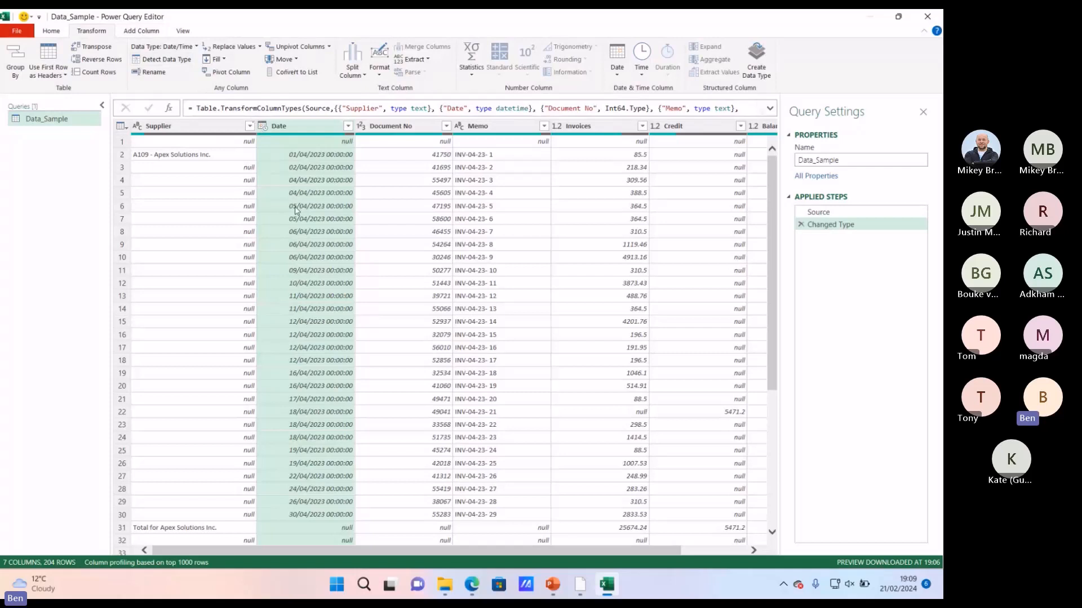
left_click(193, 127)
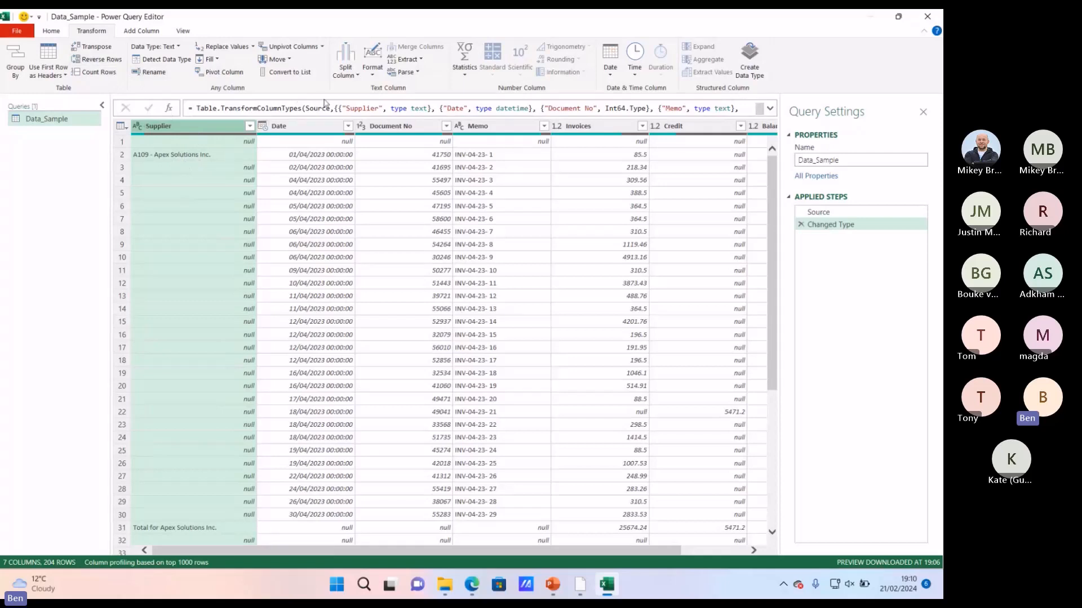
left_click(416, 61)
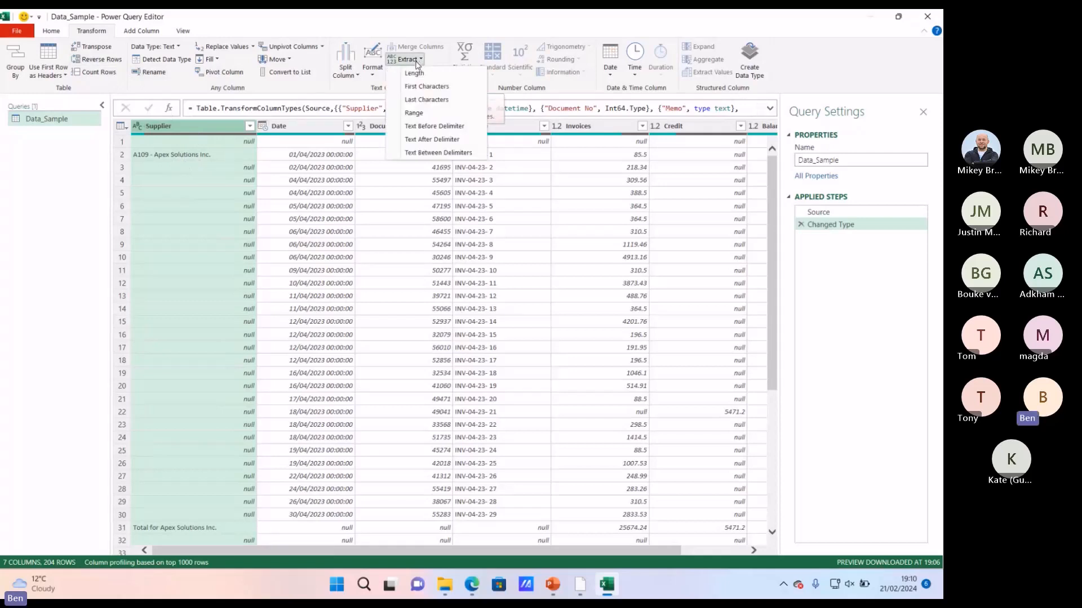
left_click(442, 130)
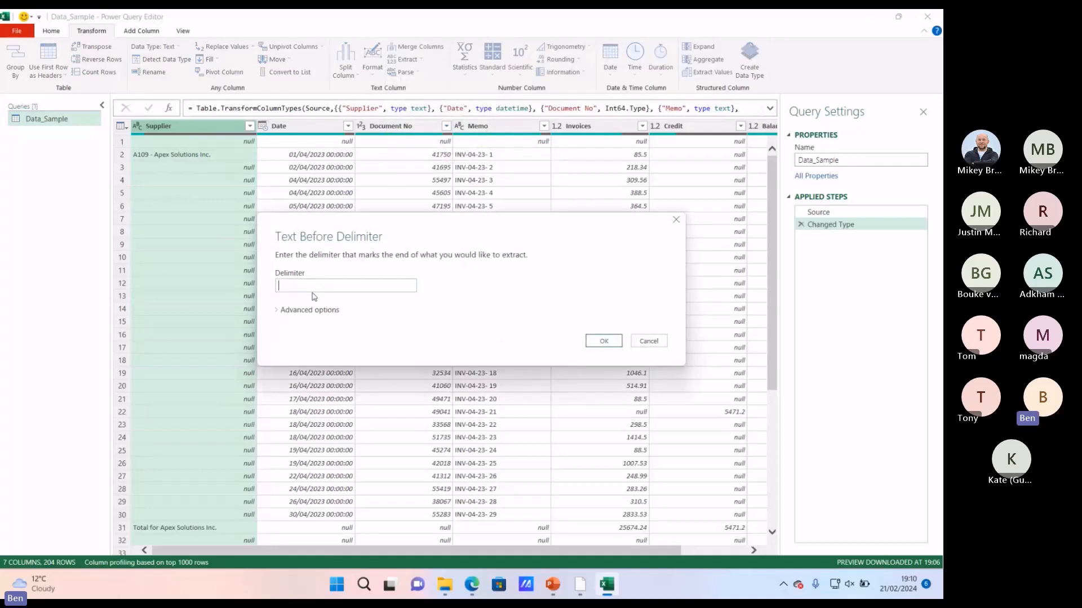
type("-")
left_click(603, 341)
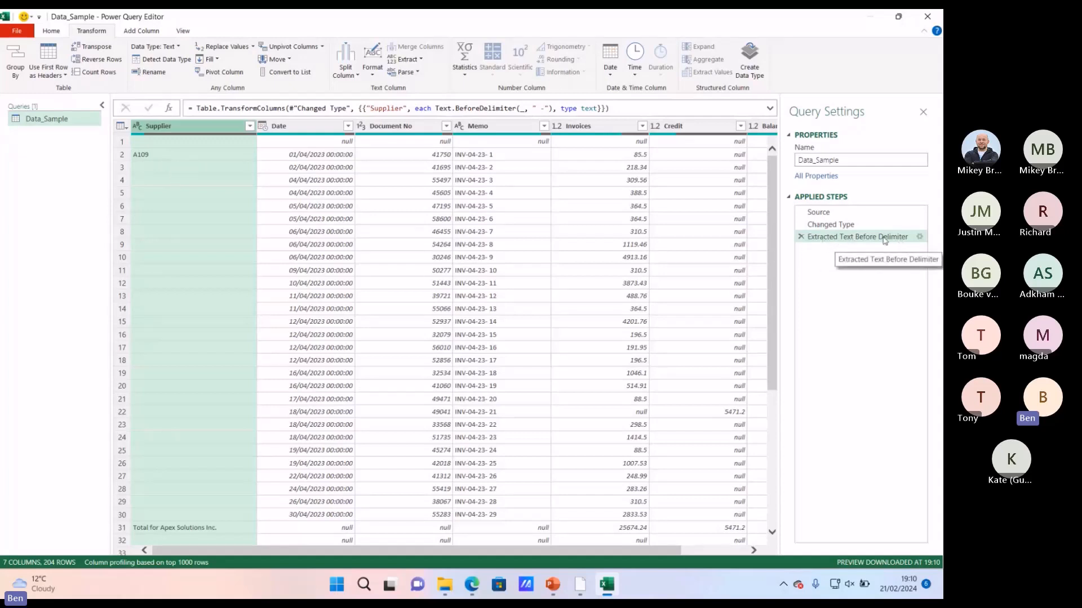
Step: Check the extraction step's settings, rename the step to "Tranformed data", and delete it from the query
double_click(842, 238)
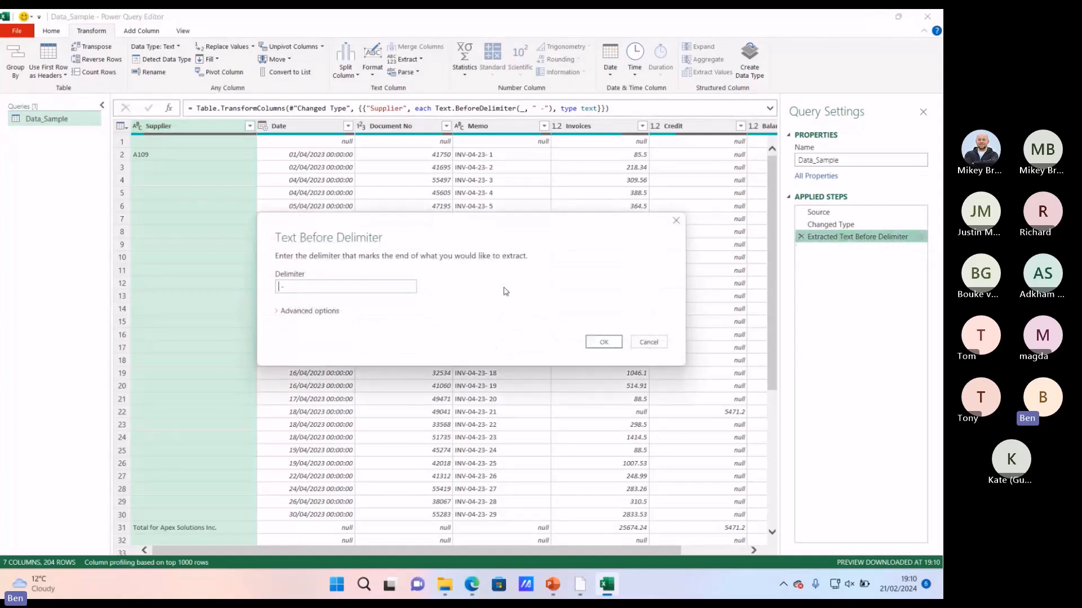
left_click(657, 344)
right_click(832, 243)
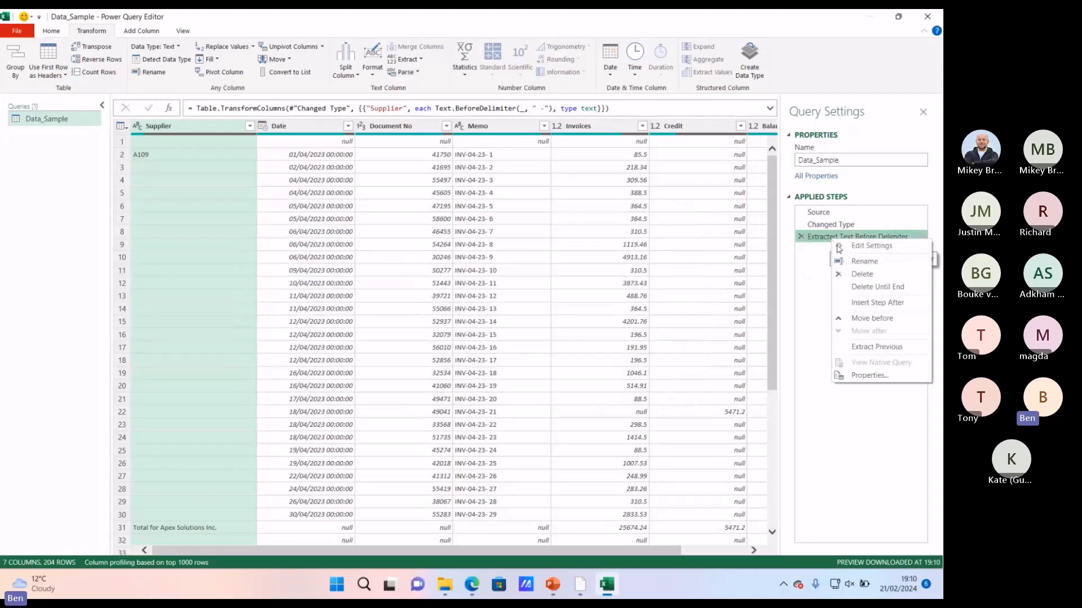
left_click(862, 263)
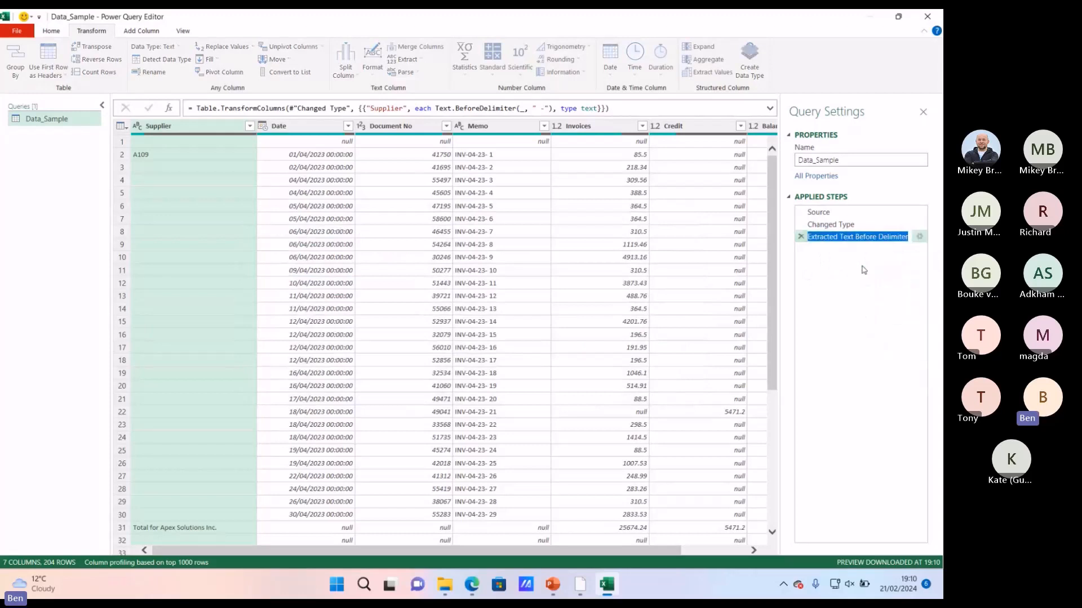
type("Tranformed data")
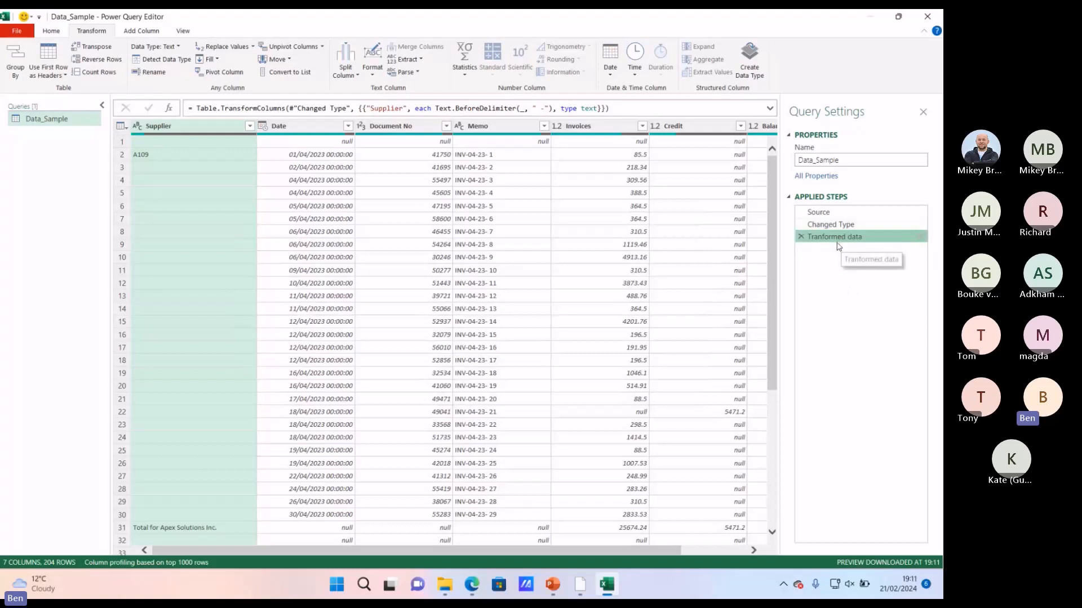
left_click(801, 237)
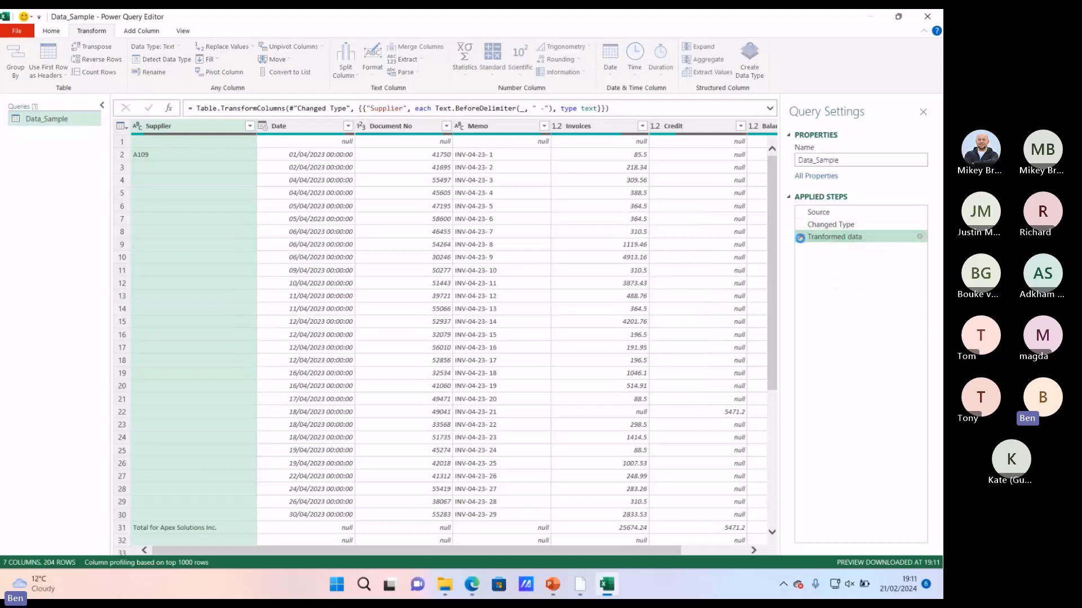
Step: Add a new column that extracts the text before the delimiter " -" from Supplier, and check its values
left_click(140, 31)
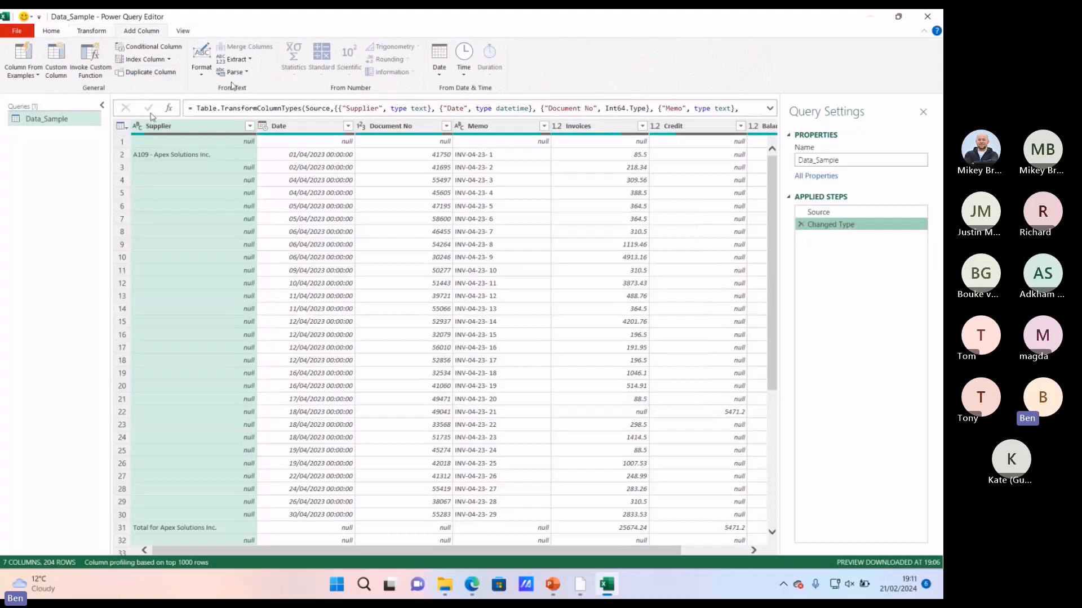
left_click(246, 60)
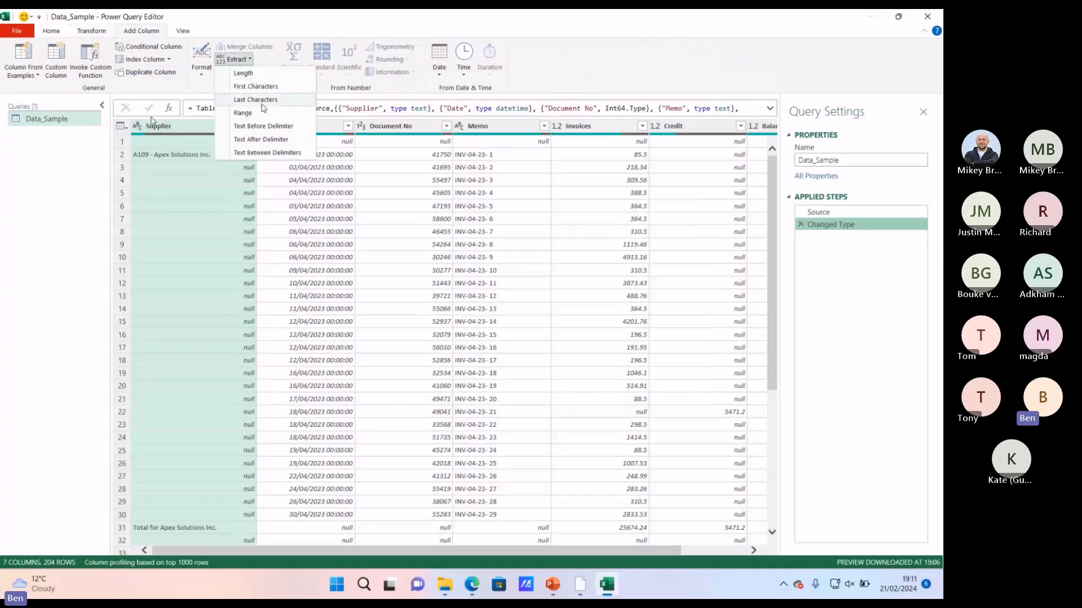
left_click(263, 126)
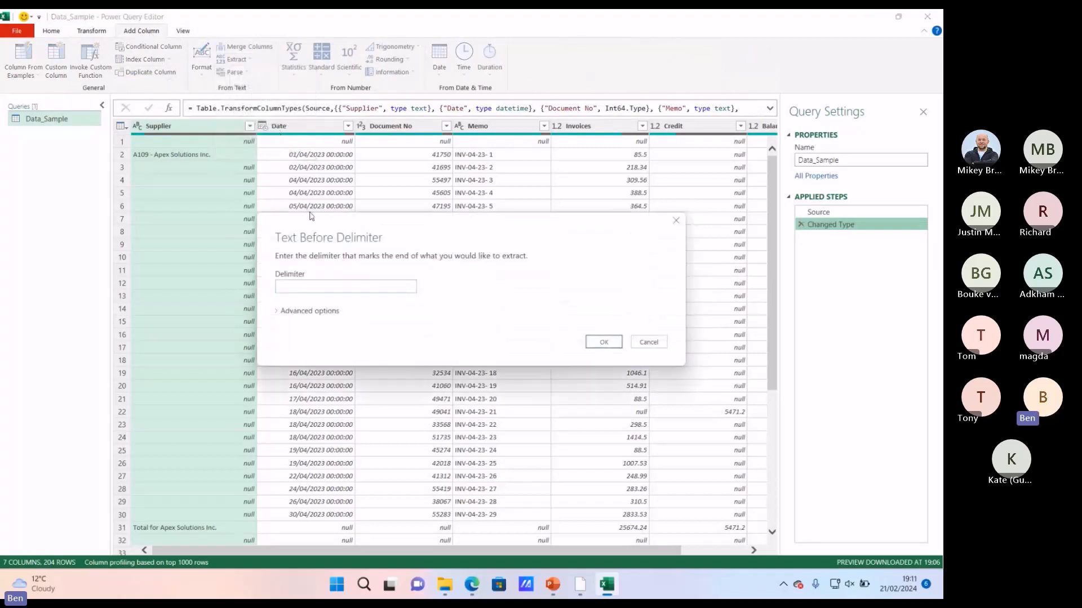
type("-")
left_click(603, 342)
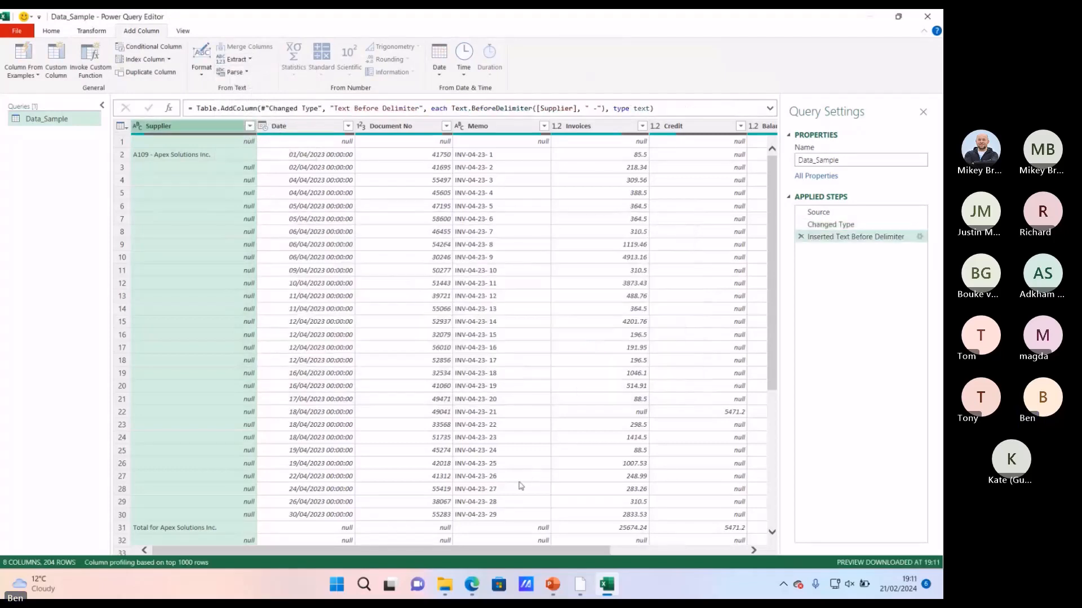
left_click_drag(462, 552, 718, 536)
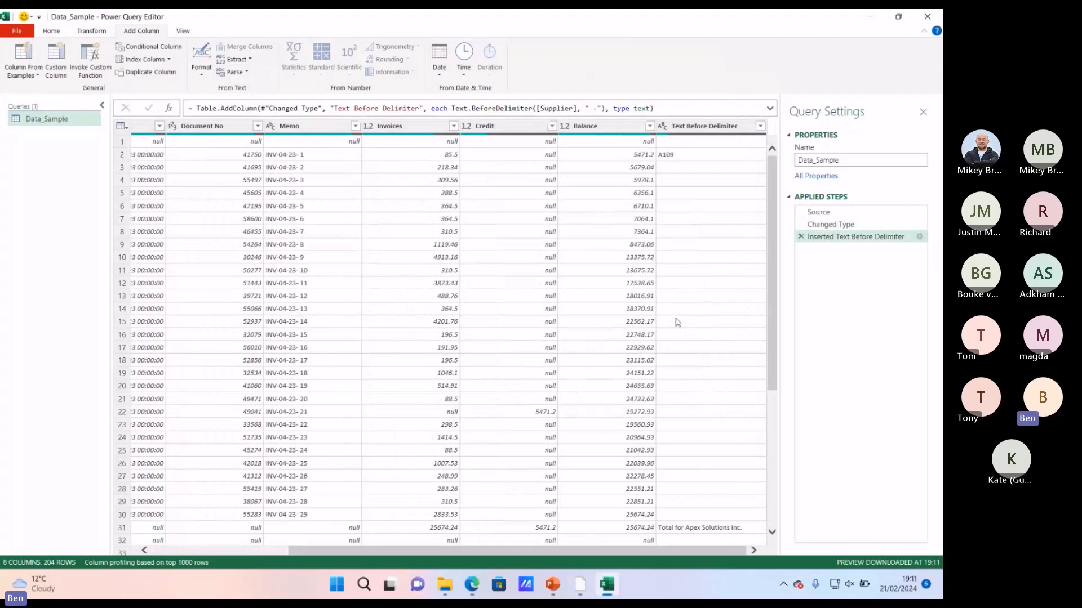
left_click_drag(545, 553, 289, 556)
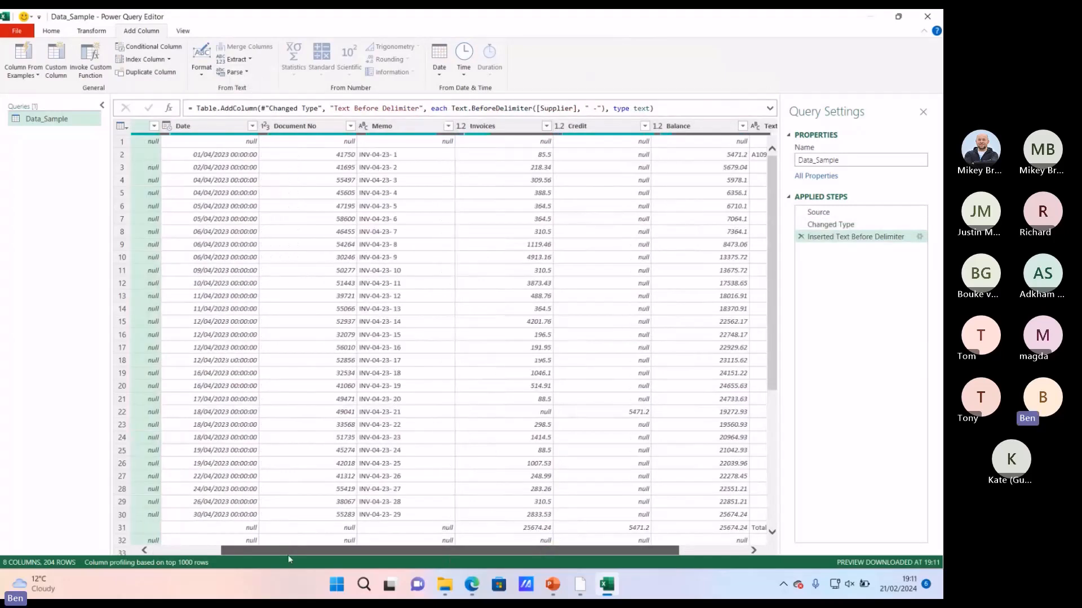
Step: Add another new column that extracts the text after the delimiter "- " from Supplier
left_click(189, 387)
left_click(234, 59)
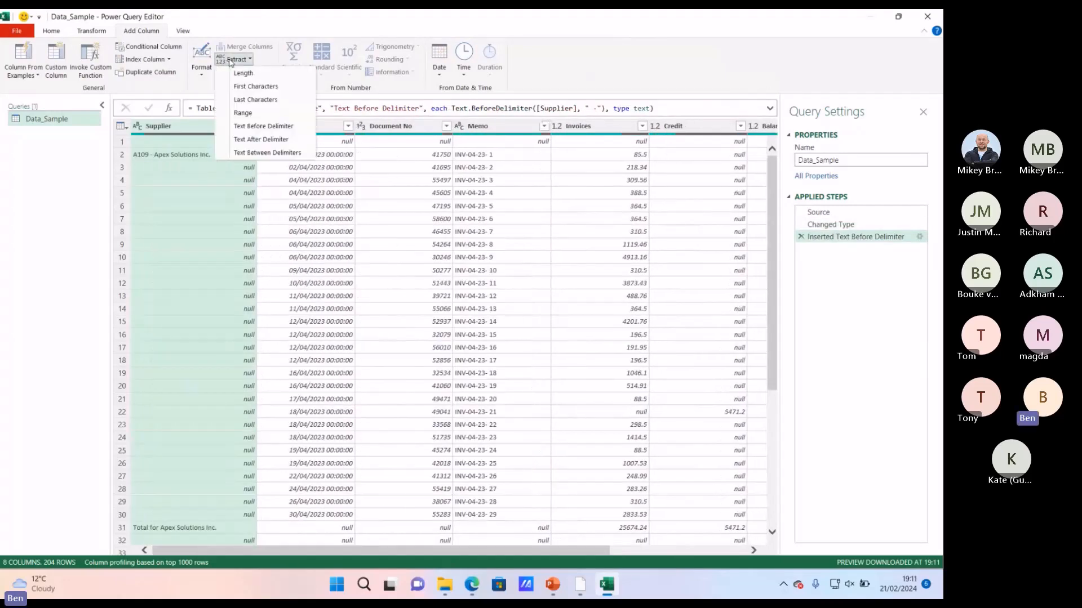
left_click(263, 139)
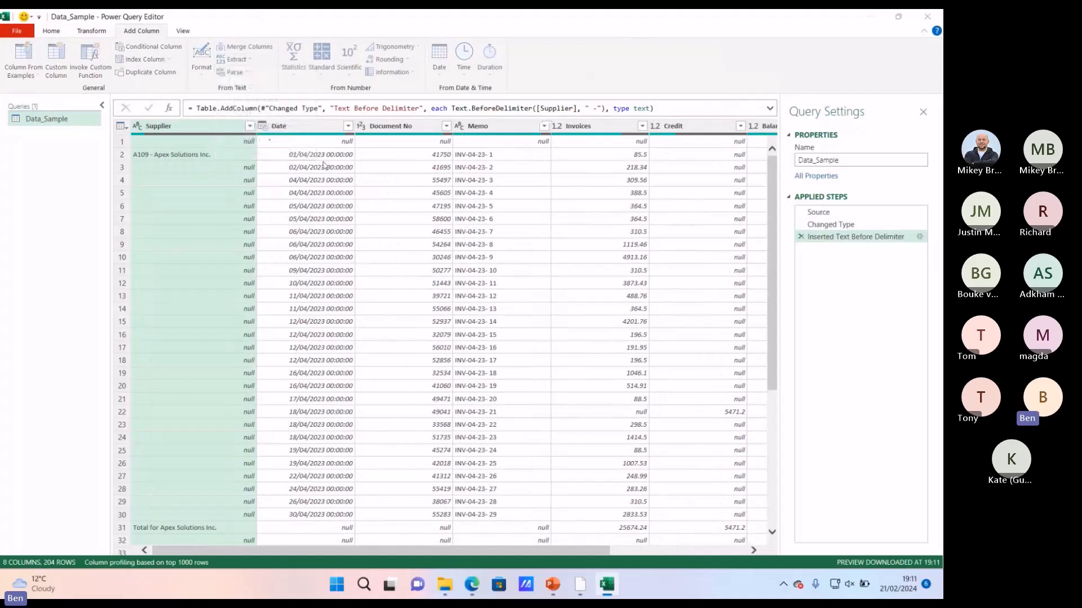
type("-")
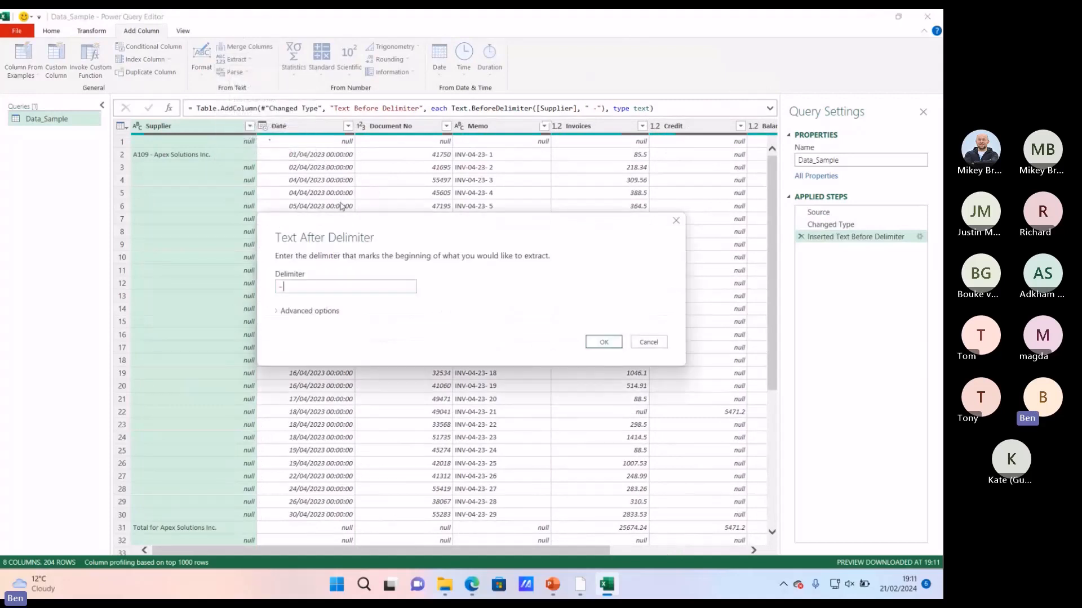
left_click(591, 342)
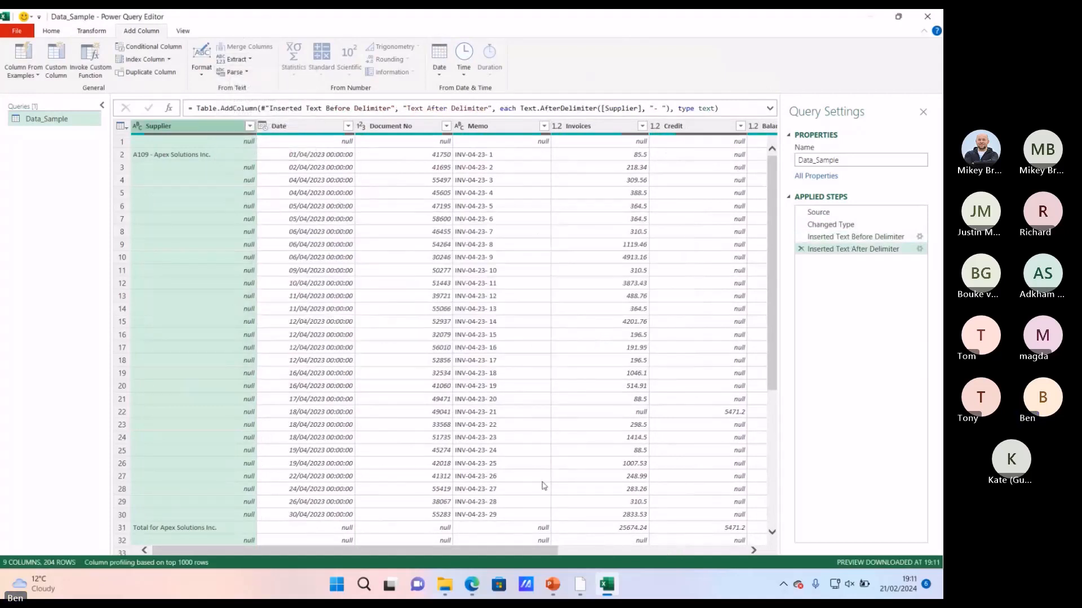
Step: Rename the Text Before Delimiter column to "Supplier Code" and the Text After Delimiter column to "Supplier Name"
left_click_drag(515, 552, 704, 552)
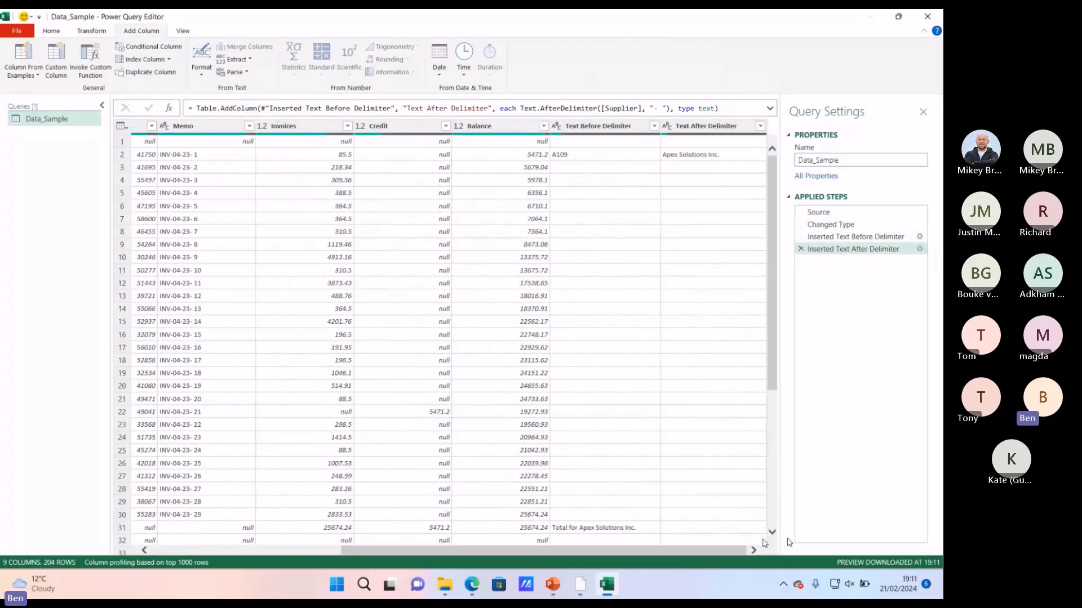
left_click(607, 126)
double_click(606, 127)
type("Supplier Co")
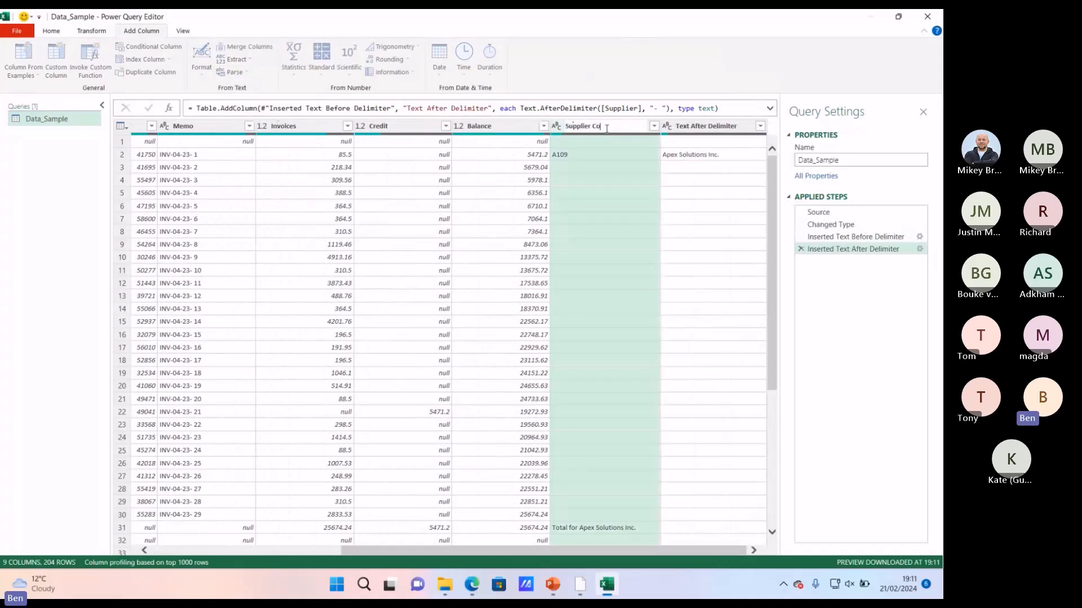
type("dew")
key("BackSpace")
left_click(721, 126)
double_click(721, 126)
type("S")
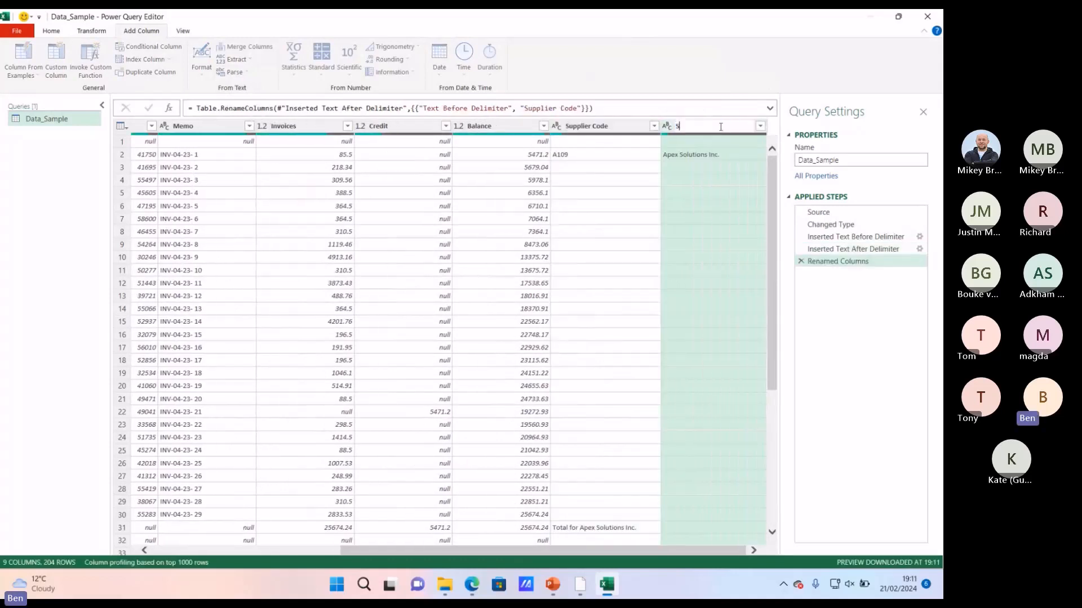
type("upplier Name")
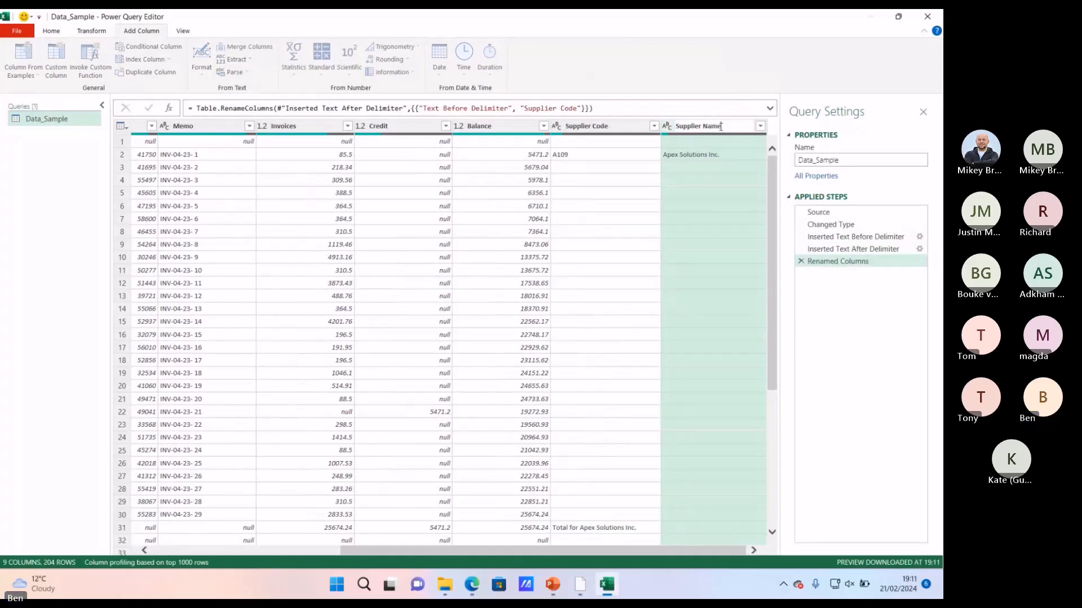
key("Return")
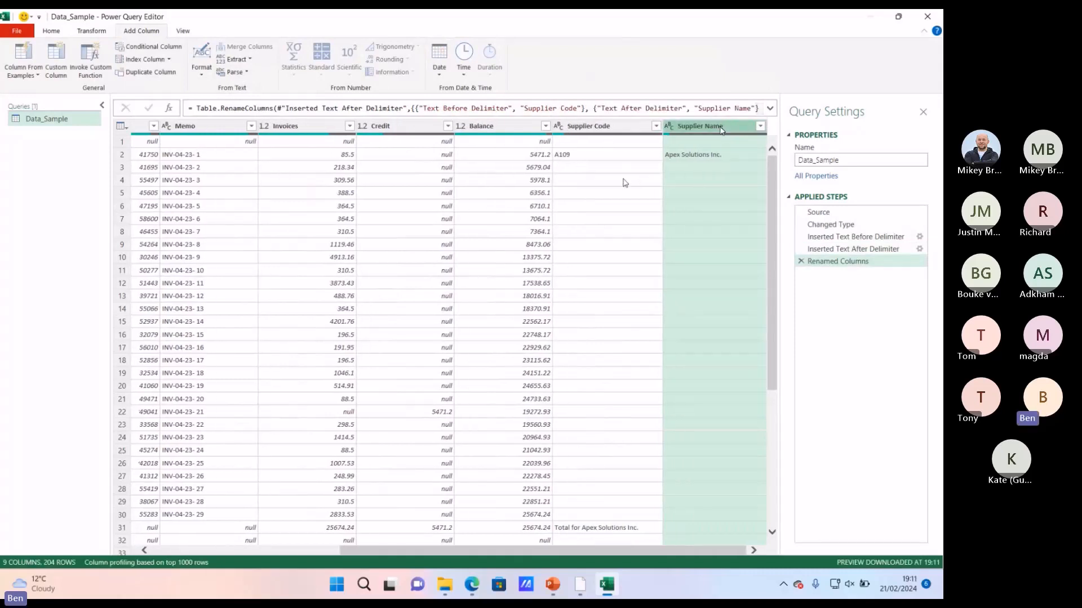
Step: Replace the empty values in the Supplier Code and Supplier Name columns with null
left_click(604, 129)
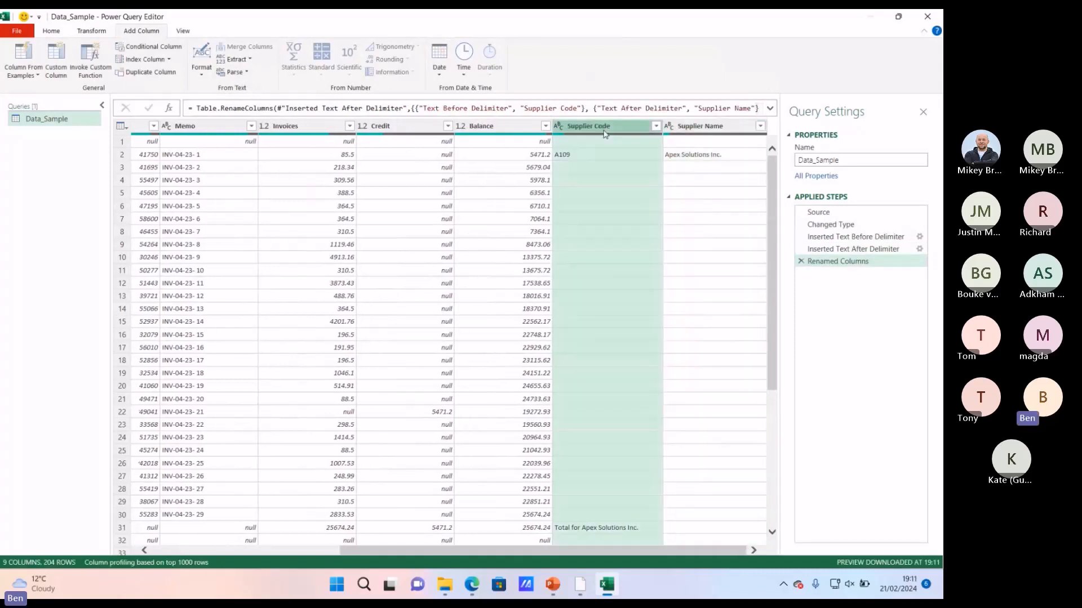
left_click(683, 129, "ctrl")
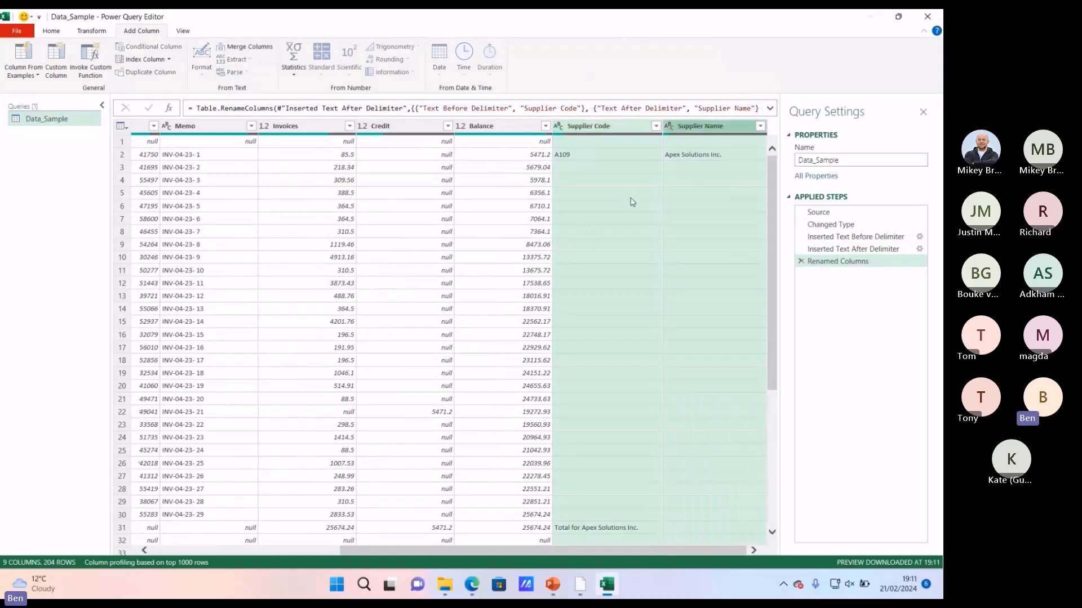
left_click(92, 31)
left_click(221, 49)
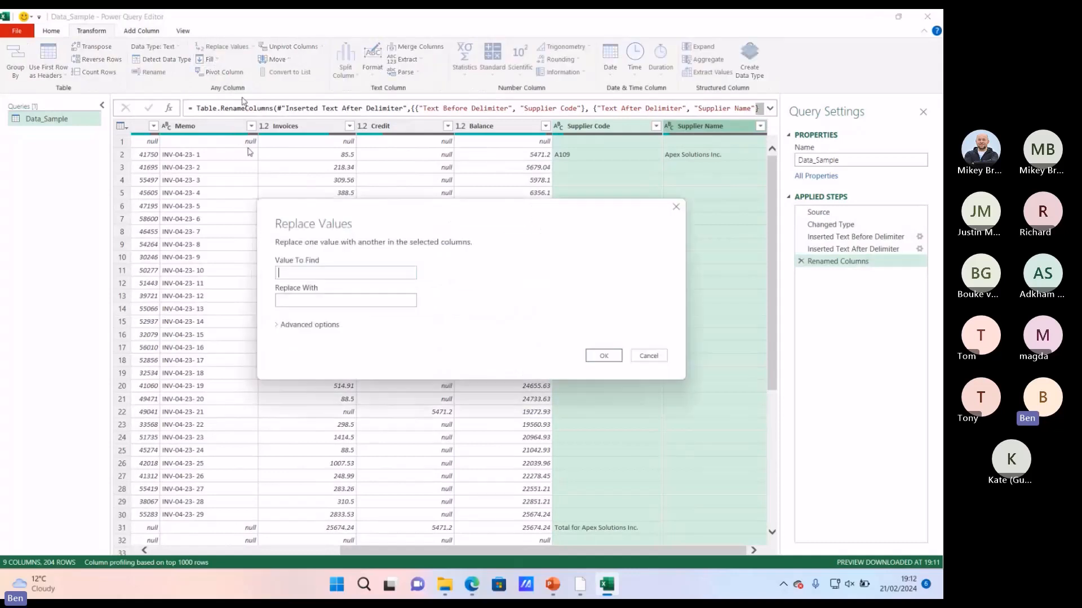
left_click(316, 298)
type("null")
left_click(598, 356)
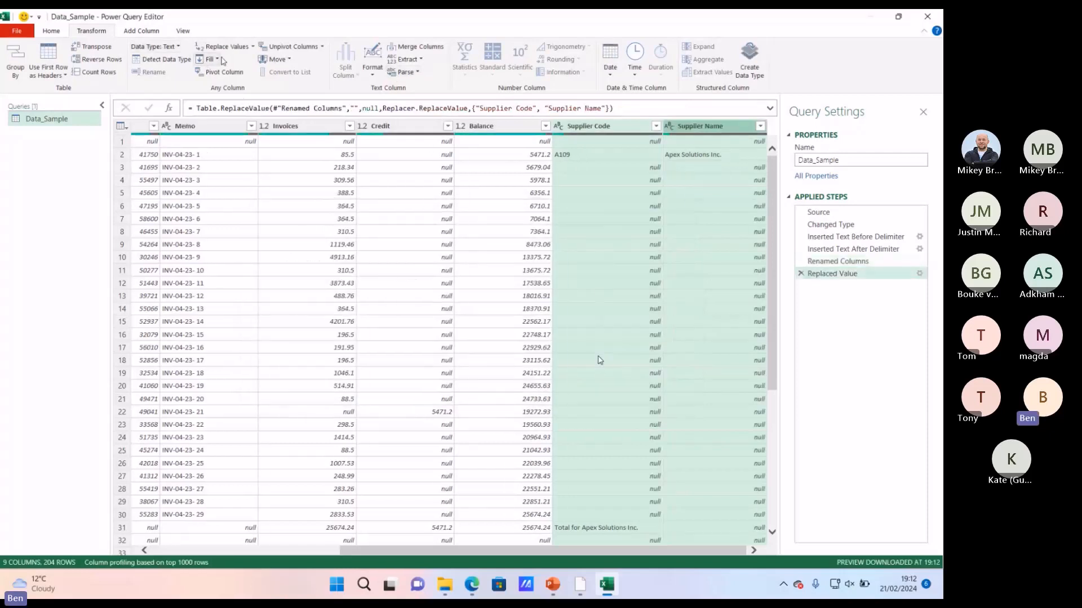
Step: Fill the Supplier Code and Supplier Name columns down and move both to the beginning of the table
left_click(211, 60)
left_click(221, 72)
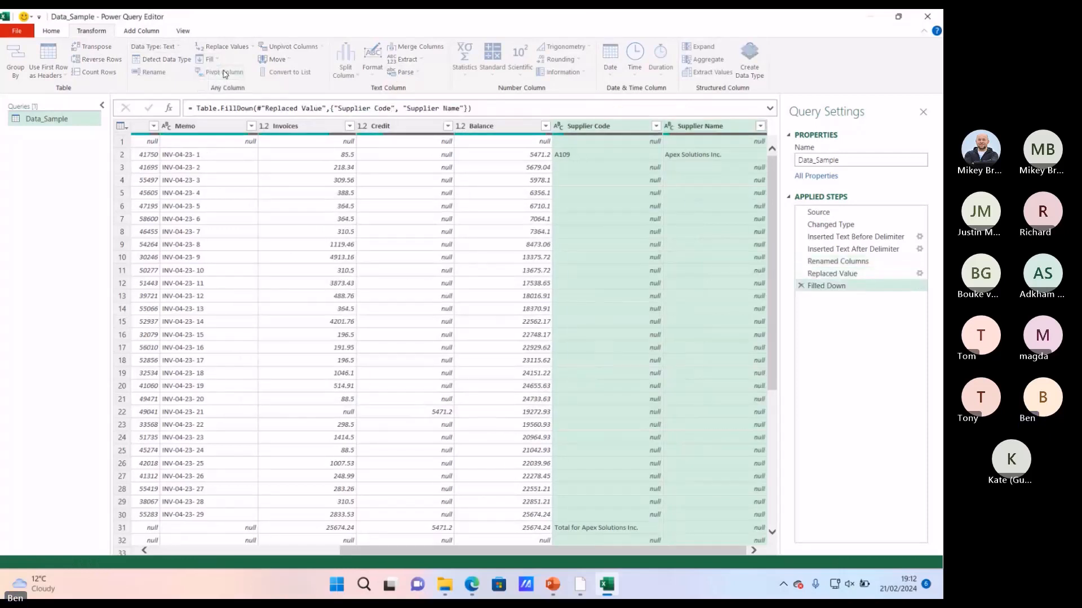
right_click(582, 132)
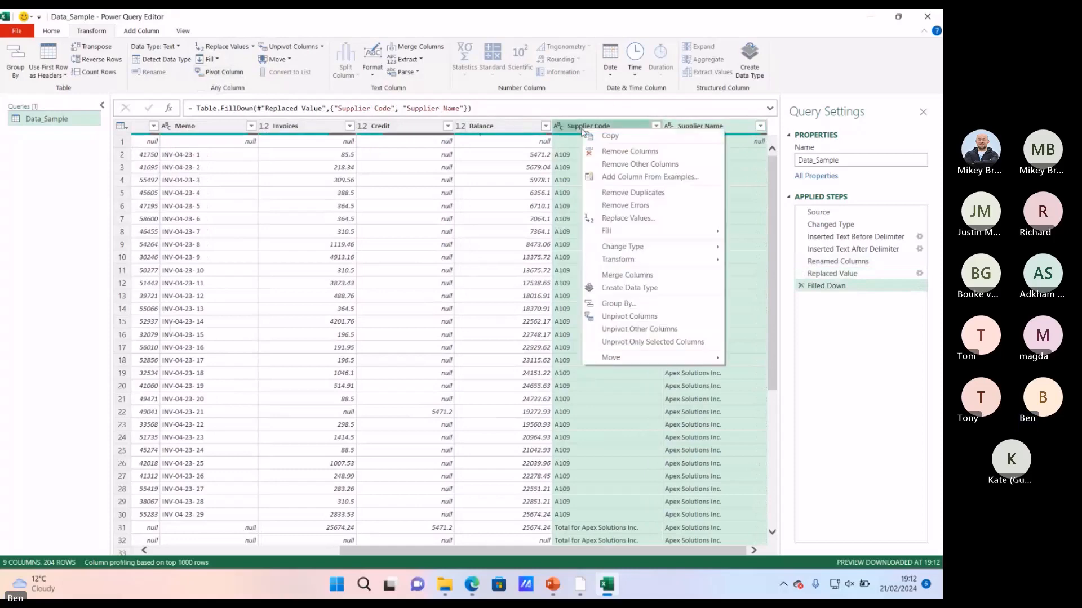
mouse_move(704, 358)
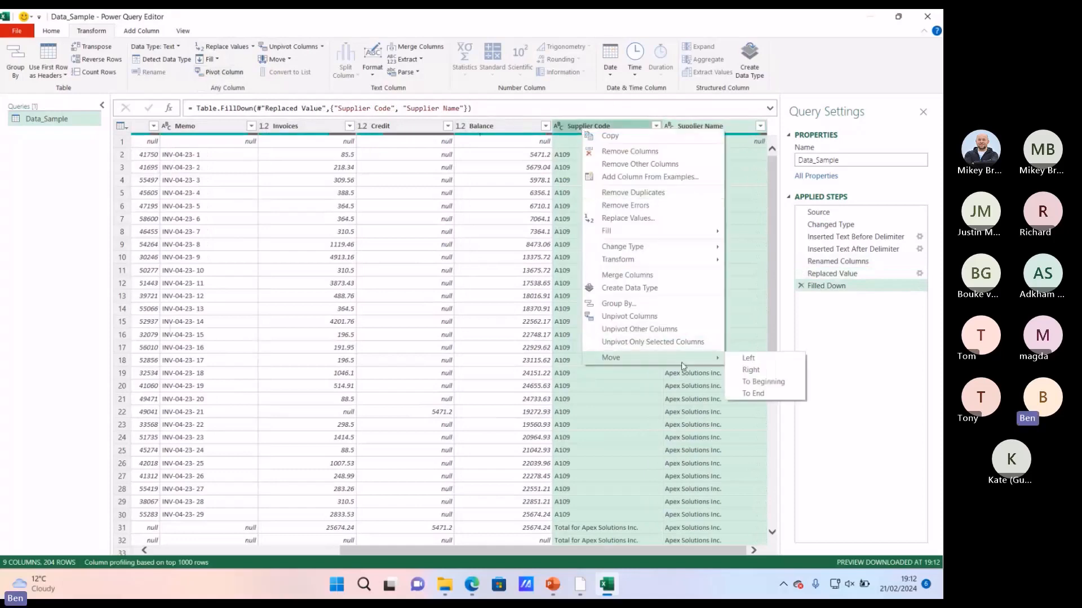
left_click(755, 382)
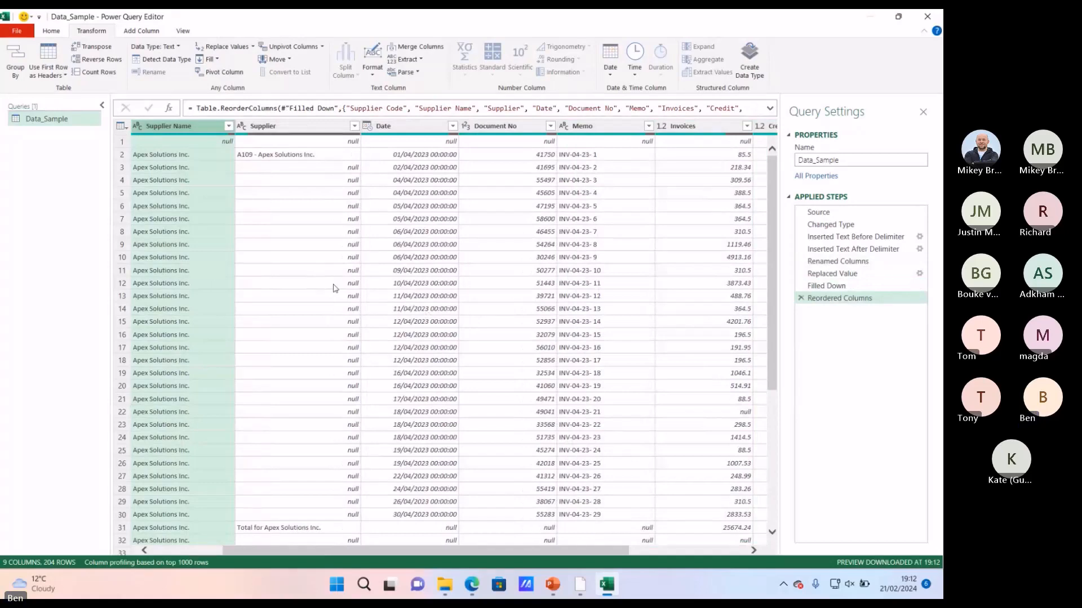
left_click_drag(271, 557, 201, 557)
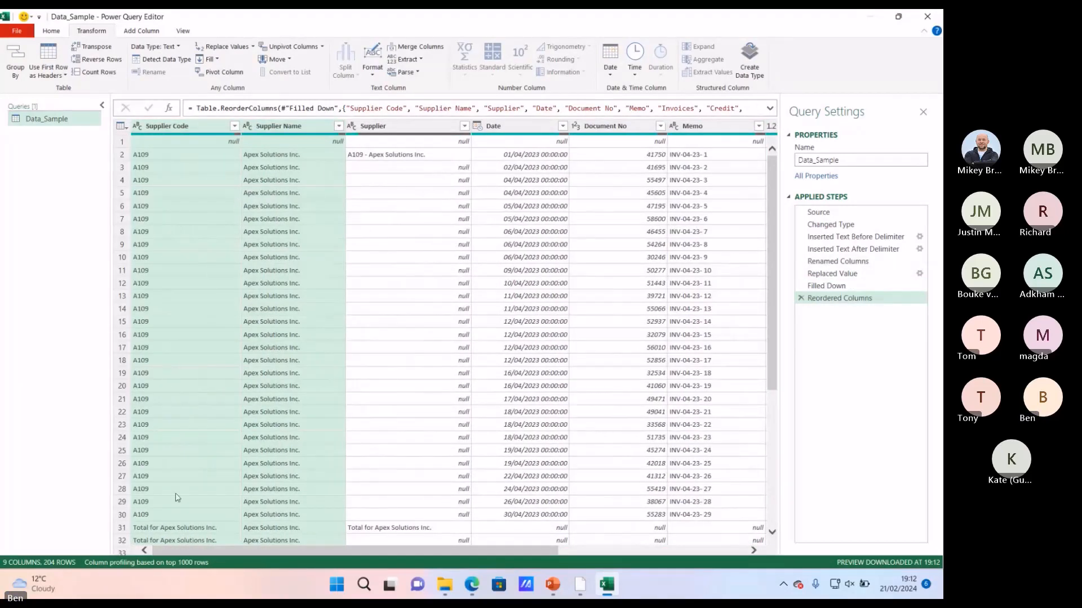
Step: Filter the rows to those whose Supplier Code does not contain "Total" and look through the remaining rows
left_click(233, 125)
mouse_move(178, 217)
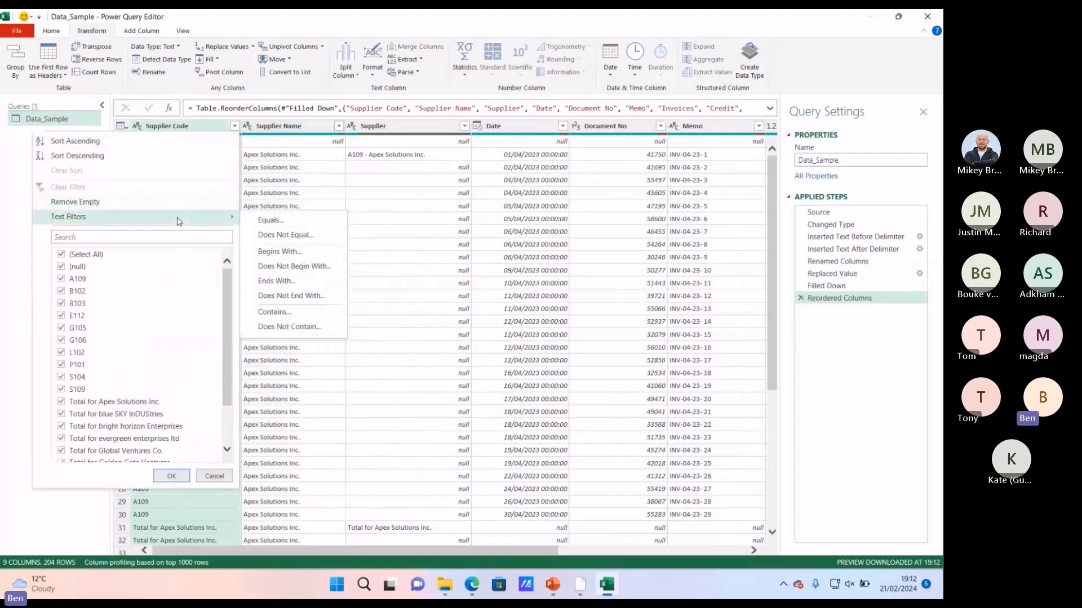
left_click(289, 327)
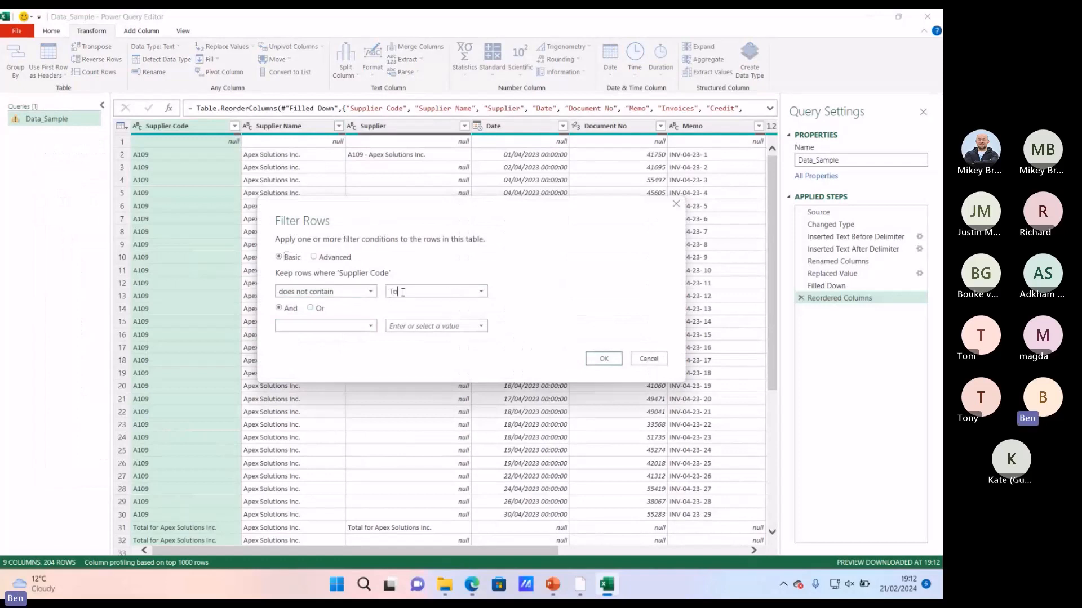
left_click(595, 362)
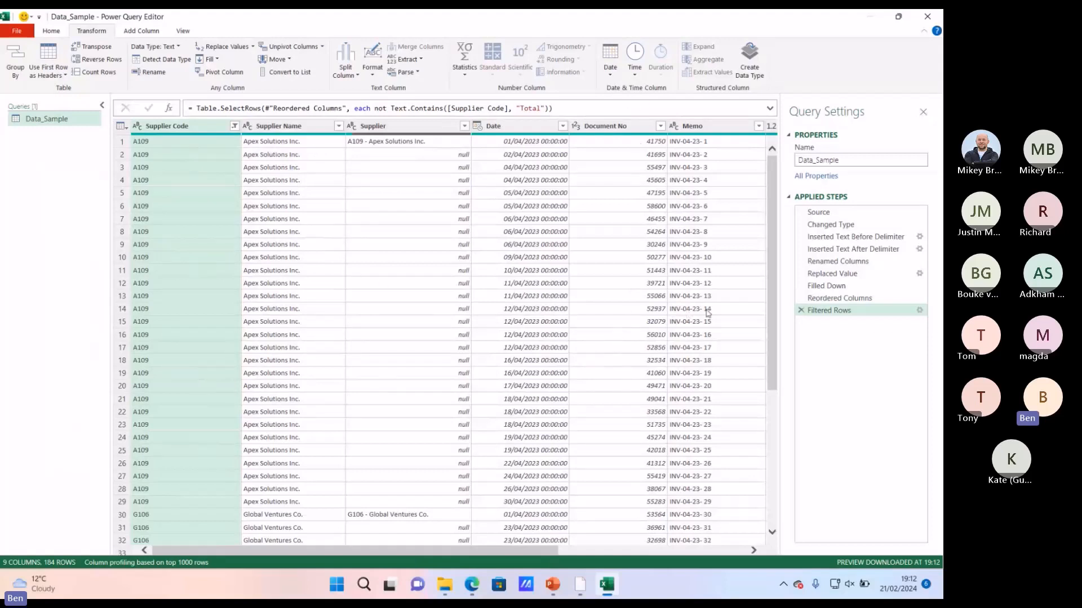
left_click_drag(774, 289, 789, 446)
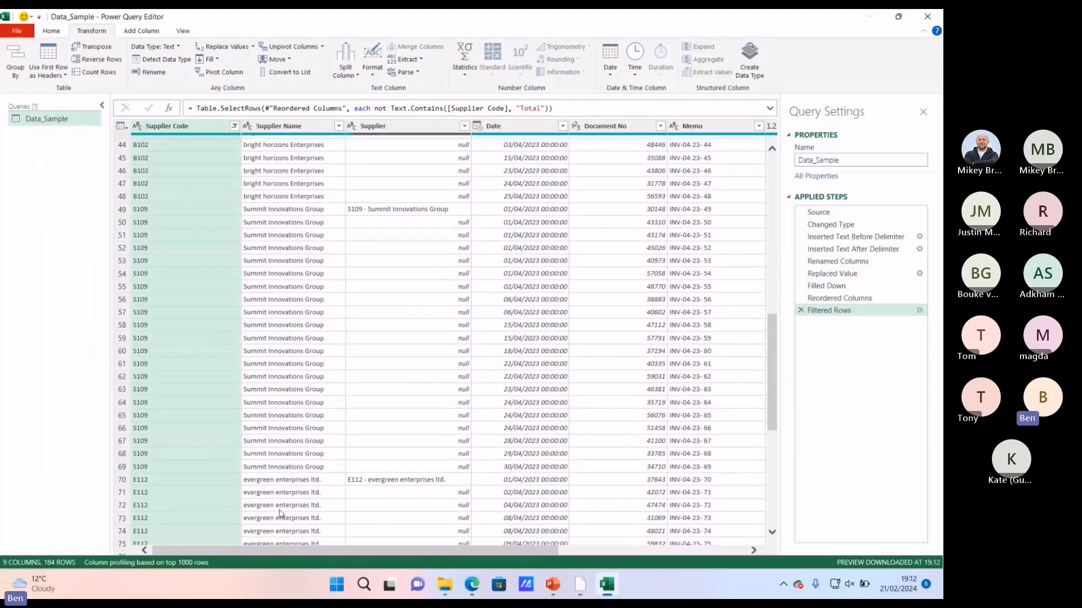
left_click_drag(766, 410, 774, 512)
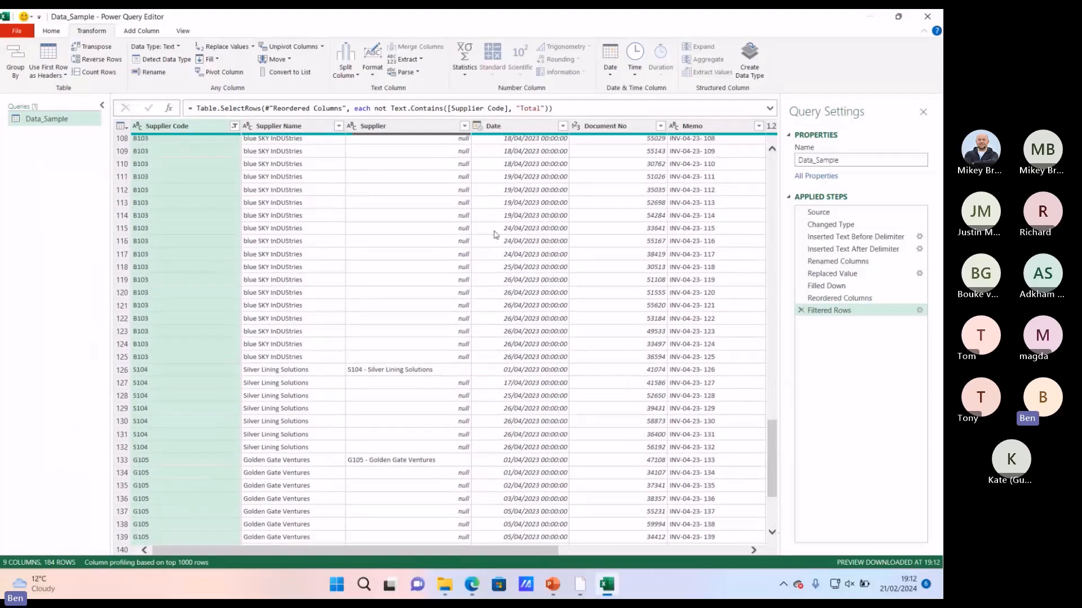
Step: Format the Supplier Name column so that each word is capitalized
left_click(308, 126)
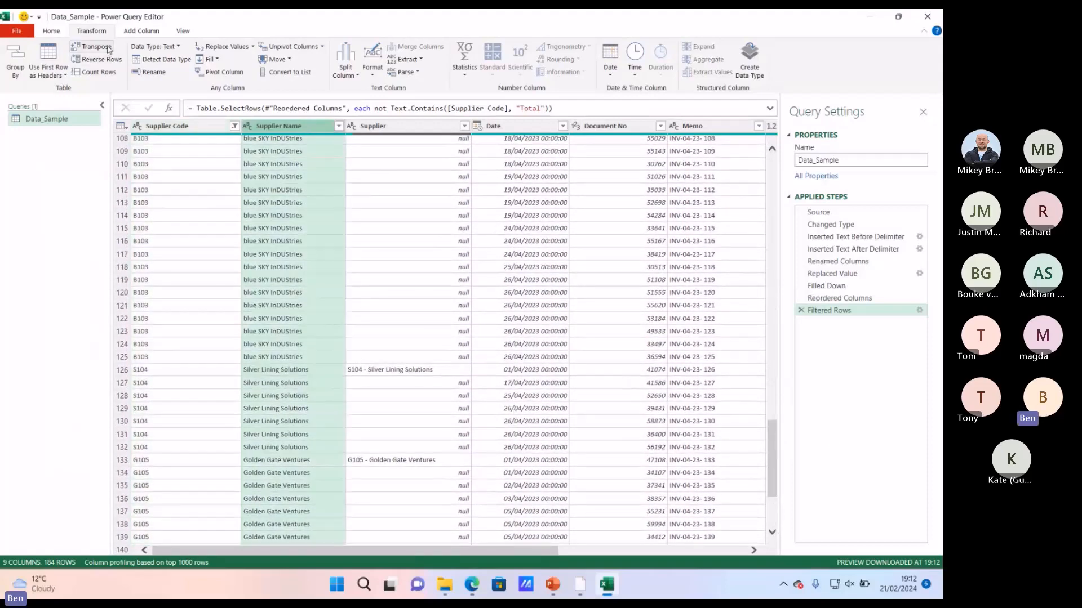
left_click(373, 66)
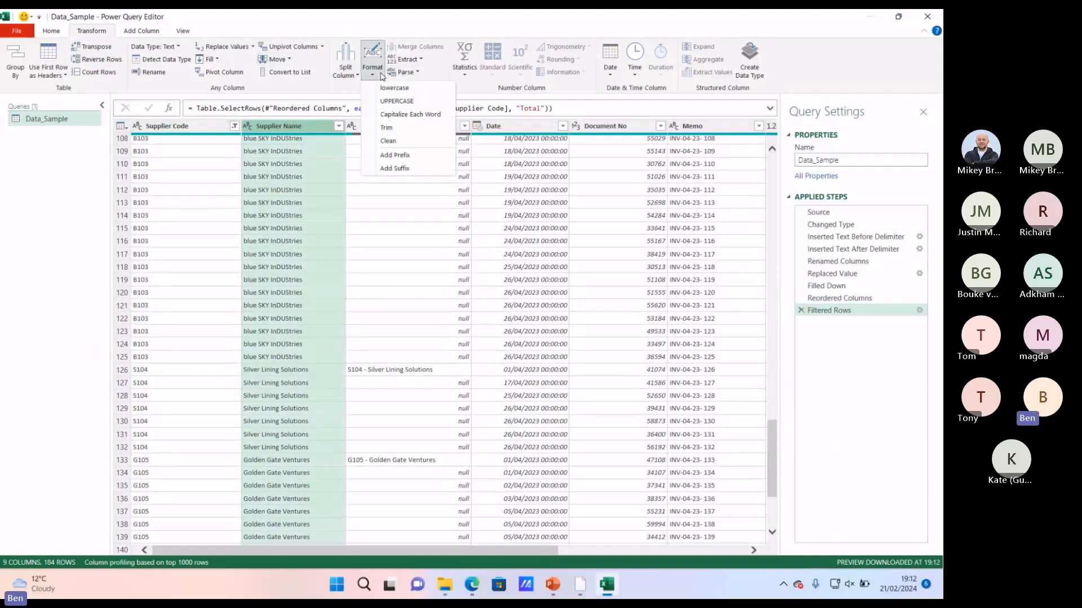
left_click(402, 115)
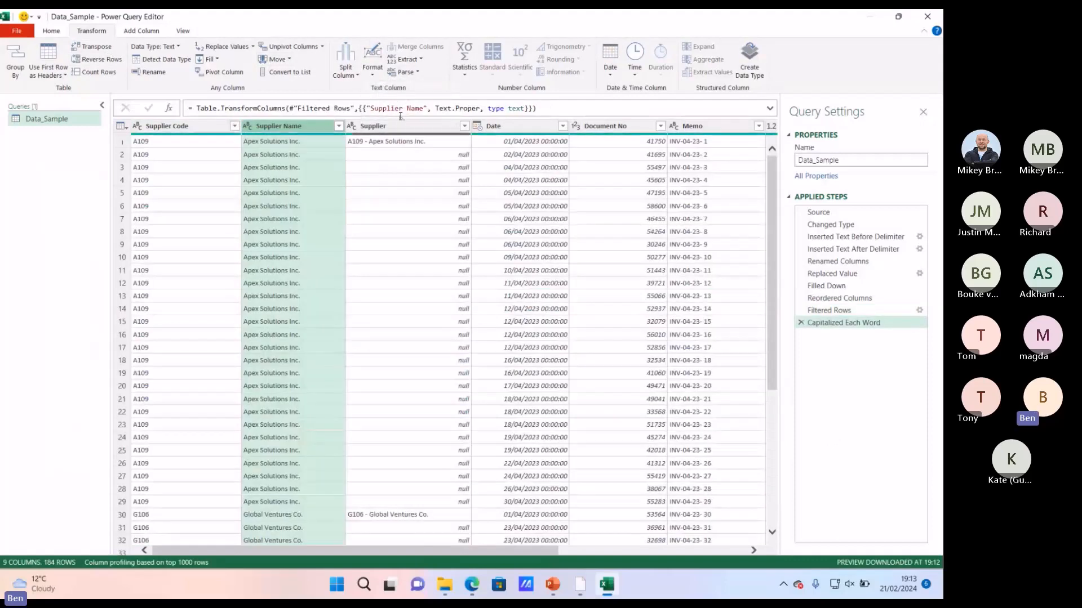
left_click_drag(773, 291, 767, 234)
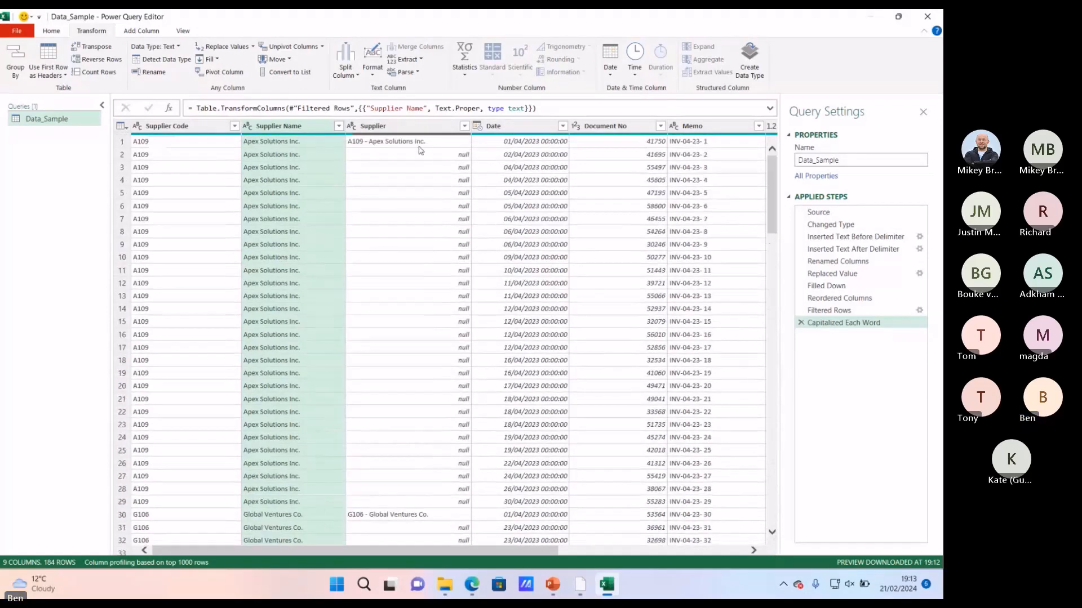
Step: Sort the table ascending by Supplier Name and, within each supplier, ascending by Date
left_click(339, 126)
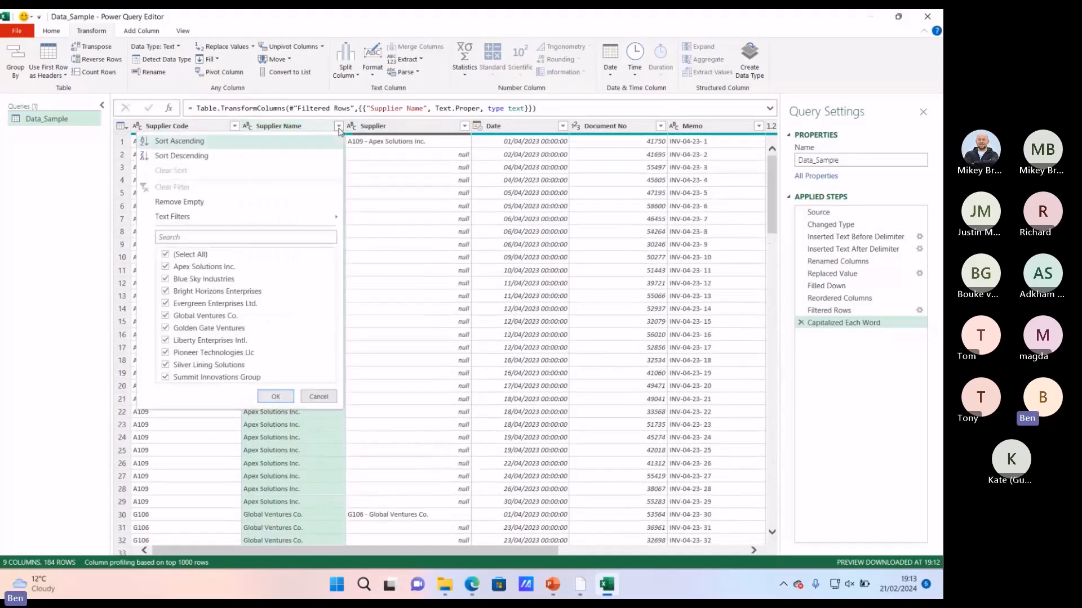
left_click(210, 142)
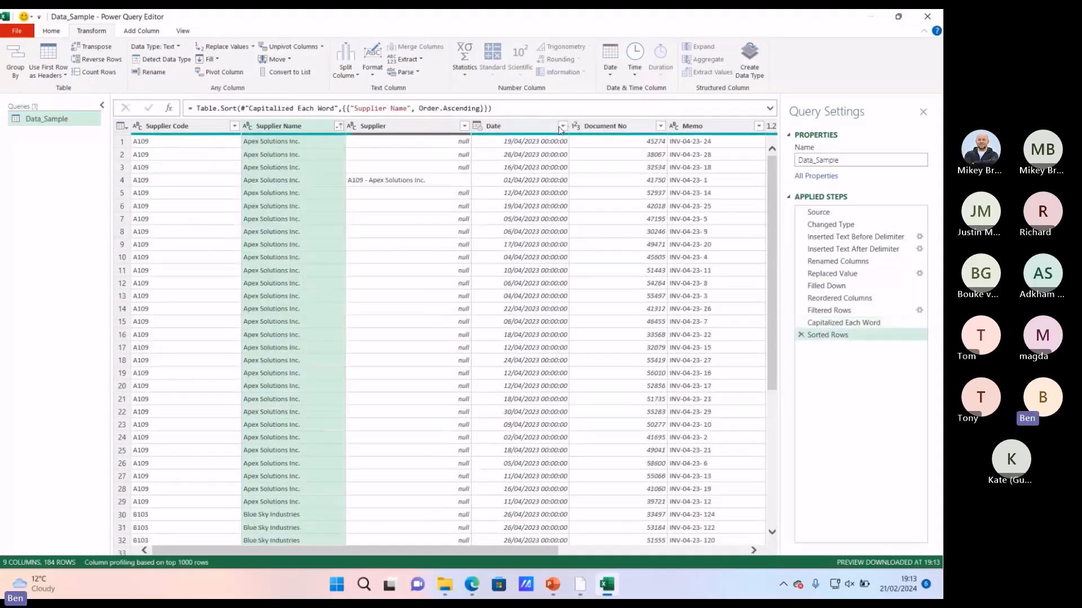
left_click(562, 126)
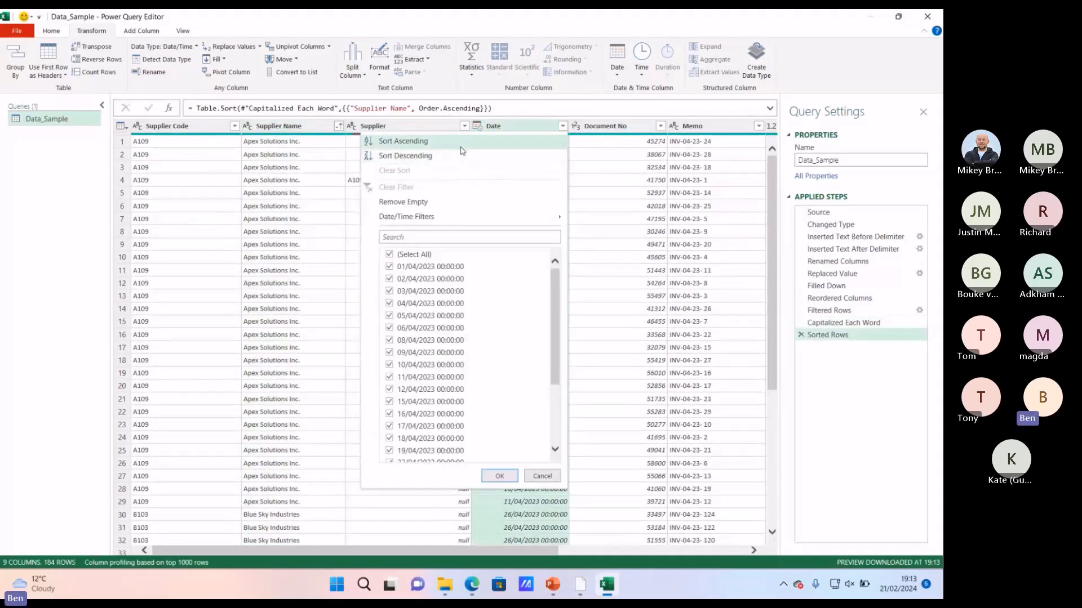
left_click(460, 141)
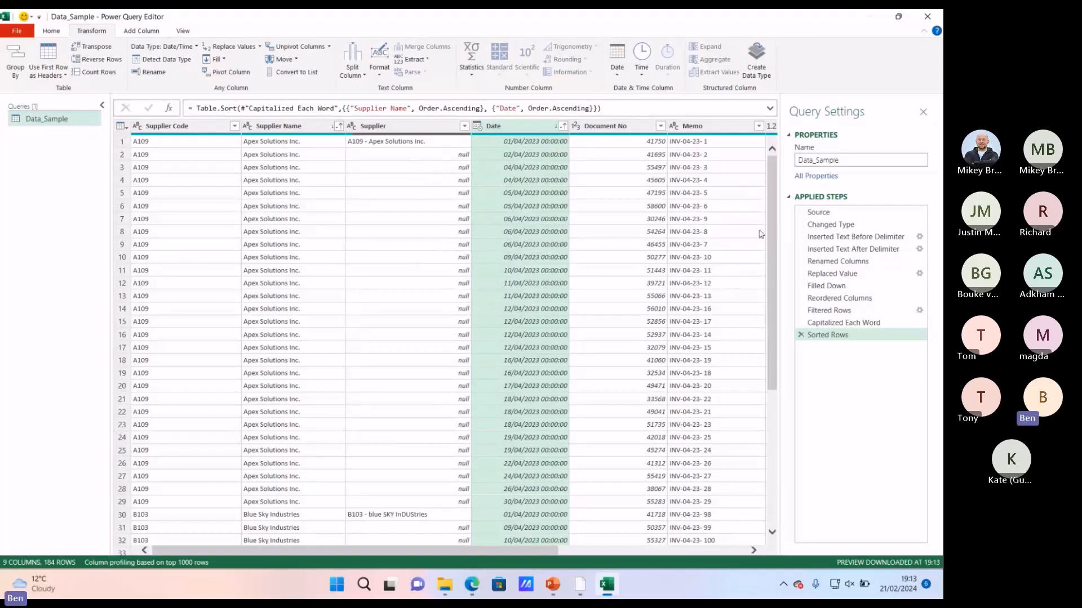
Step: Remove the original Supplier column and the Balance column from the table
left_click(392, 126)
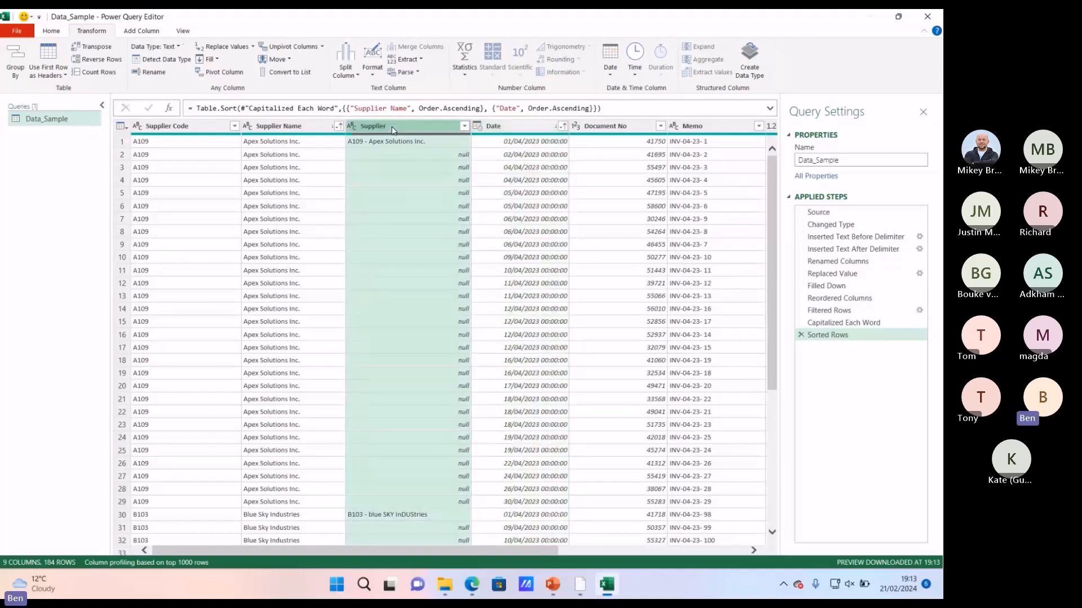
right_click(392, 129)
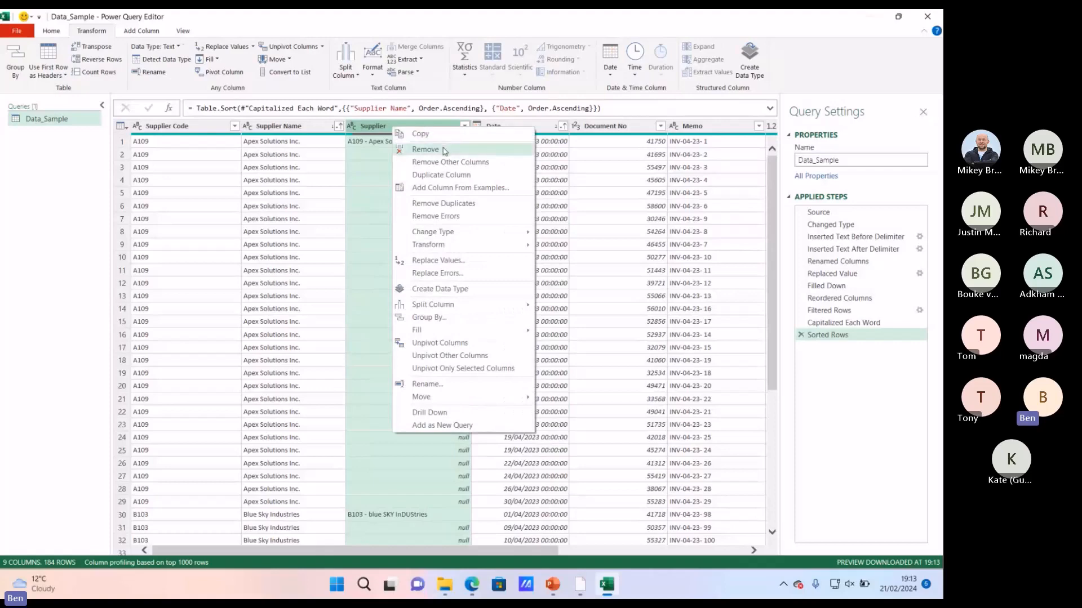
left_click(444, 150)
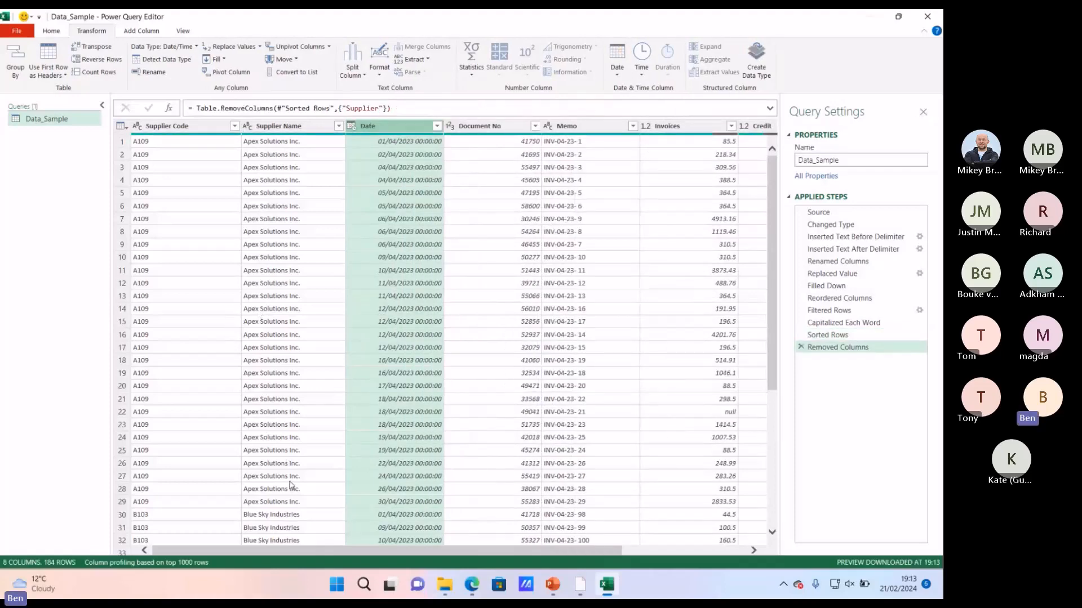
left_click_drag(333, 553, 531, 546)
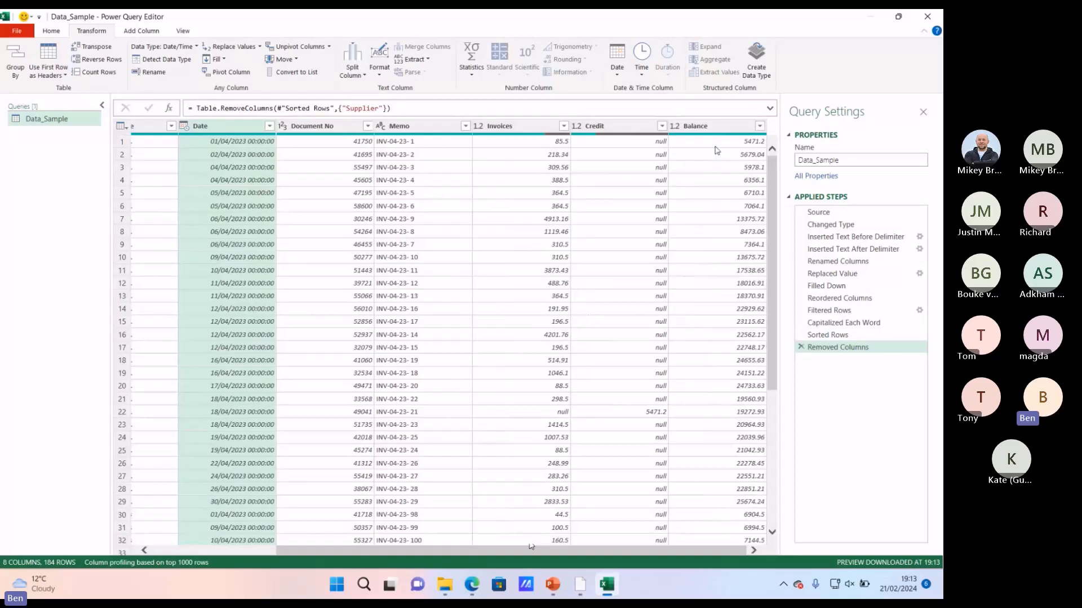
left_click(697, 127)
right_click(697, 128)
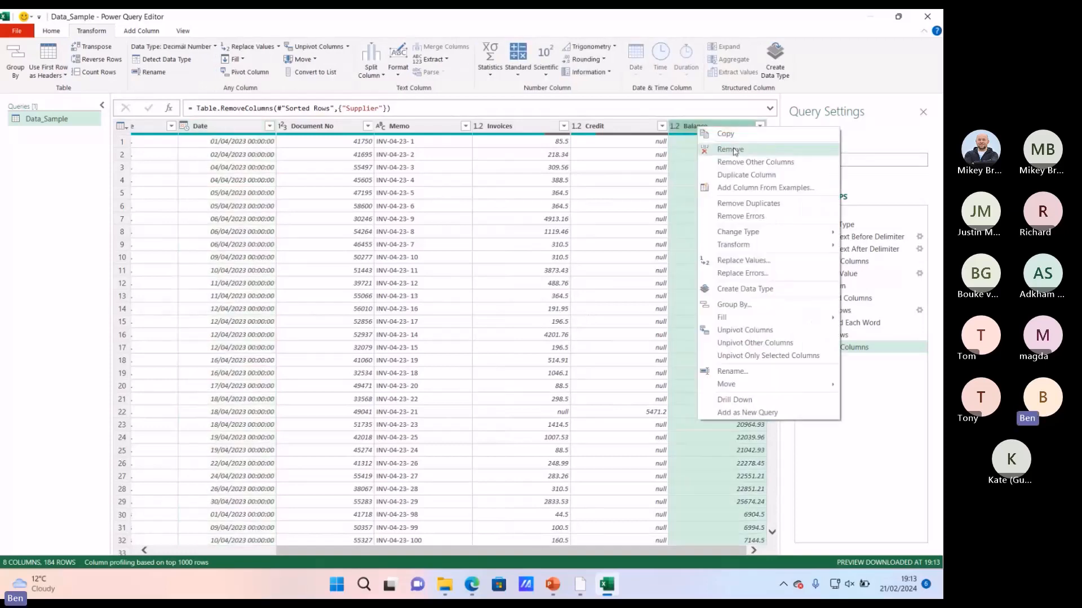
left_click(714, 149)
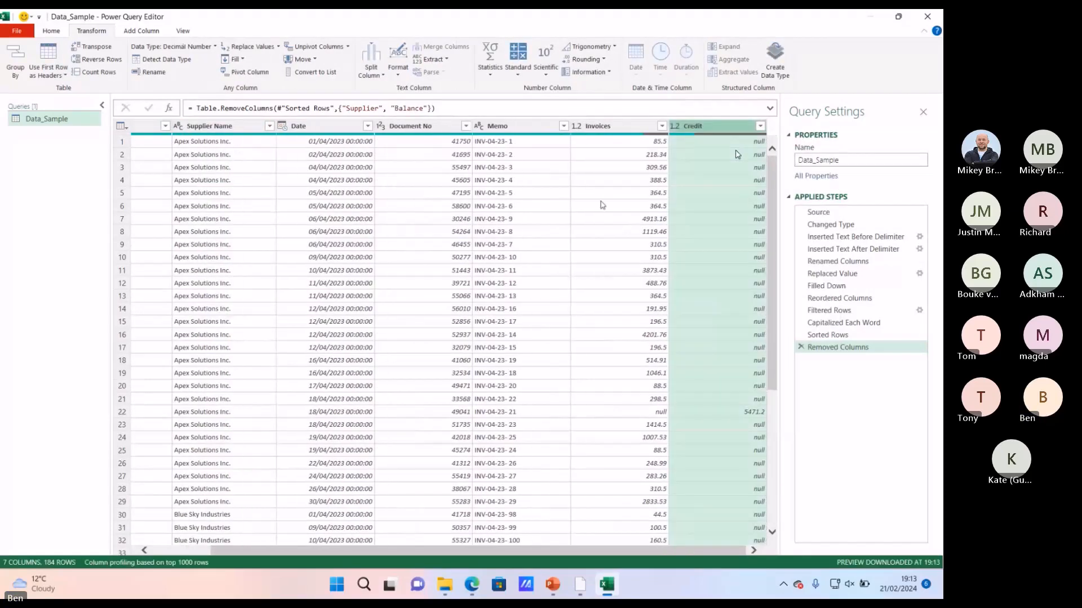
Step: Replace the null values in the Invoices and Credit columns with 0
left_click(610, 125)
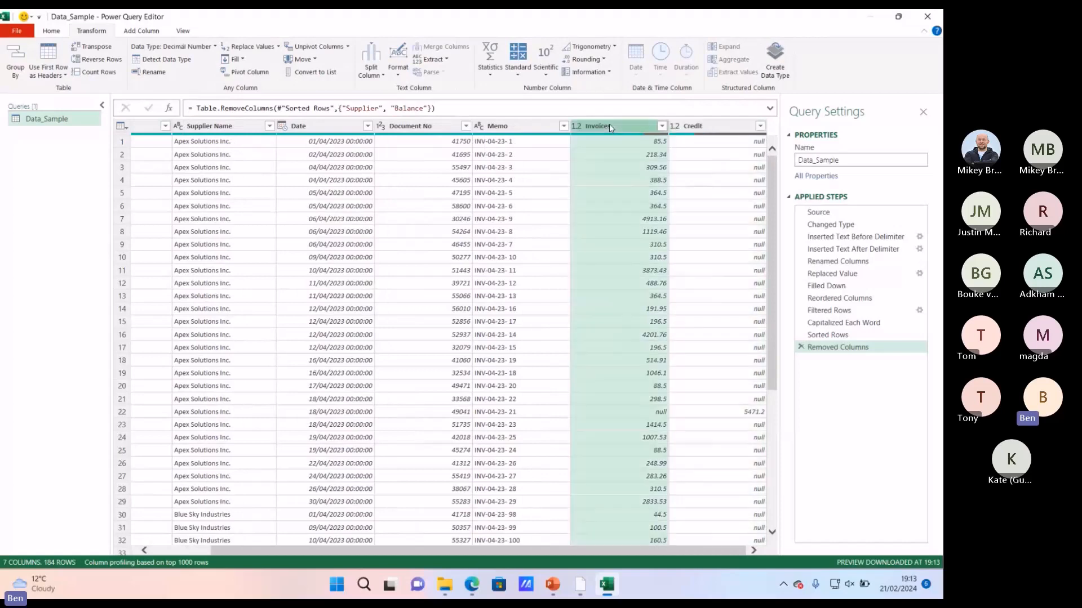
left_click(696, 128)
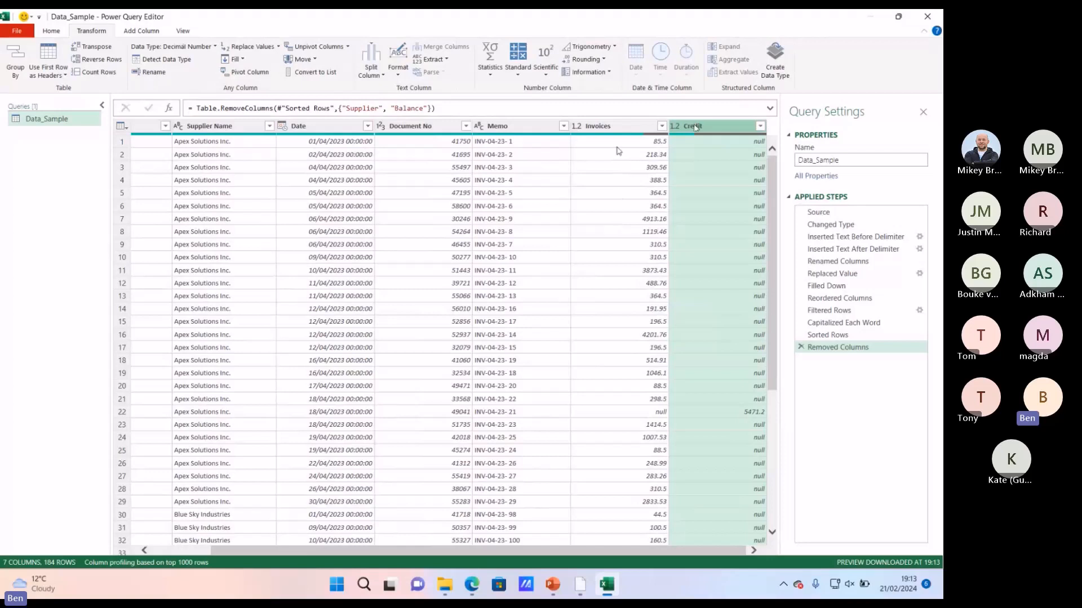
left_click(613, 131)
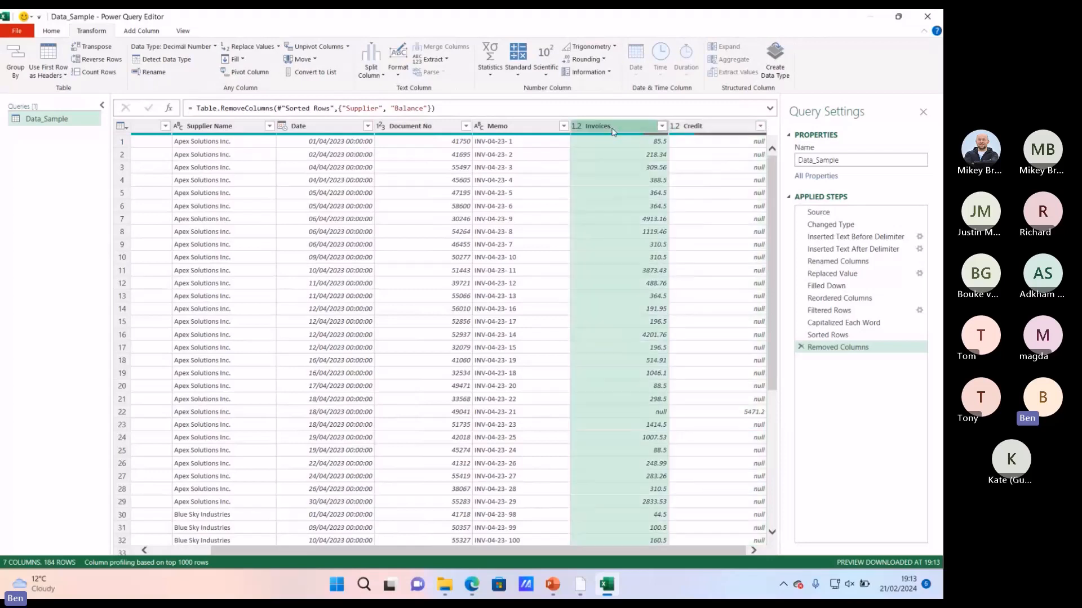
left_click(715, 127, "ctrl")
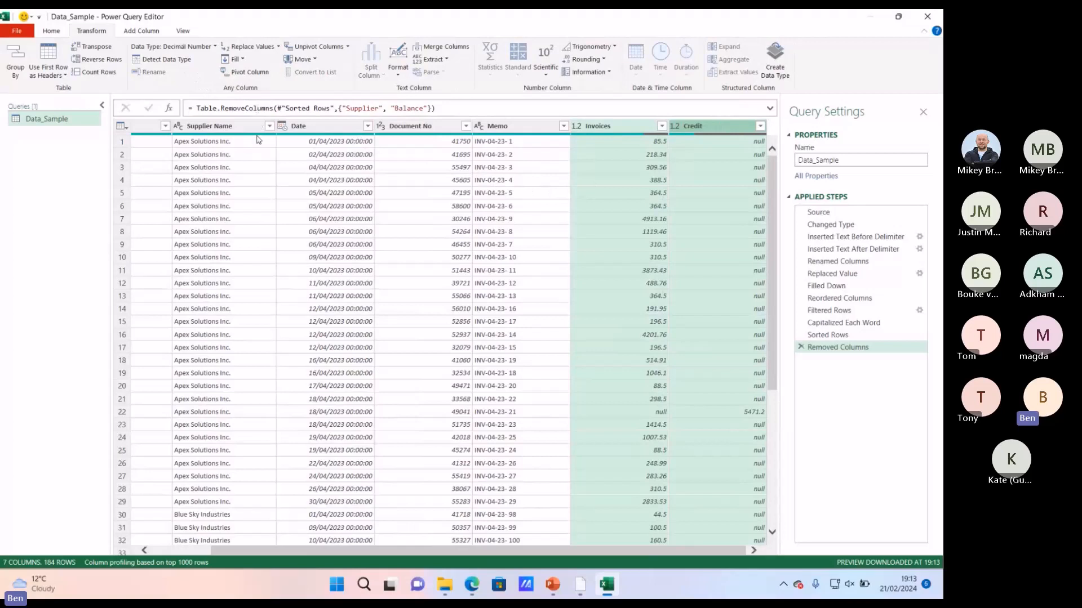
left_click(249, 48)
type("nu")
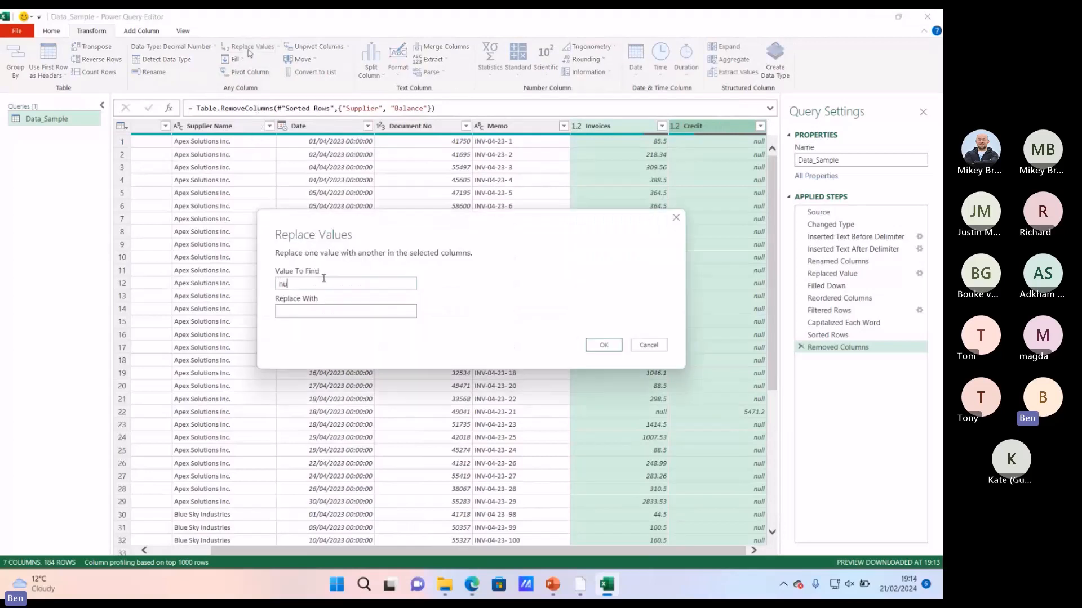
type("ll,")
type("0")
left_click(603, 345)
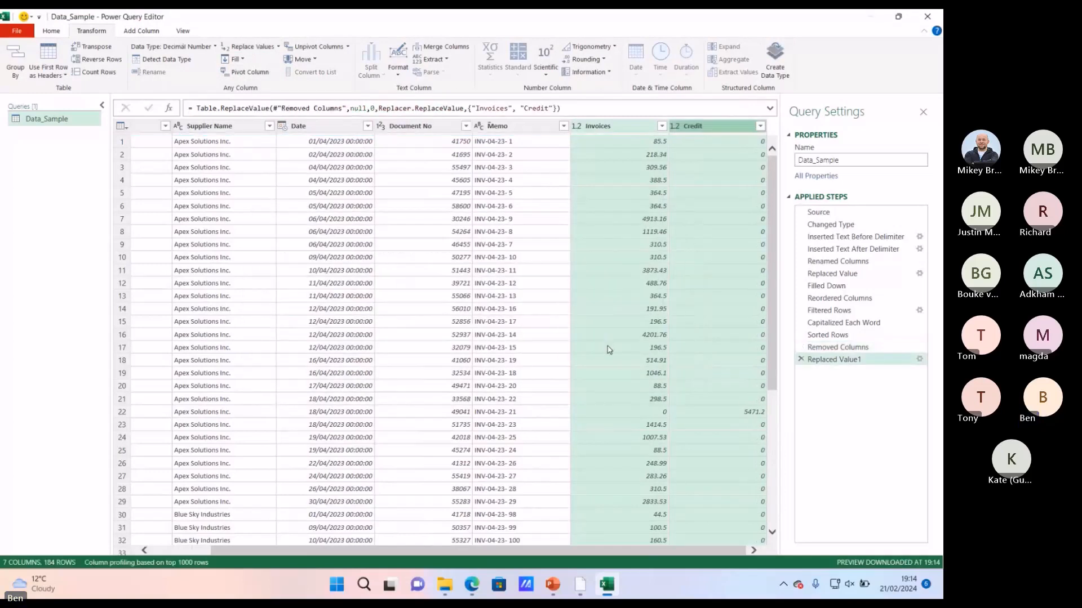
Step: Add a custom column named Total that subtracts Credit from Invoices, using the formula [Invoices]-[Credit]
left_click(145, 31)
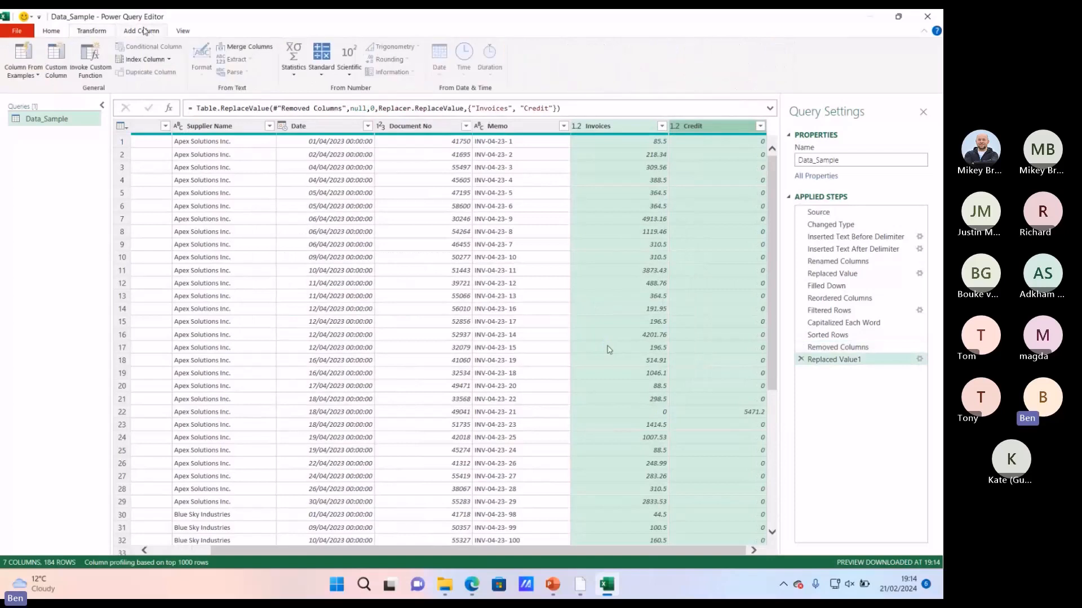
left_click(56, 70)
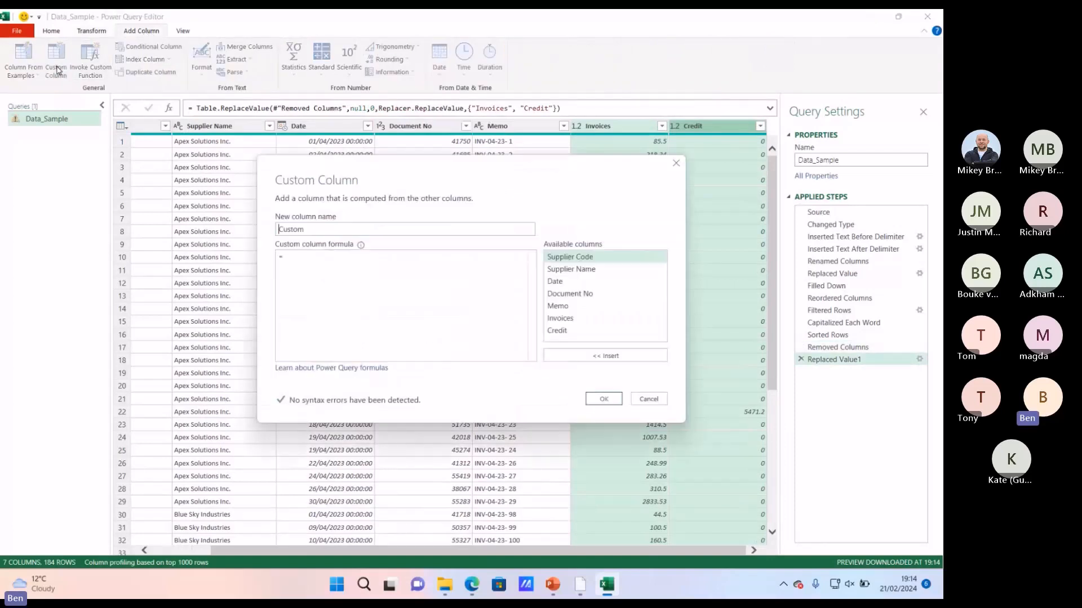
left_click_drag(316, 231, 166, 231)
type("Total")
left_click(274, 259)
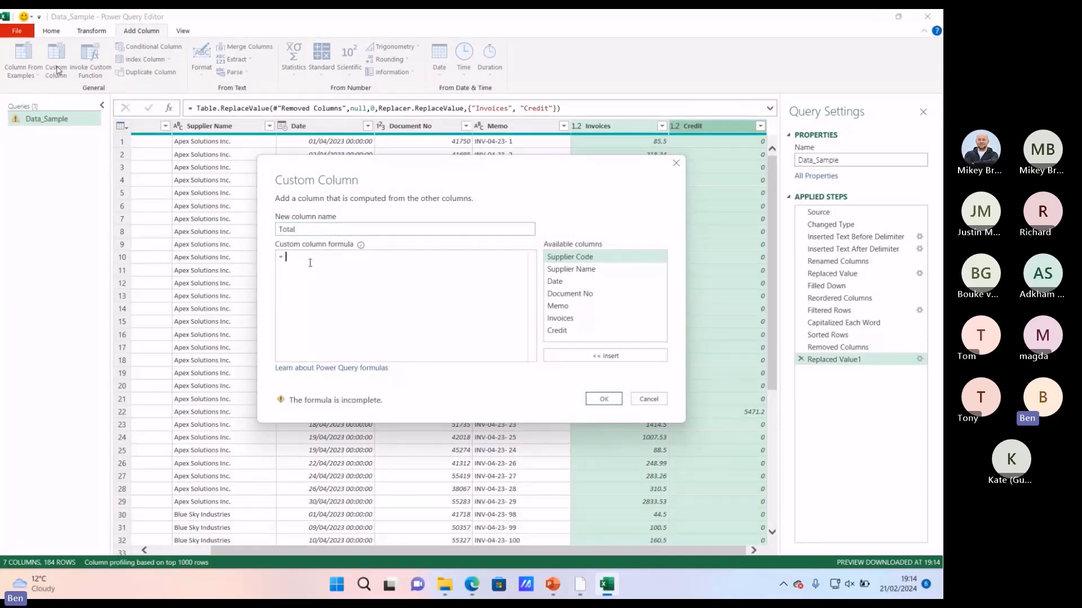
double_click(580, 321)
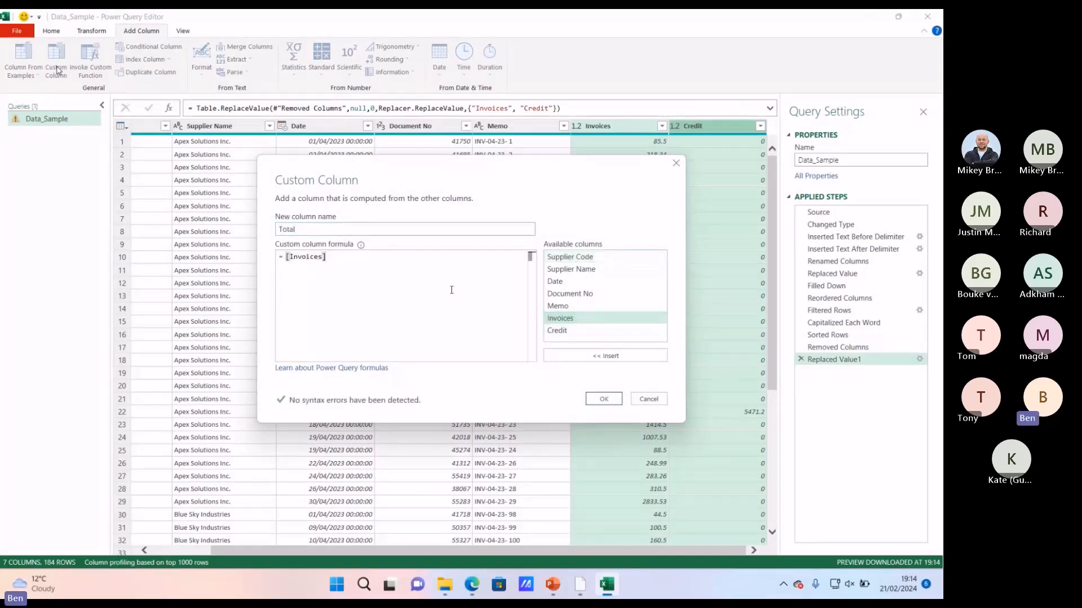
type("-")
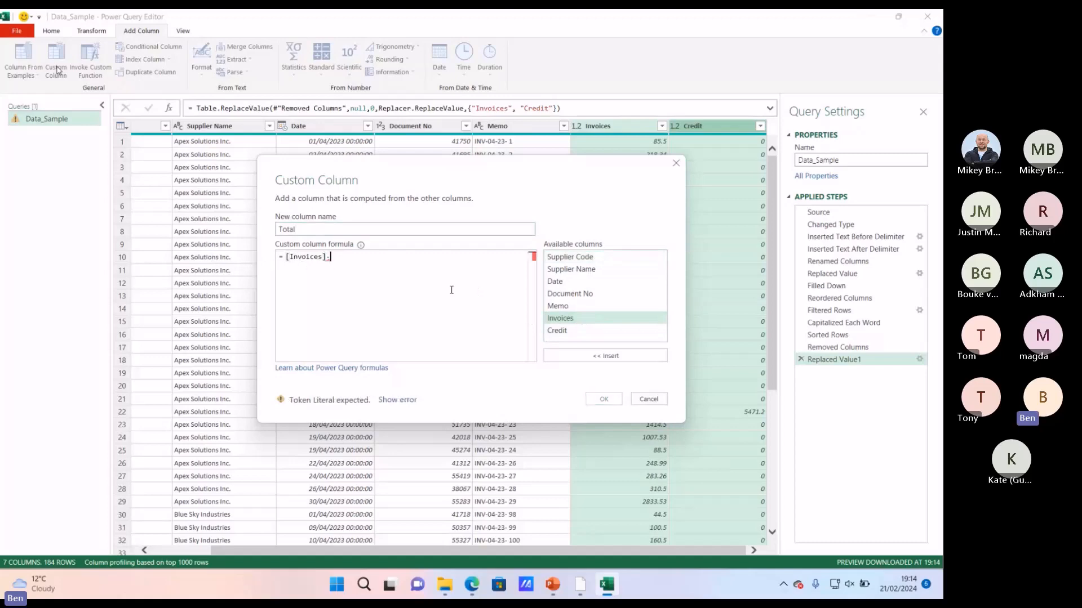
left_click(561, 332)
double_click(562, 331)
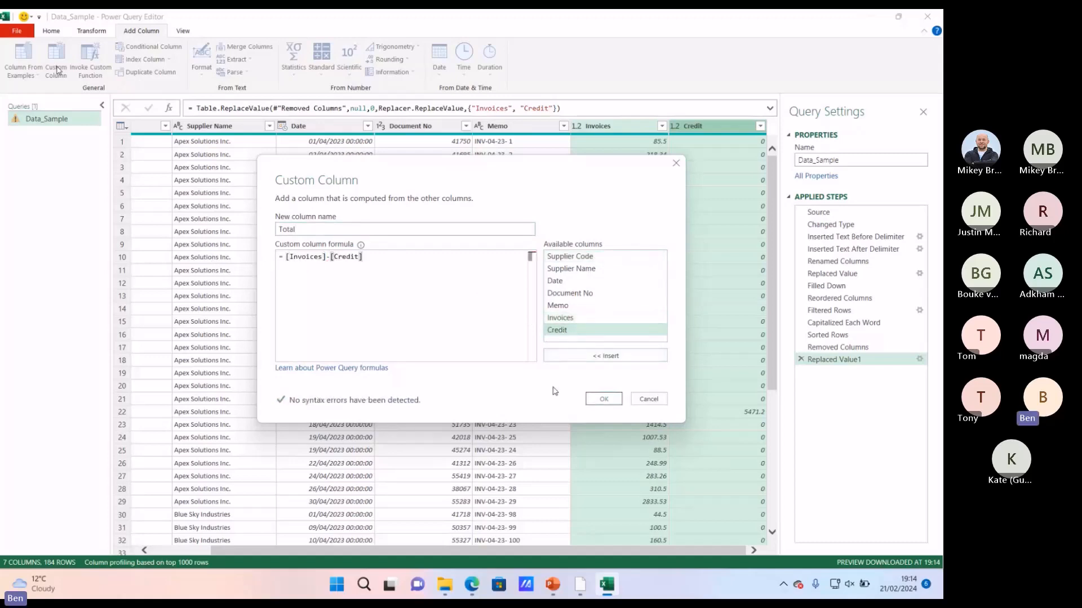
left_click(604, 400)
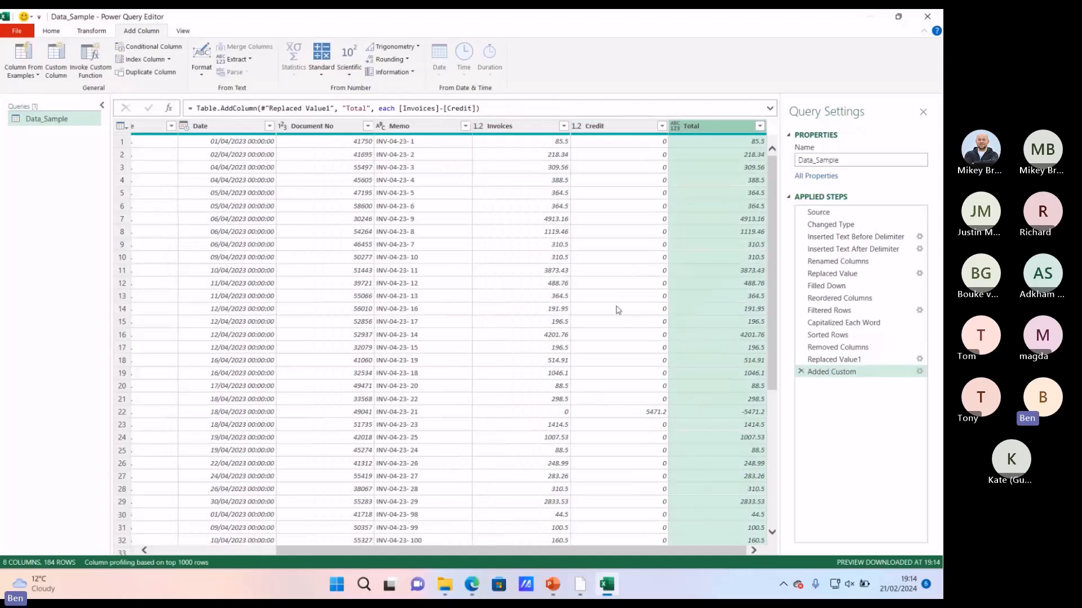
Step: Set the Total column's data type to Decimal Number and check the negative total in row 22
left_click(675, 127)
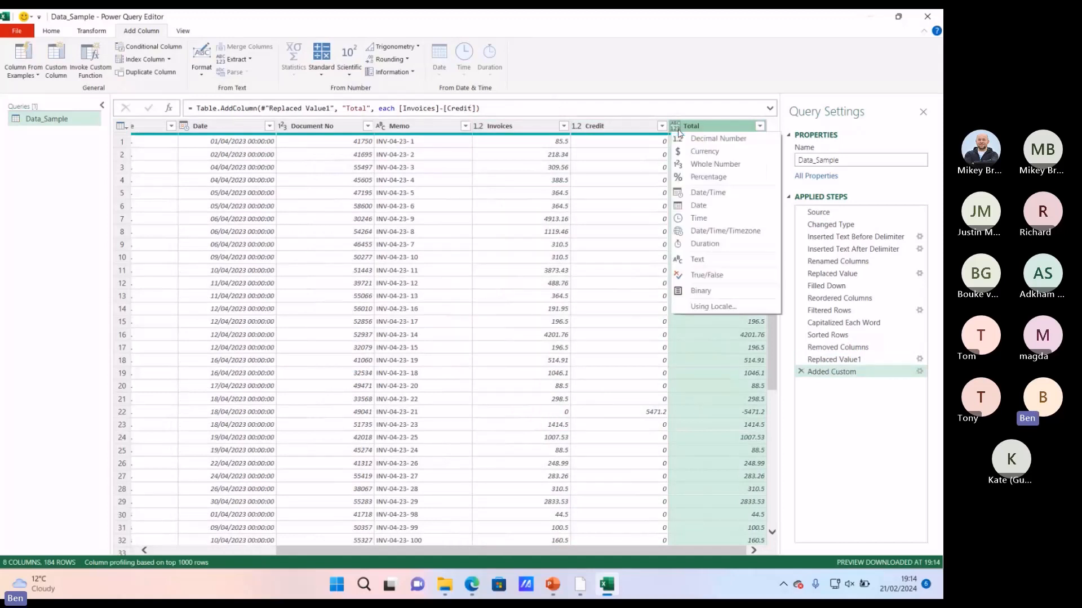
left_click(704, 142)
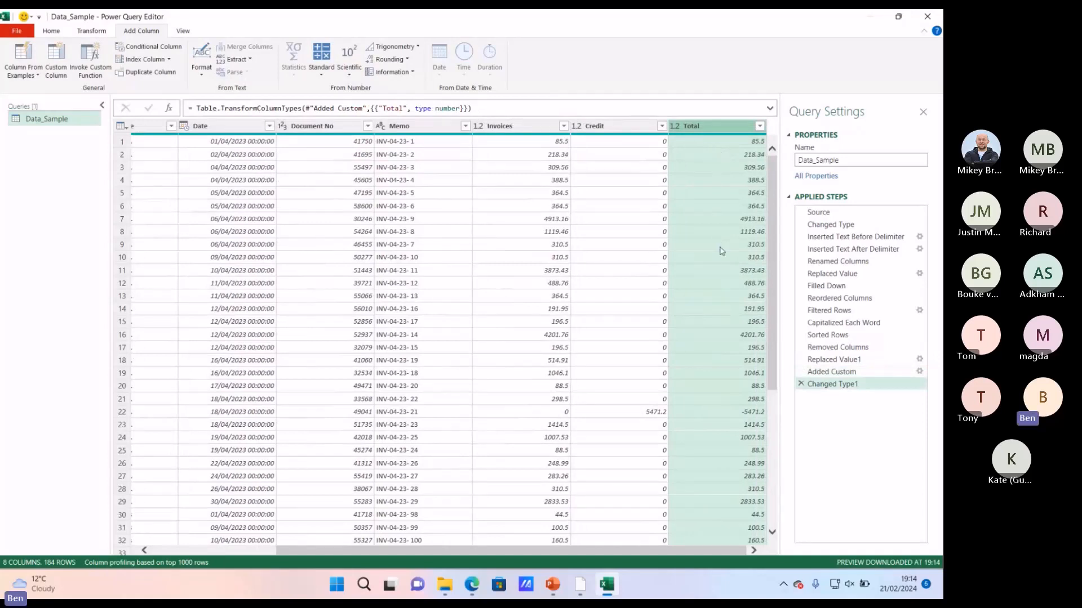
left_click(726, 417)
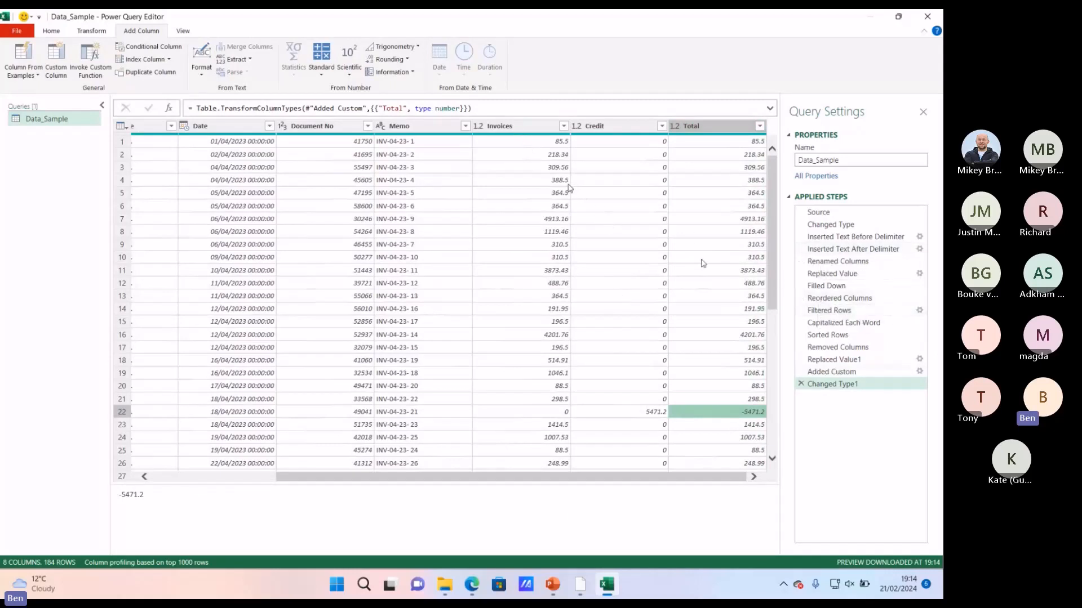
Step: Remove the Invoices and Credit columns from the table
left_click(531, 129)
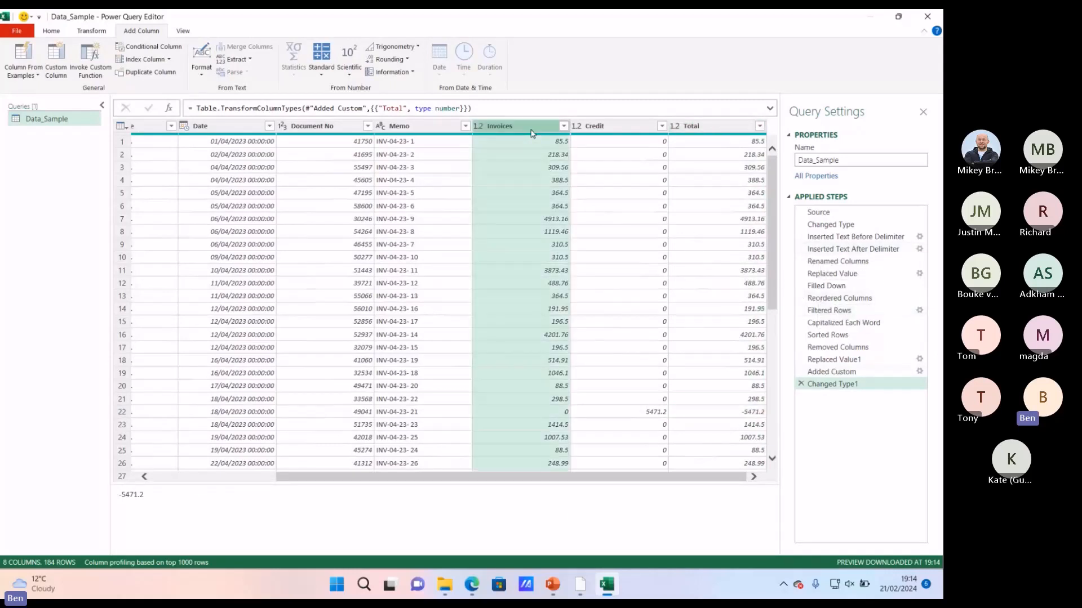
left_click(616, 128, "ctrl")
right_click(616, 128)
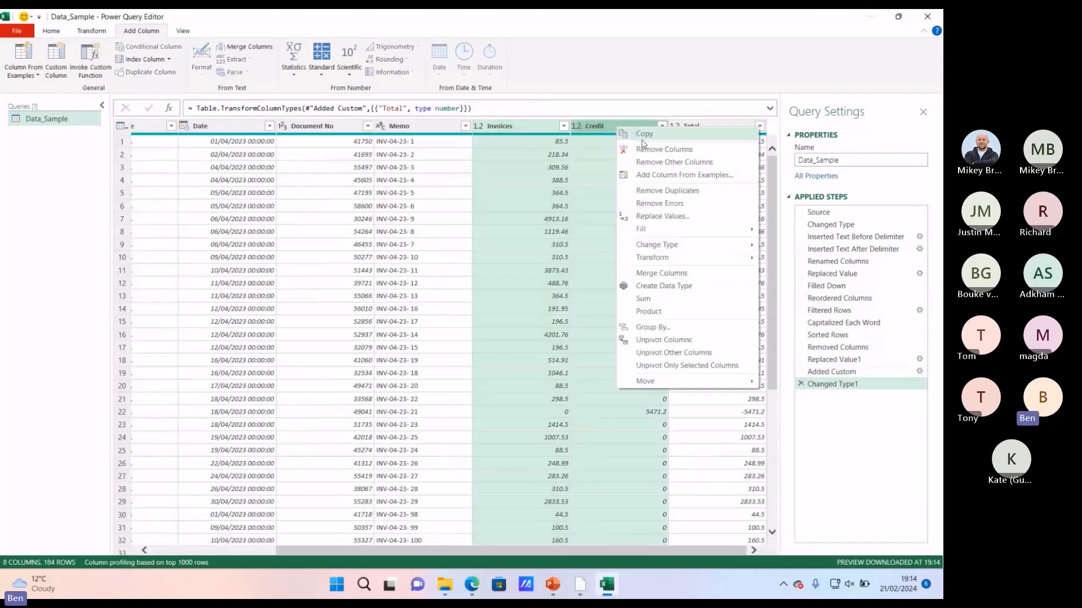
left_click(649, 150)
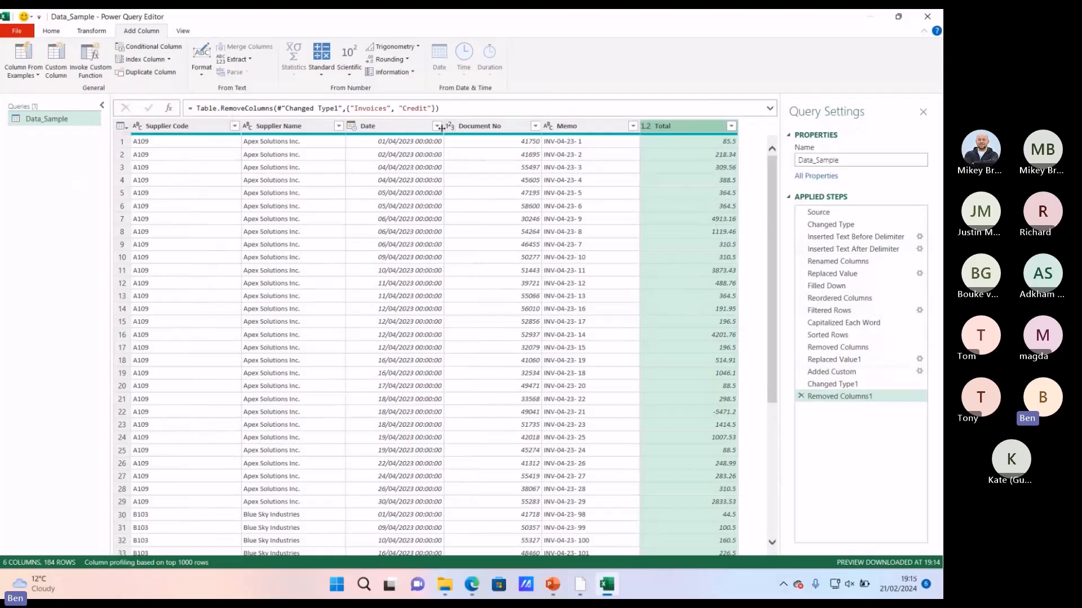
Step: Add a conditional column named Type that returns Invoice when Total is greater than 0 and Credit Note otherwise
left_click(158, 47)
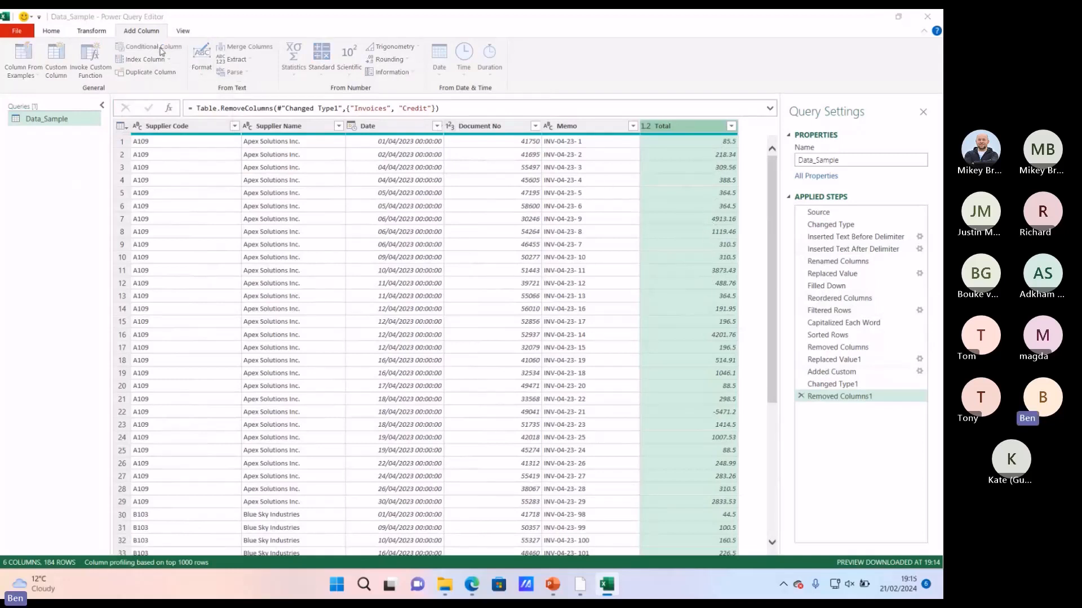
left_click_drag(241, 243, 182, 245)
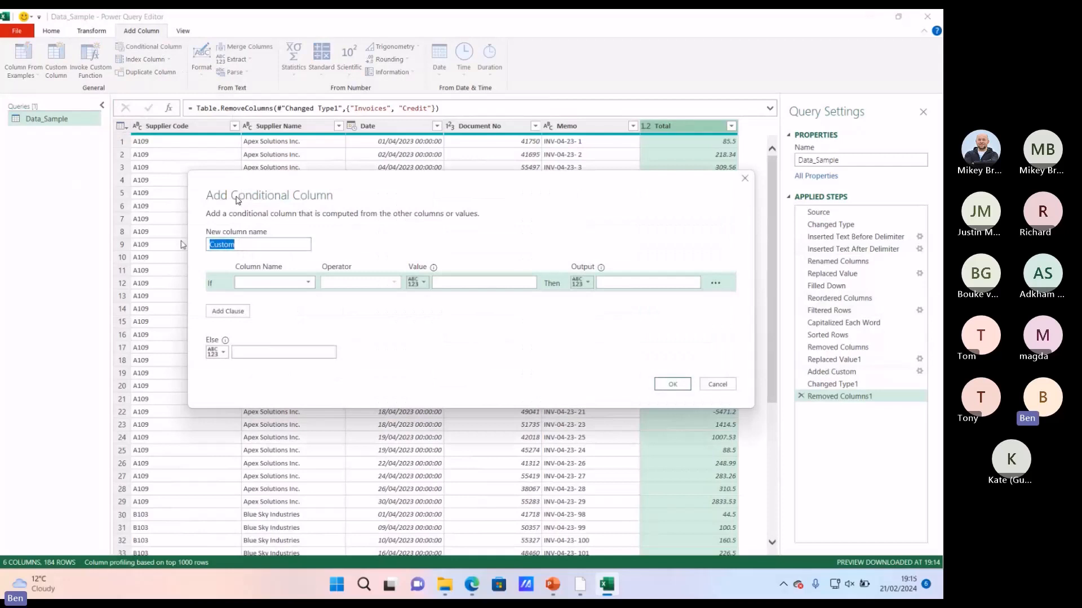
type("Type")
left_click(309, 289)
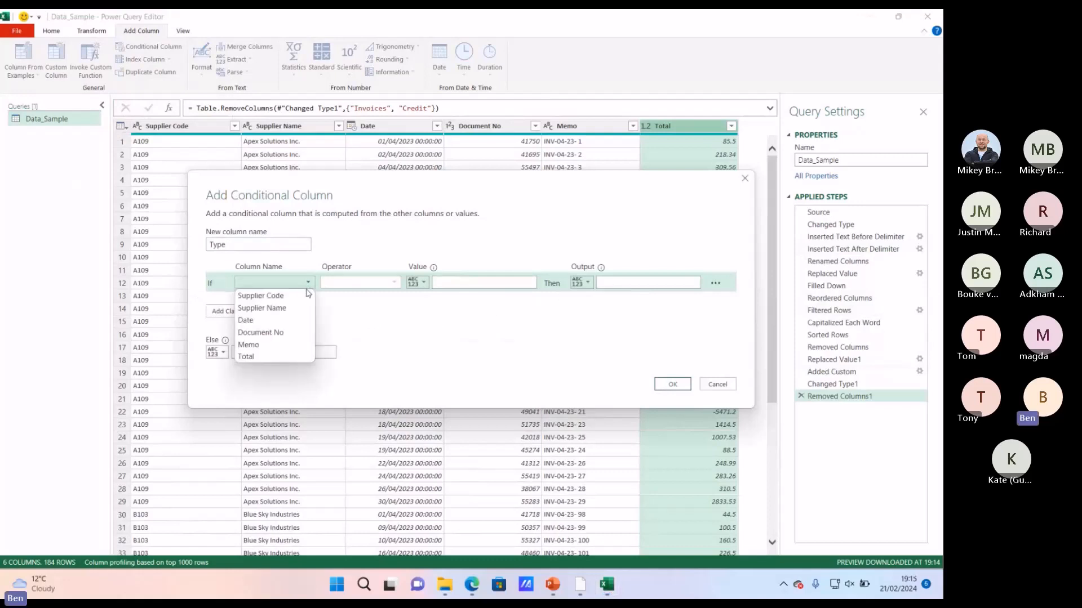
left_click(270, 355)
left_click(369, 286)
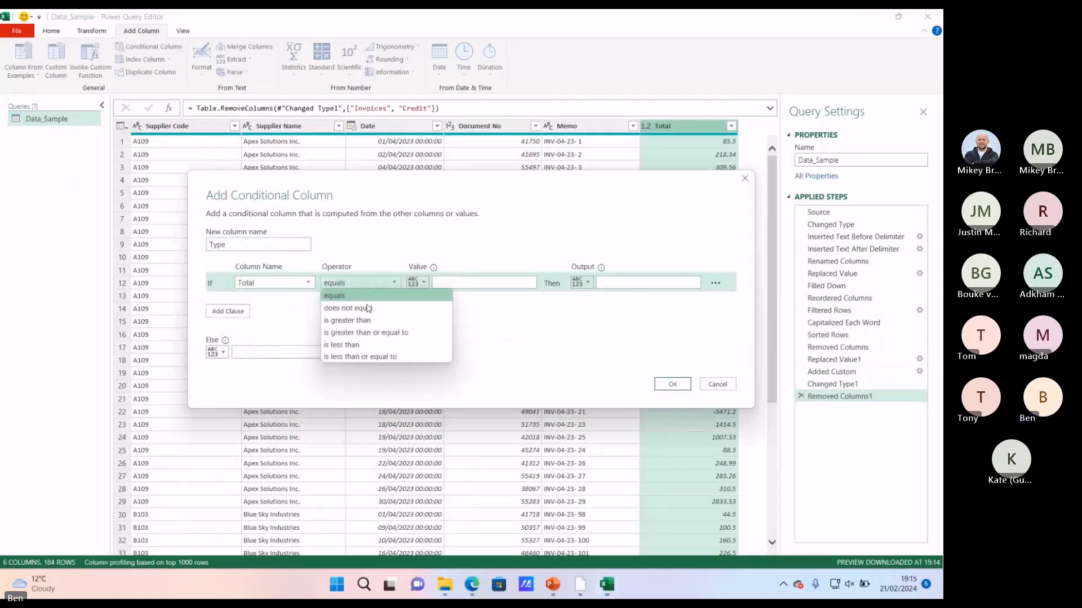
left_click(377, 321)
left_click(455, 285)
type("0")
left_click(612, 283)
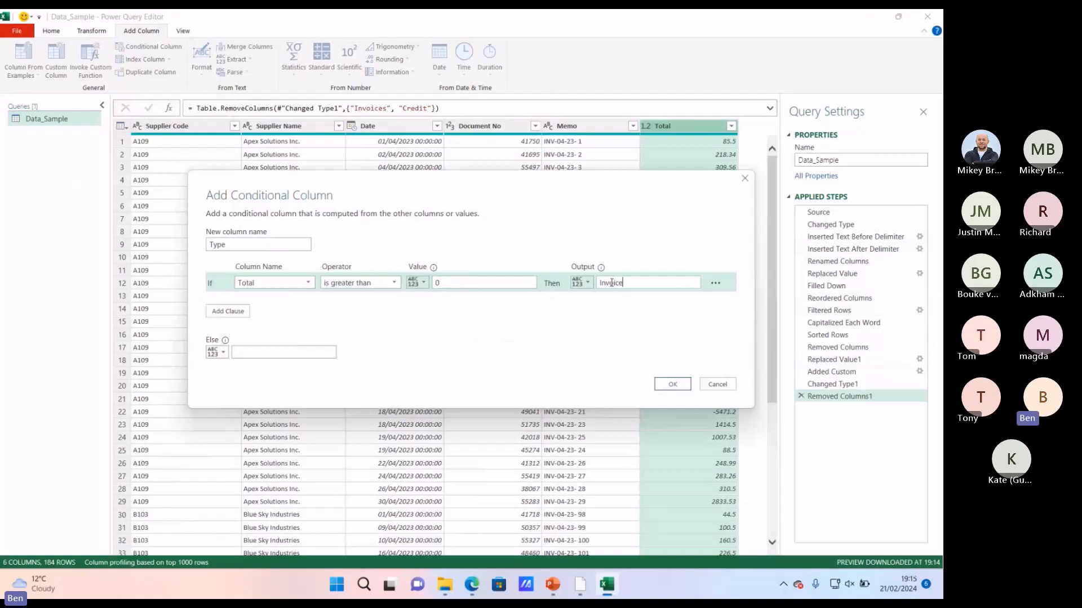
left_click(319, 351)
type("Credit Note")
left_click(675, 385)
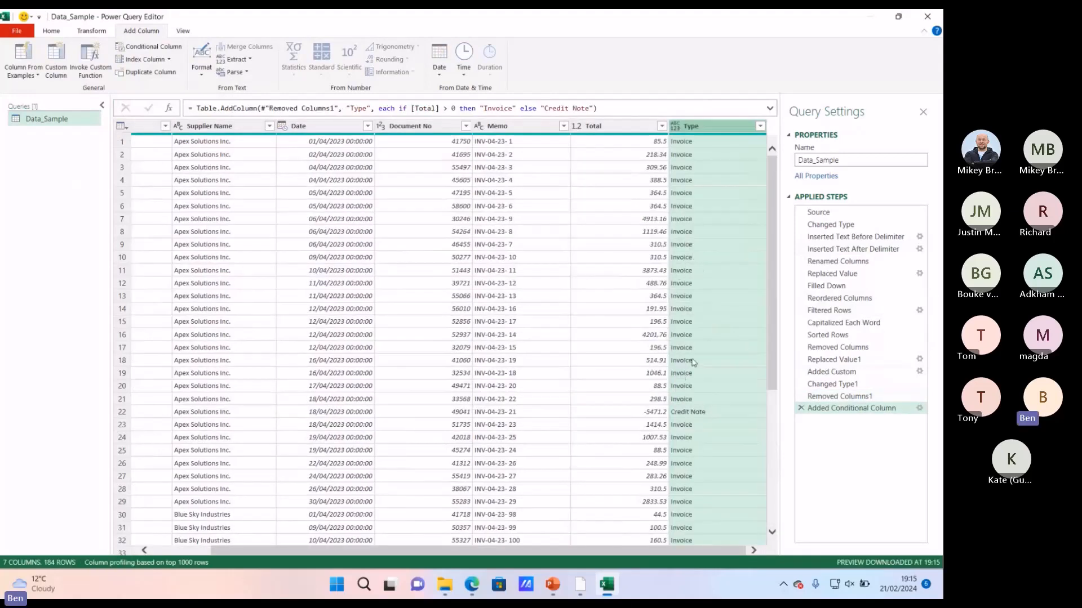
Step: Set the data type of the Type column to Text and that of the Date column to Date
left_click(675, 126)
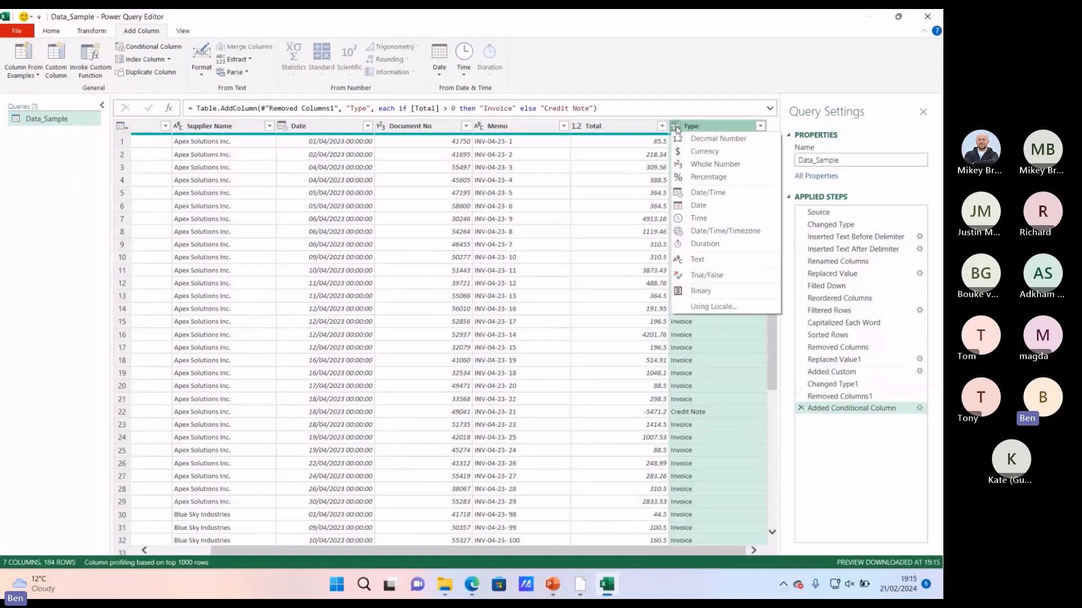
left_click(704, 260)
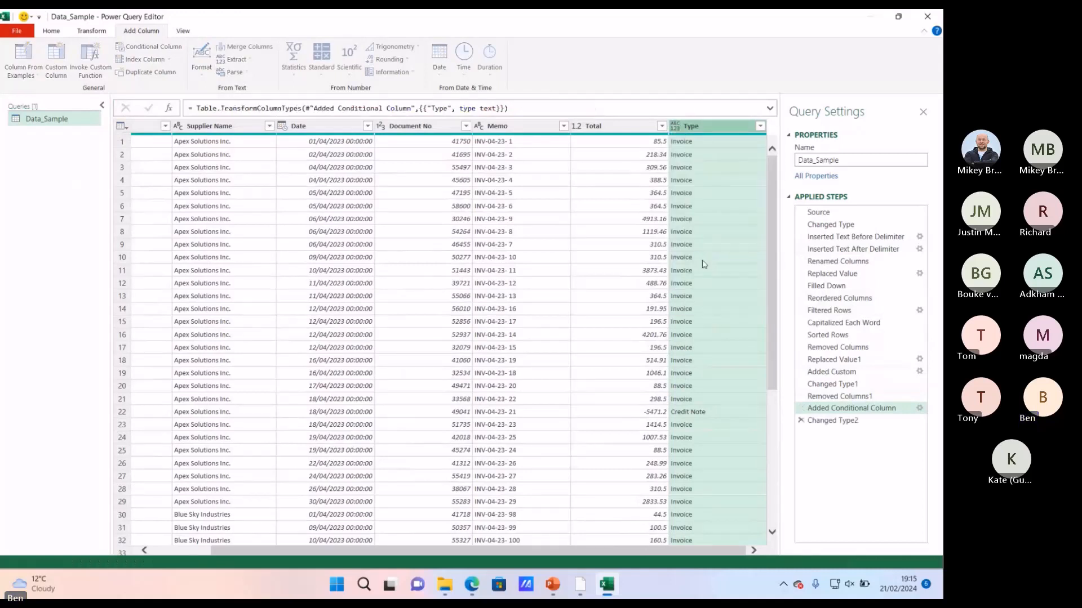
left_click_drag(552, 552, 407, 569)
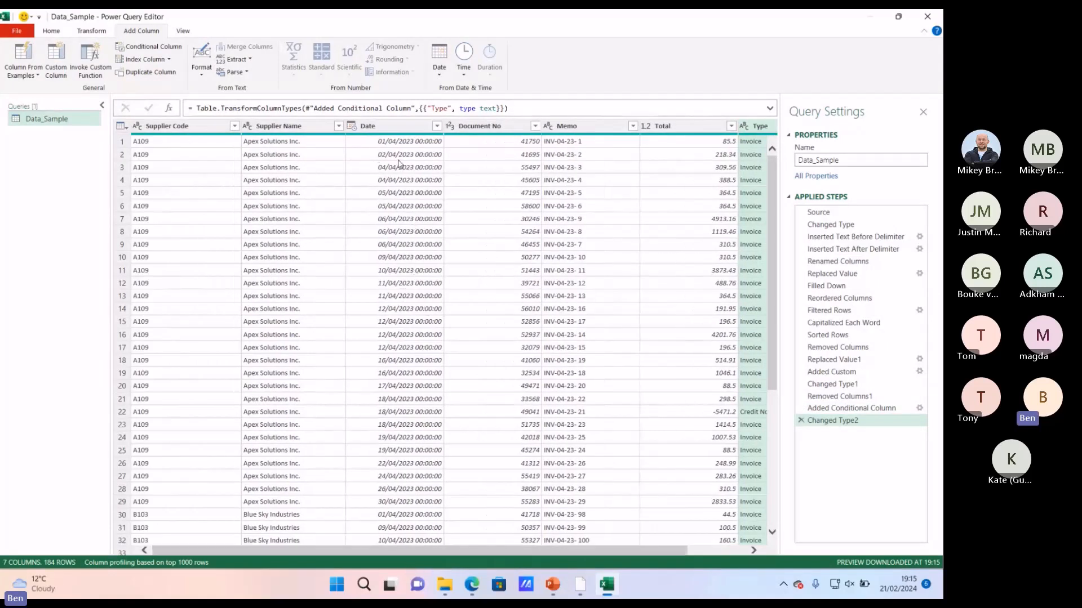
left_click(352, 127)
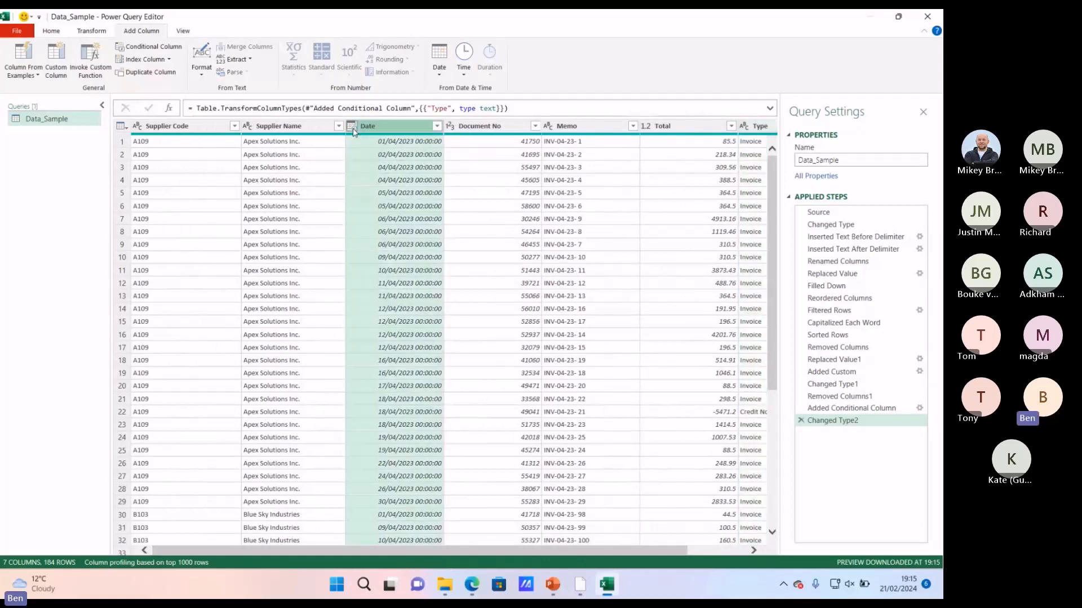
left_click(377, 206)
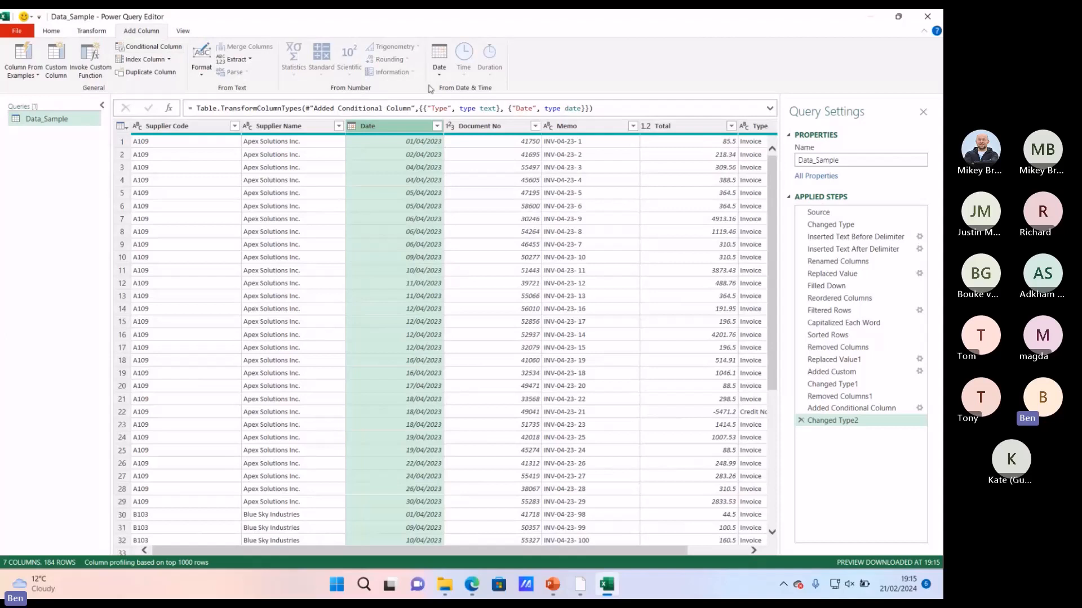
Step: Add a column with the name of the month taken from the Date column
left_click(439, 62)
mouse_move(482, 144)
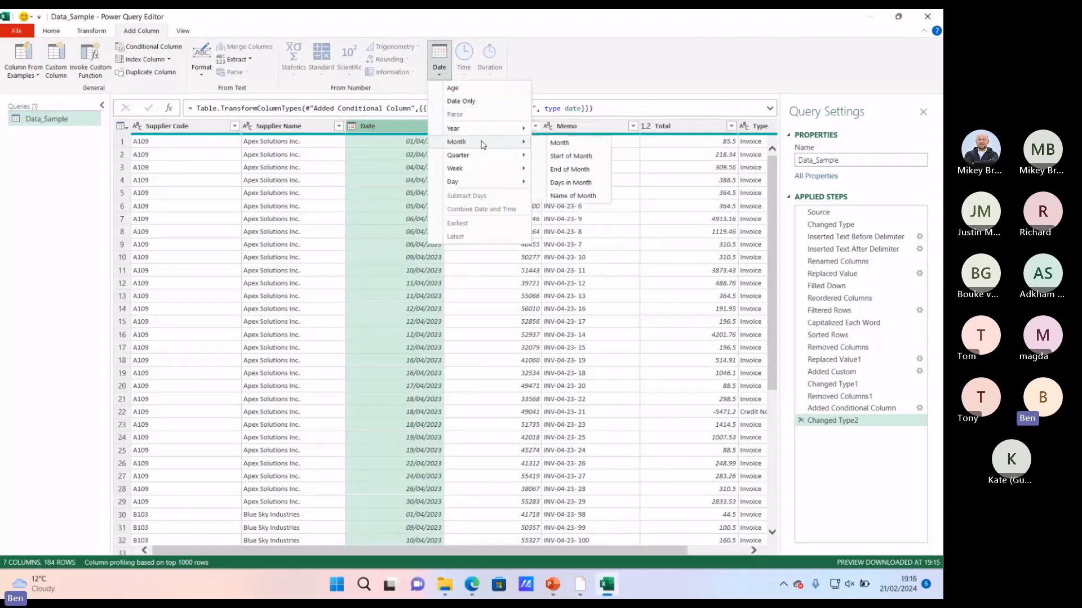
left_click(566, 196)
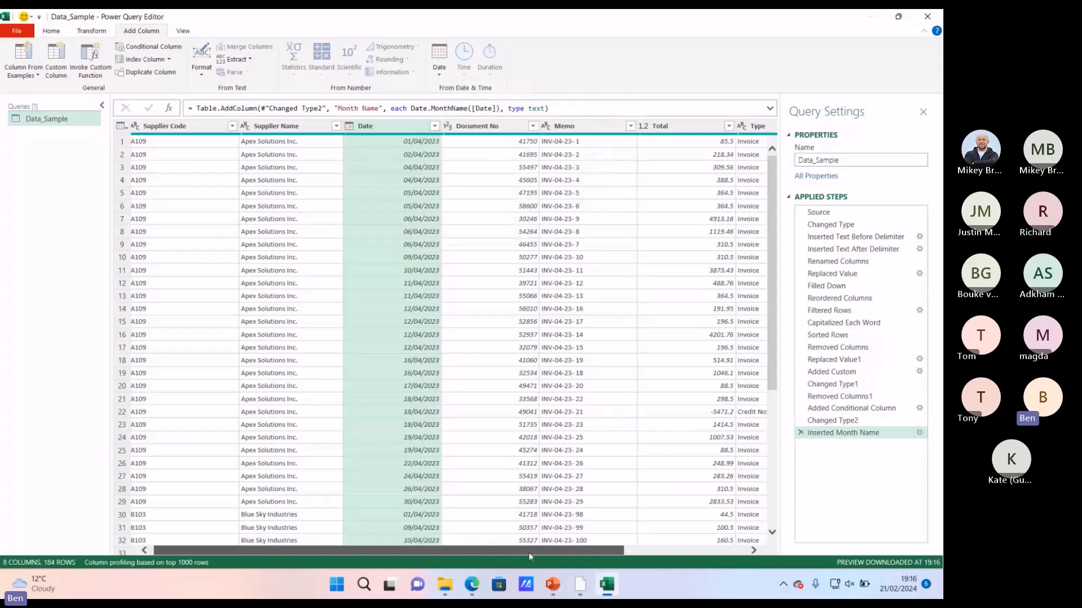
left_click_drag(492, 551, 735, 557)
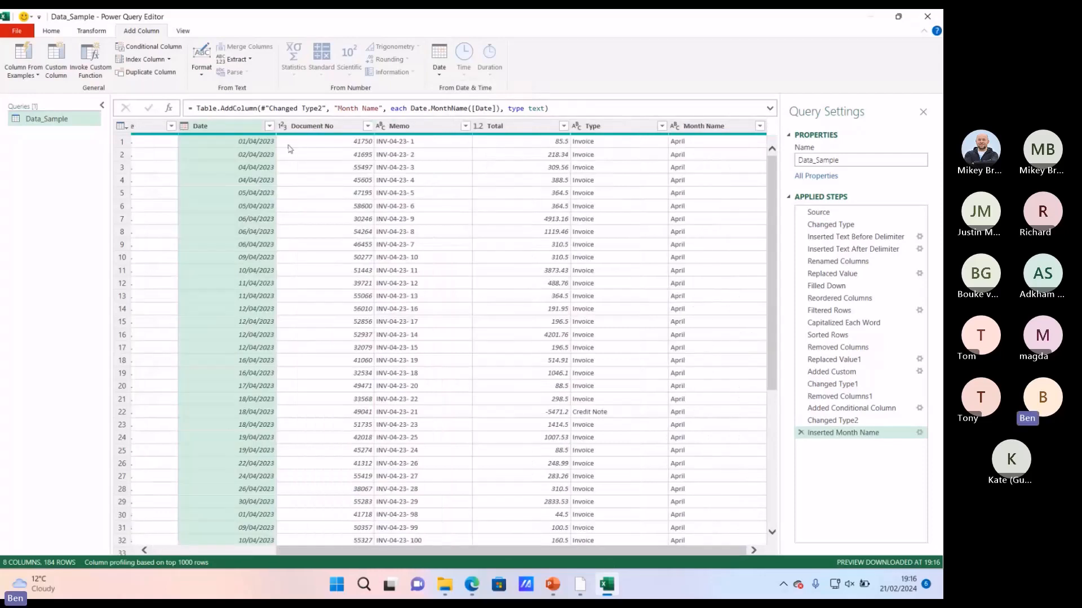
Step: Add a column with the year taken from the Date column
left_click(438, 59)
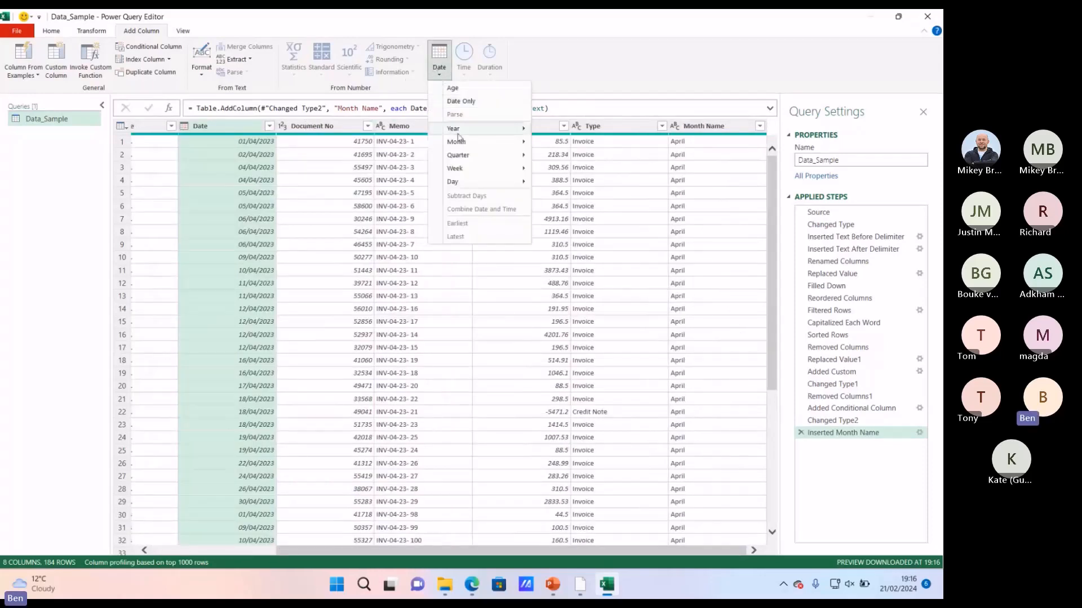
mouse_move(470, 134)
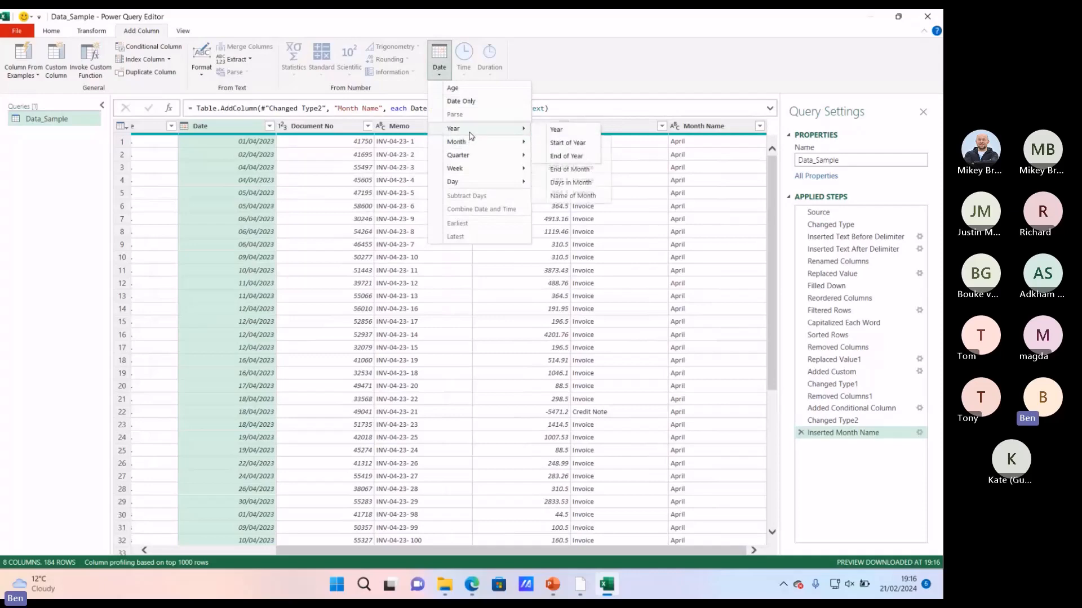
left_click(569, 134)
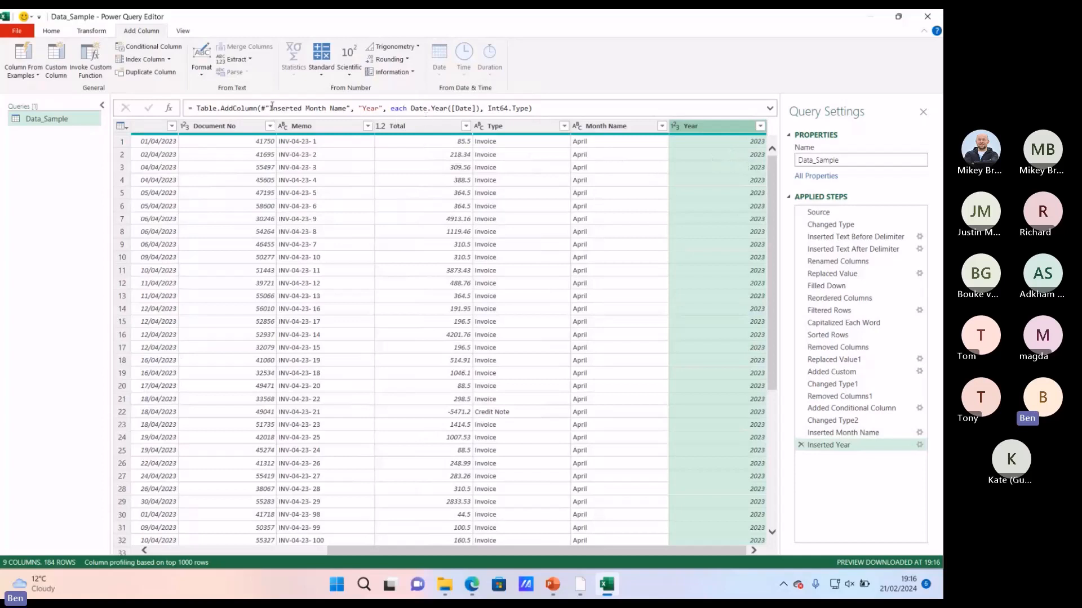
Step: Transform the Year column in place to keep only its last 2 characters
left_click(239, 62)
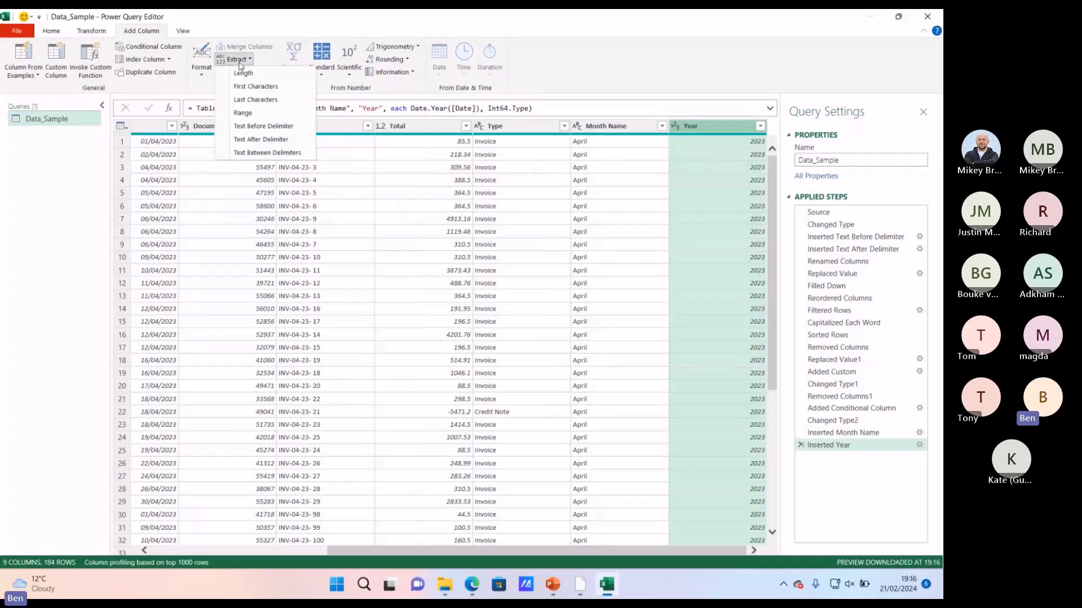
left_click(52, 30)
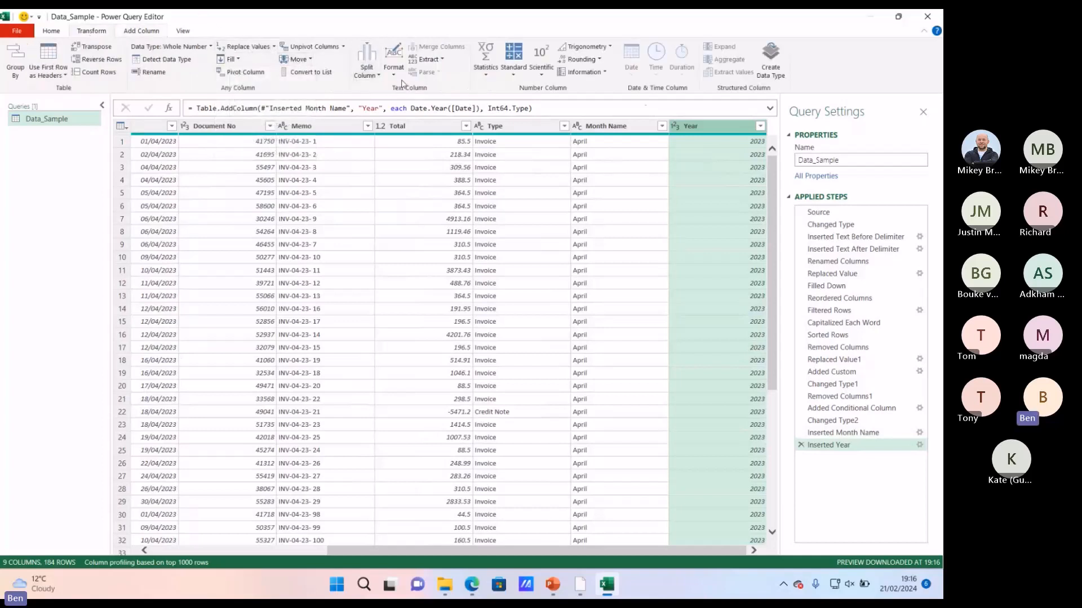
left_click(427, 59)
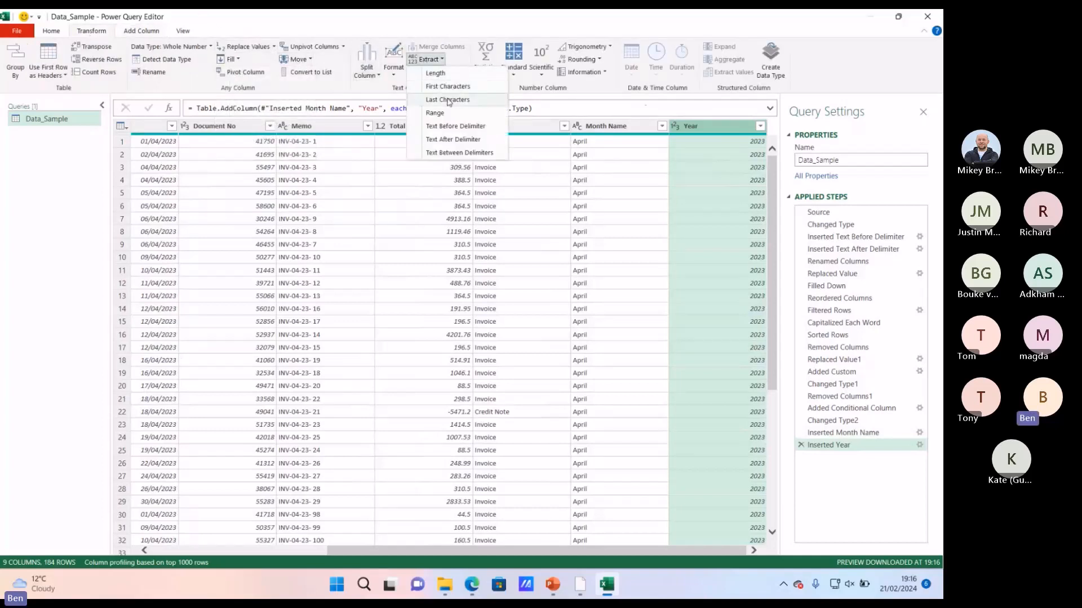
left_click(448, 99)
type("2")
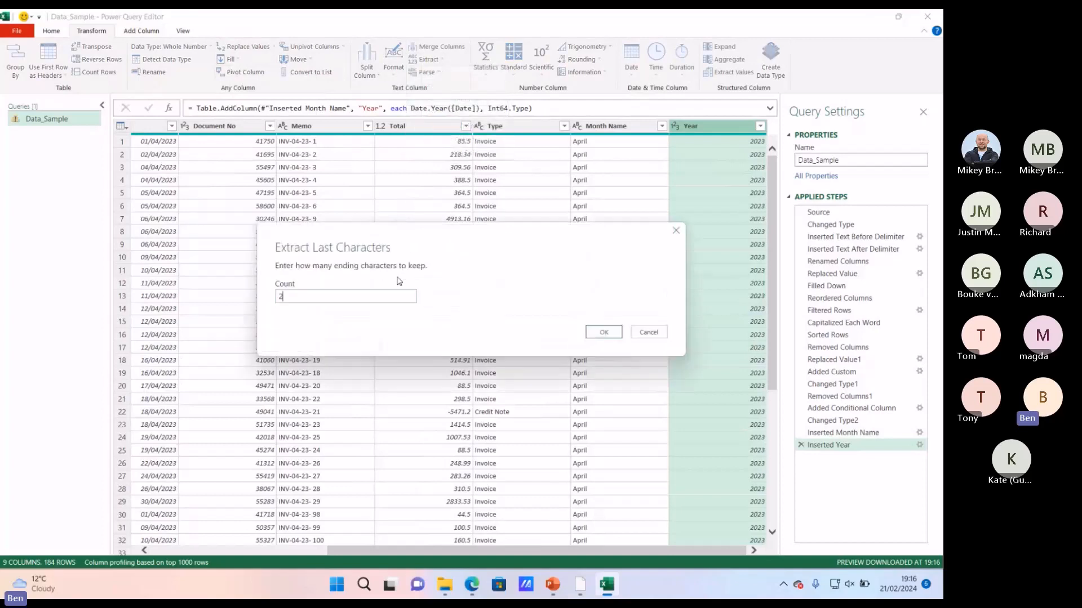
left_click(601, 334)
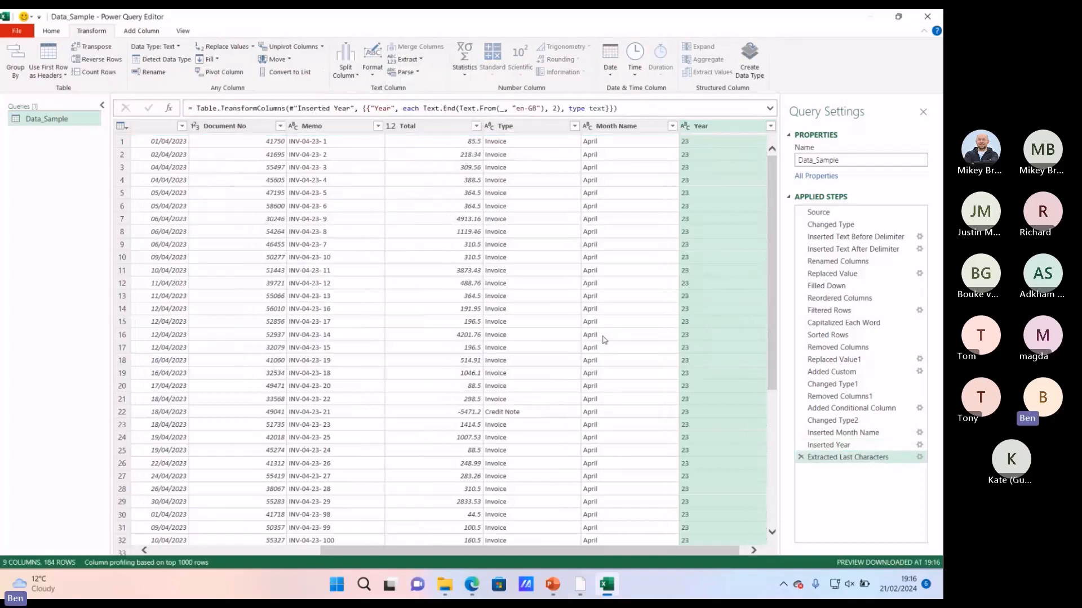
Step: Merge the Month Name and Year columns, in that order, using the custom separator " - " (hyphen with a space on each side)
left_click(613, 125)
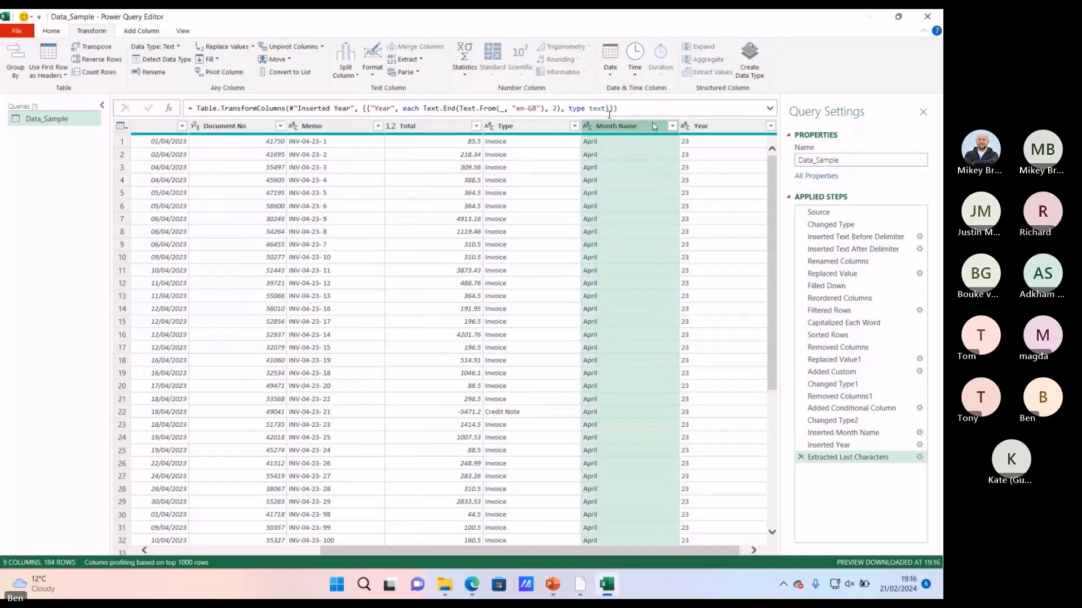
left_click(702, 127, "ctrl")
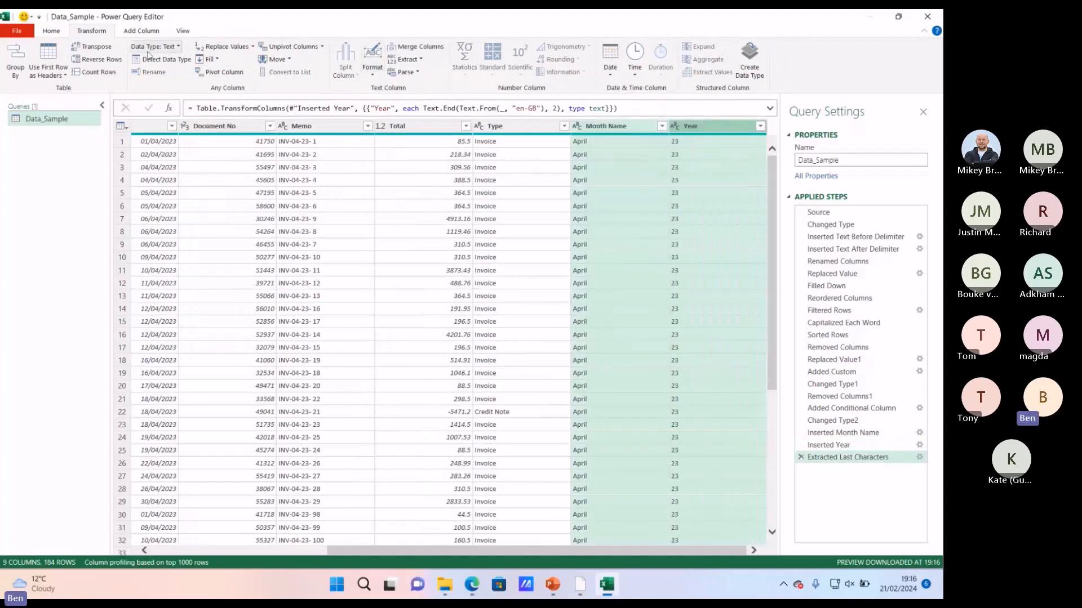
left_click(417, 46)
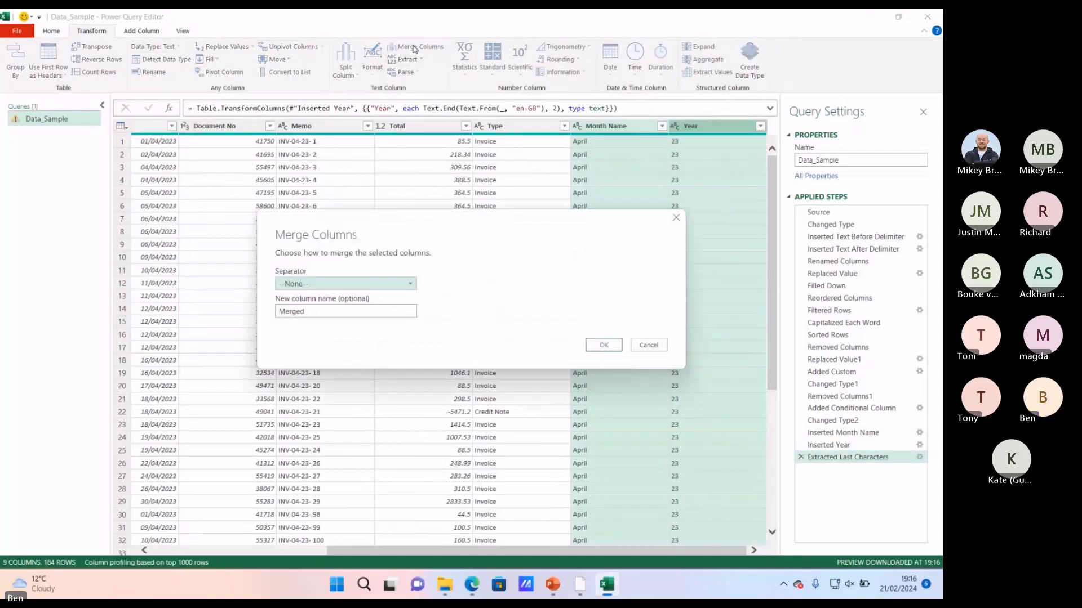
left_click(334, 283)
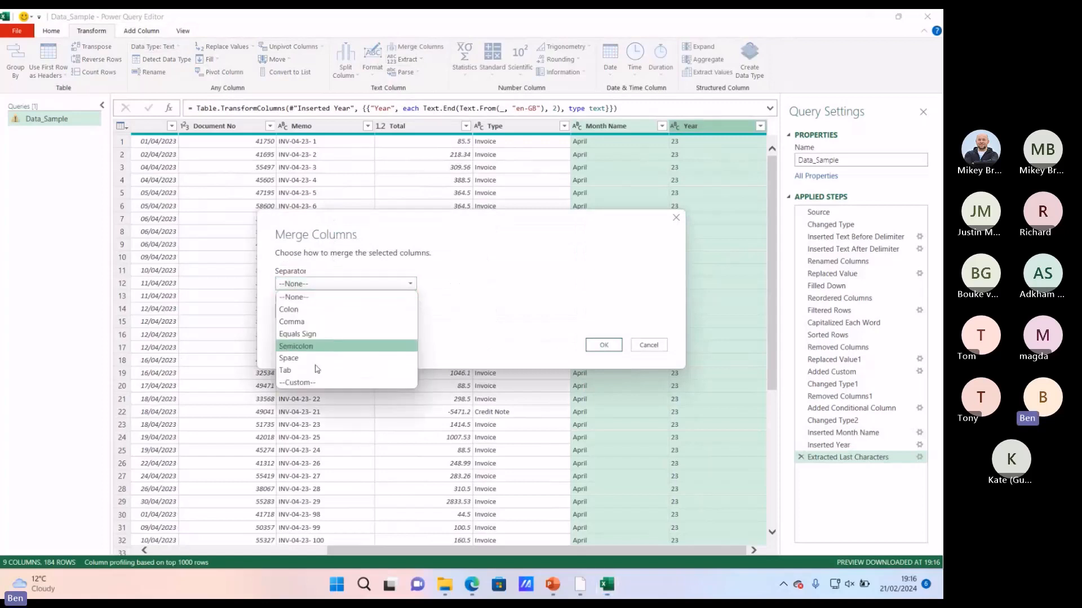
left_click(310, 381)
left_click(318, 301)
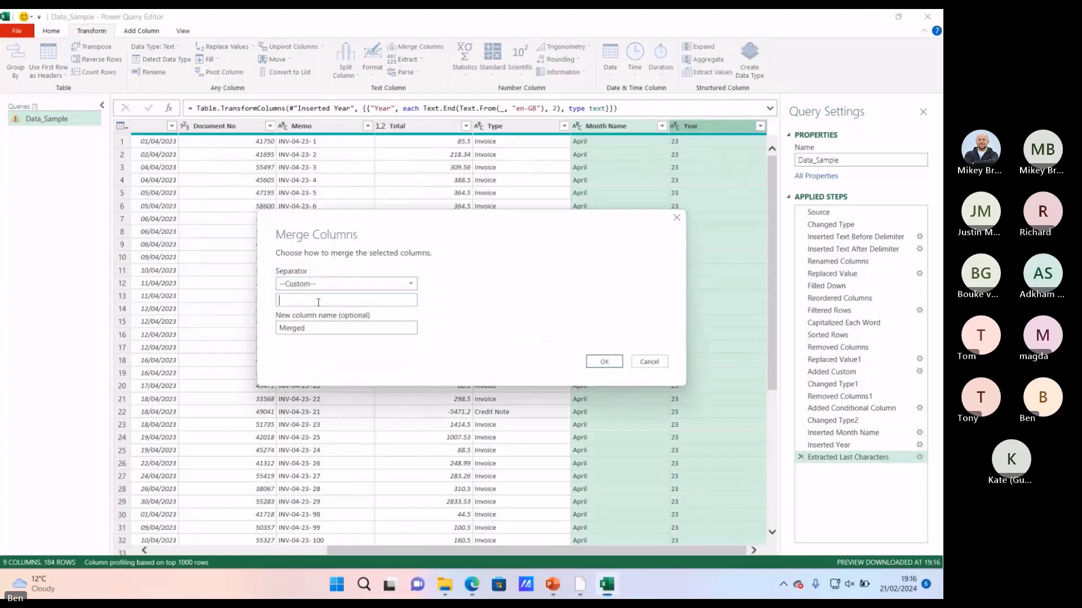
type("-")
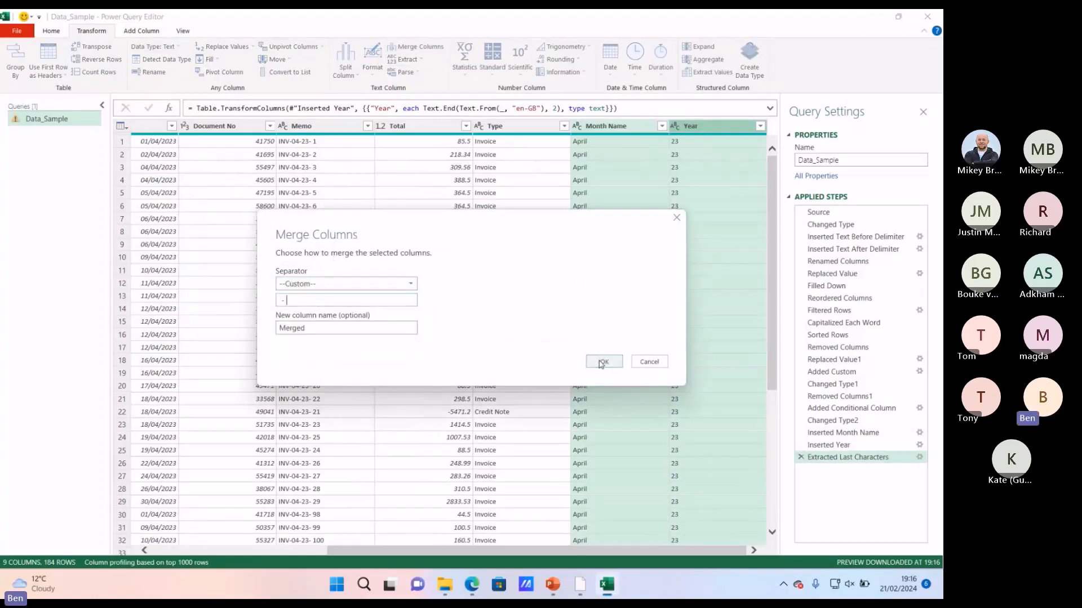
left_click(604, 362)
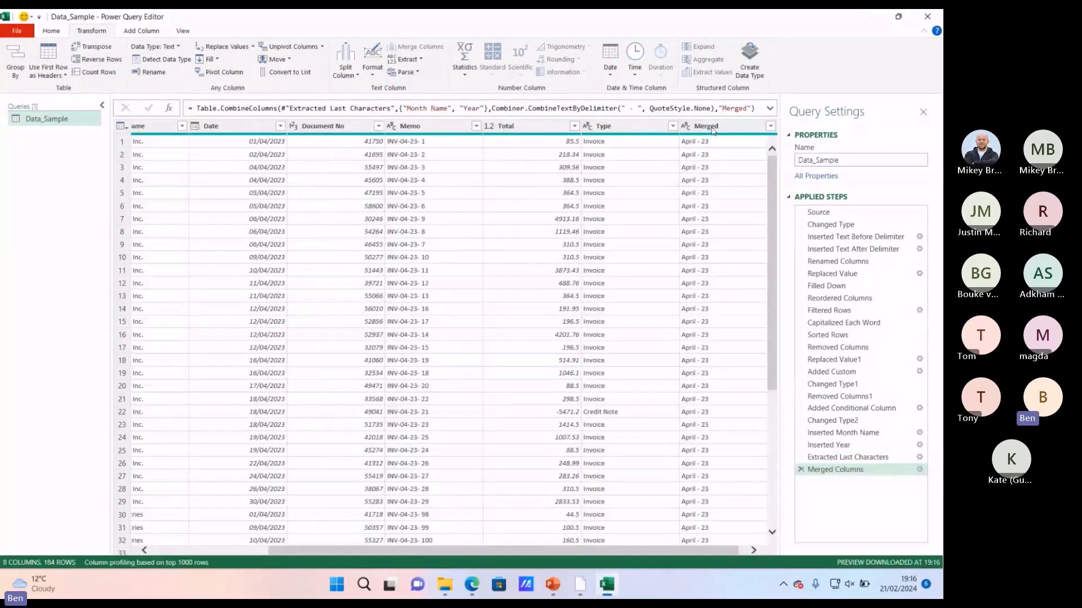
Step: Rename the merged column as Month and place it directly after the Date column
double_click(712, 126)
type("Mon")
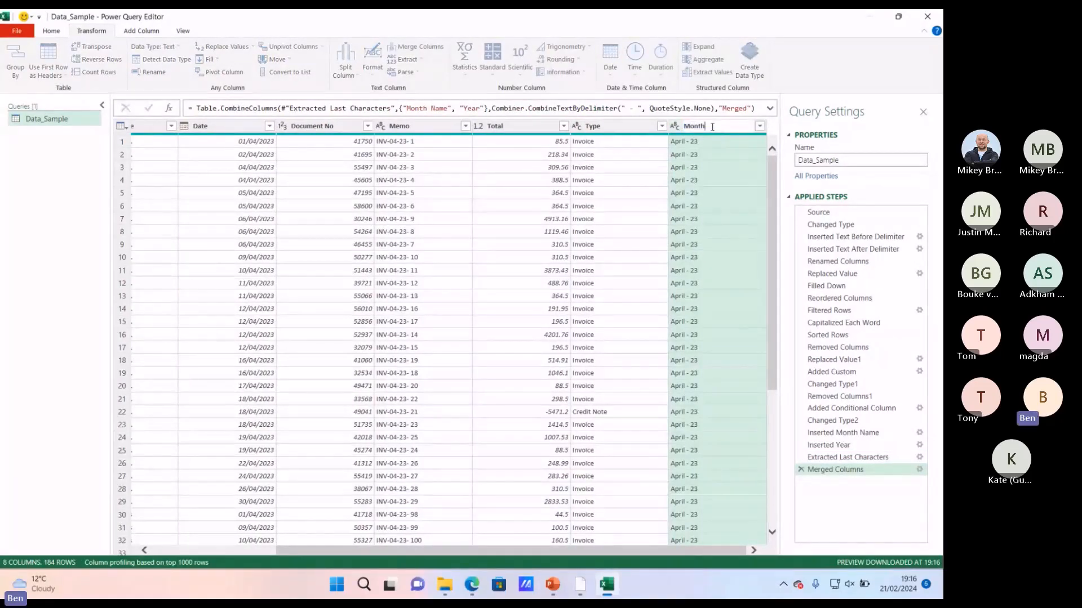
type("th")
key("Return")
left_click_drag(712, 130, 304, 128)
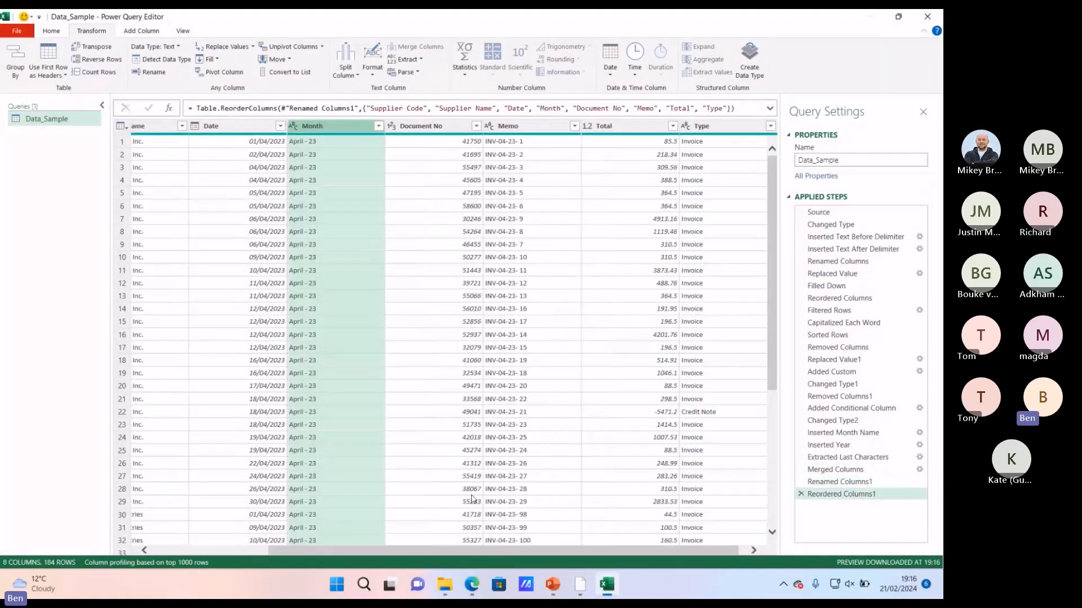
Step: Close the query editor and load the cleaned data as a table into a new worksheet
scroll(283, 479, "left", 3)
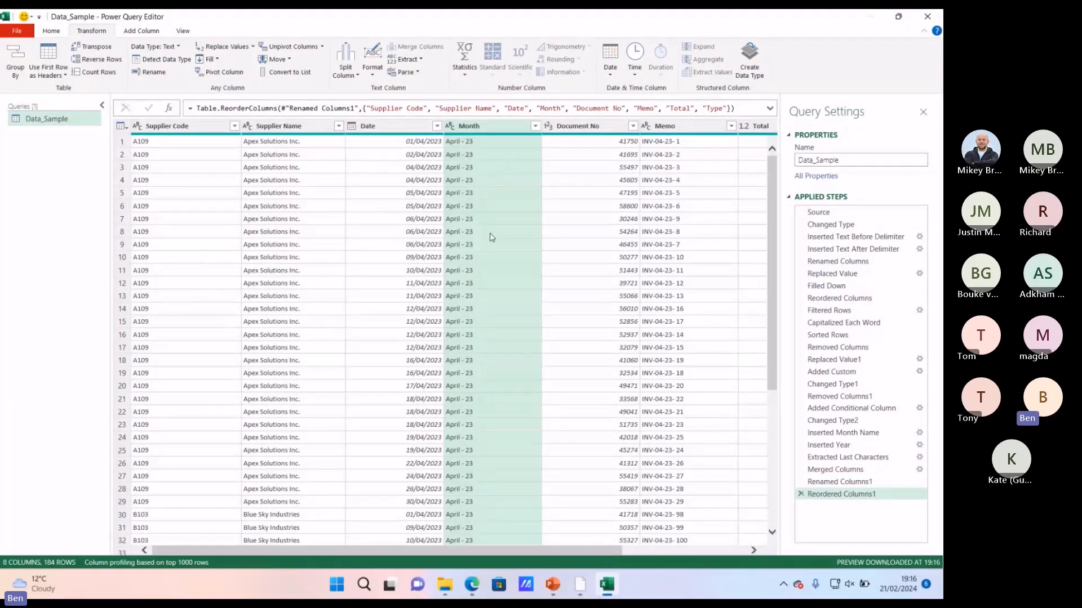
left_click_drag(511, 549, 635, 550)
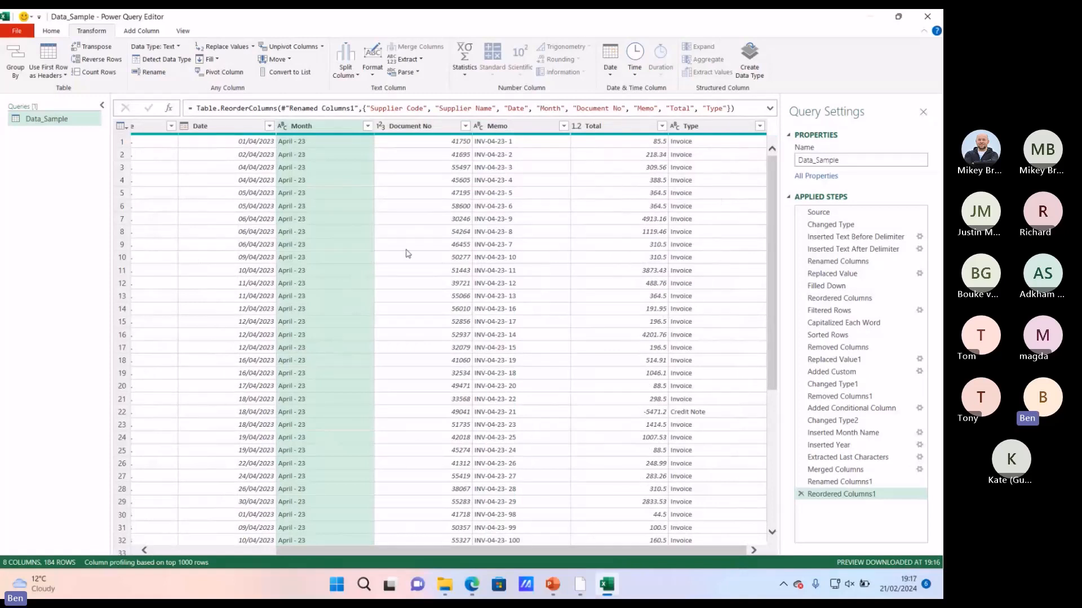
left_click(186, 551)
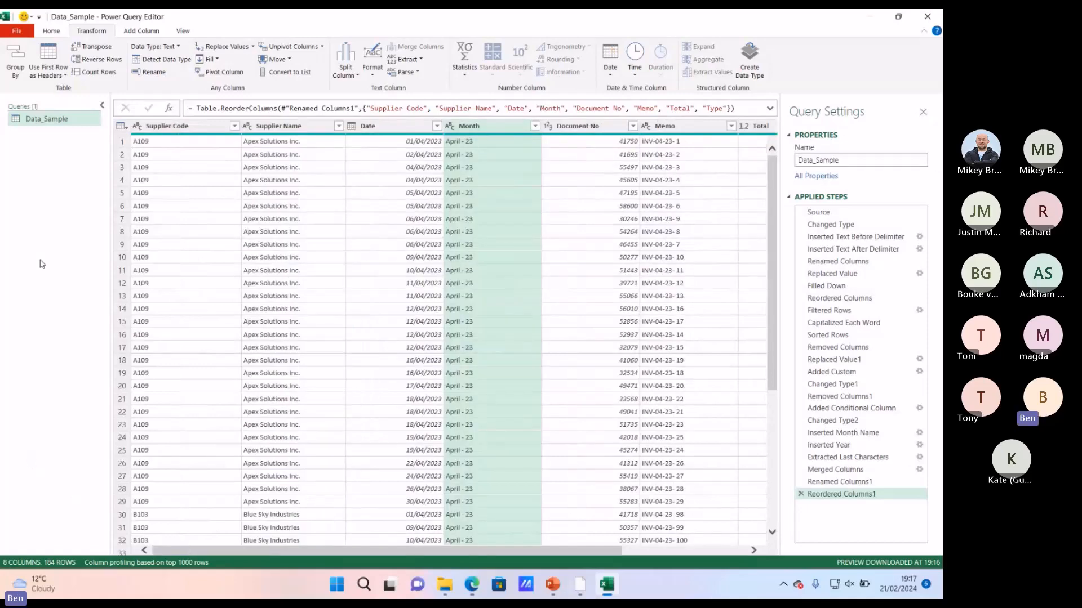
left_click(25, 38)
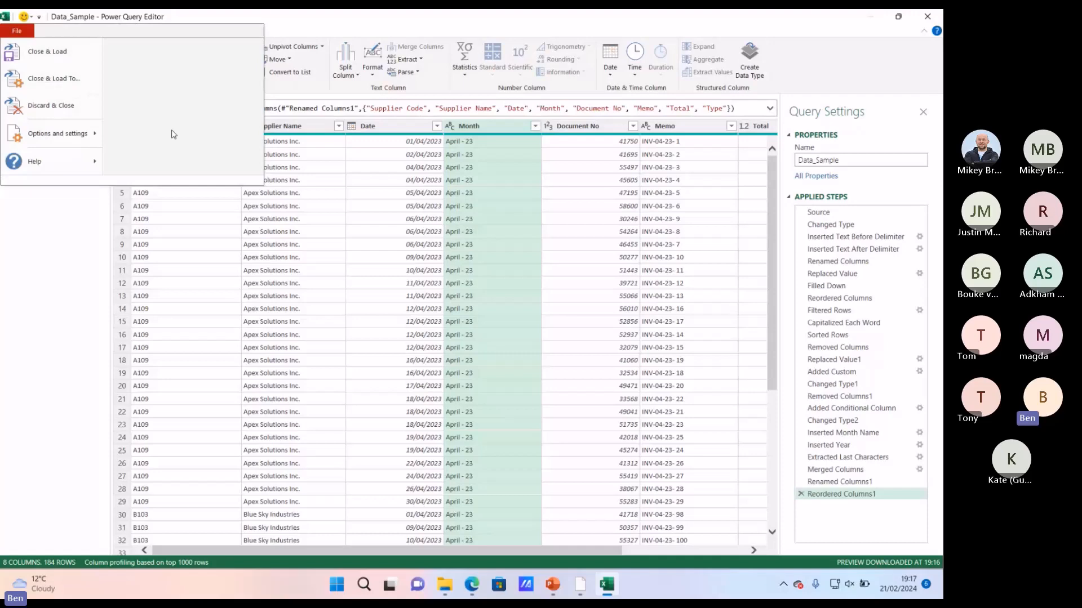
left_click(78, 82)
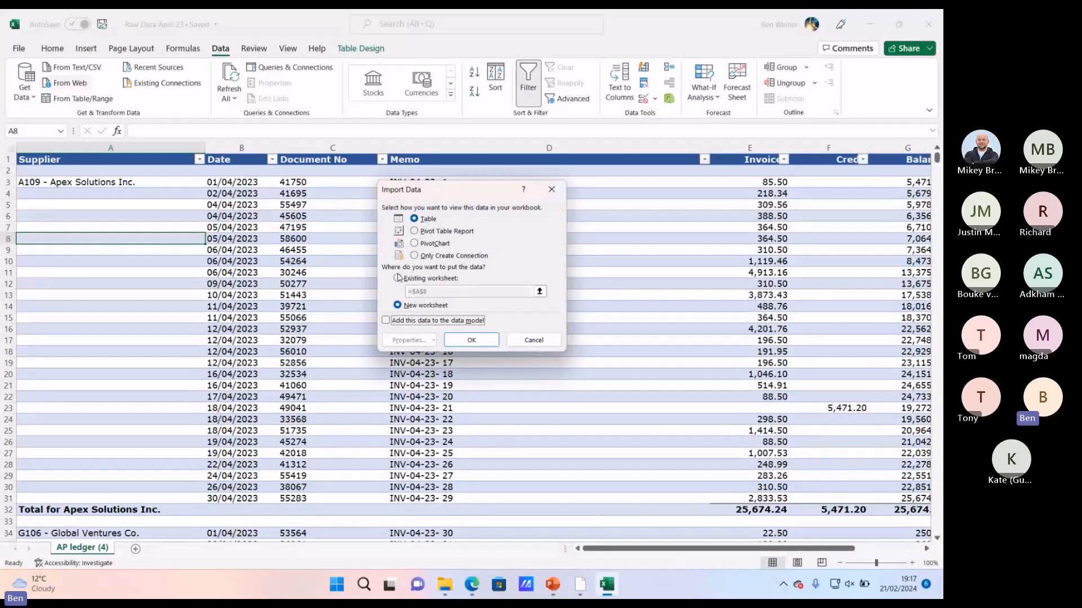
left_click(471, 340)
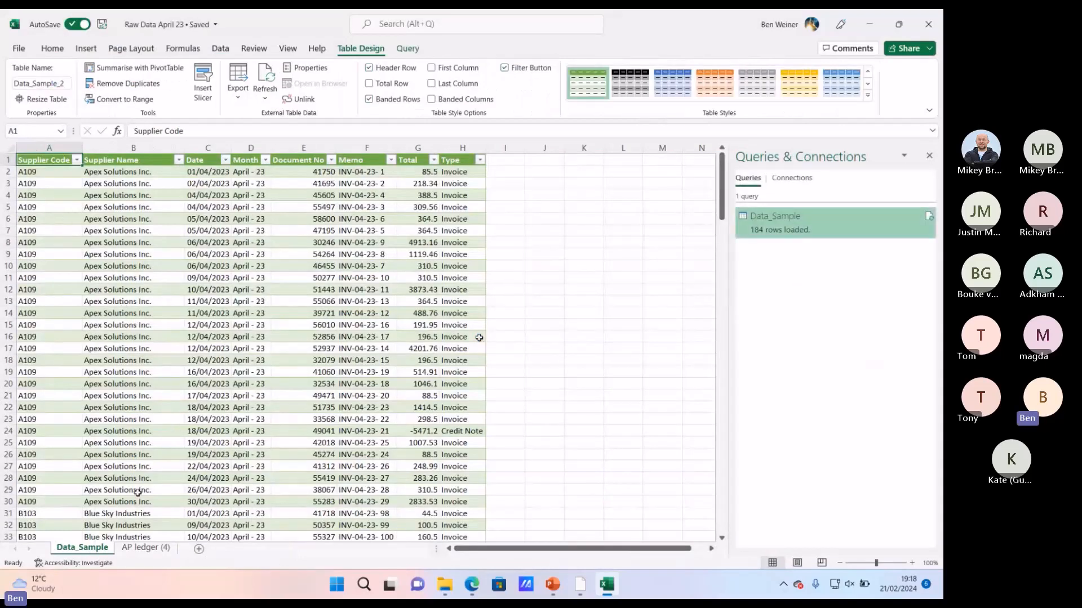
Step: Compare the loaded table on the Data_Sample sheet with the raw data on the AP ledger (4) sheet
left_click_drag(51, 320, 345, 468)
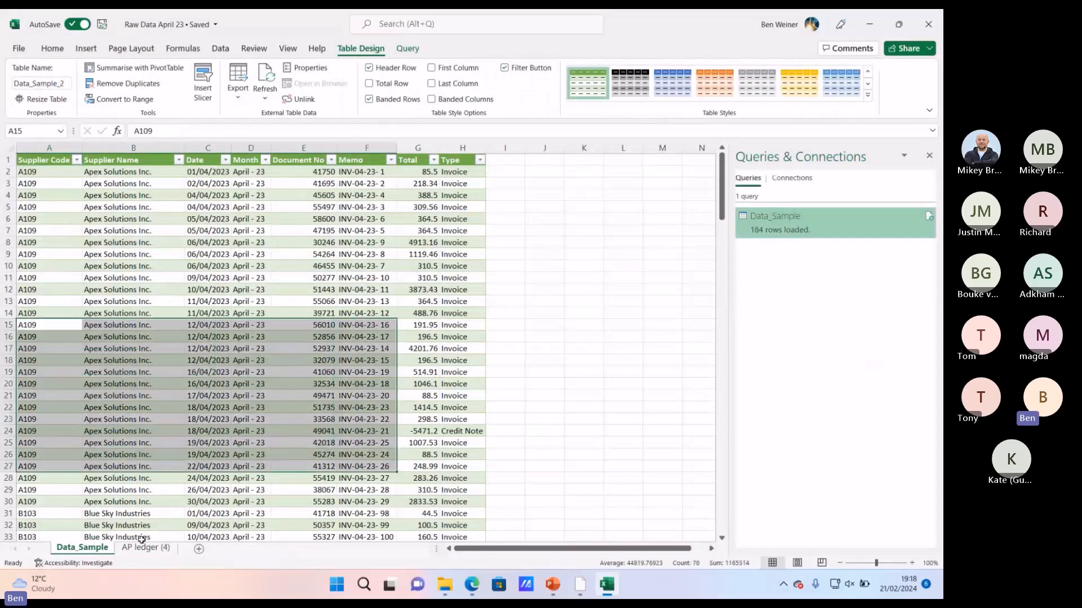
left_click(146, 548)
left_click(169, 311)
left_click(169, 351)
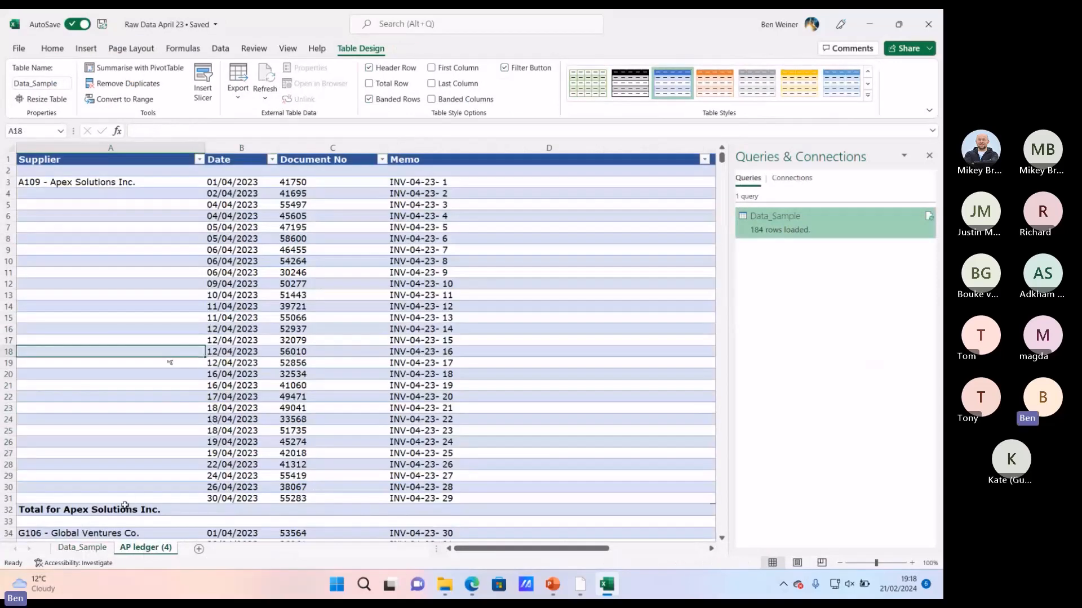
left_click(81, 548)
left_click(169, 335)
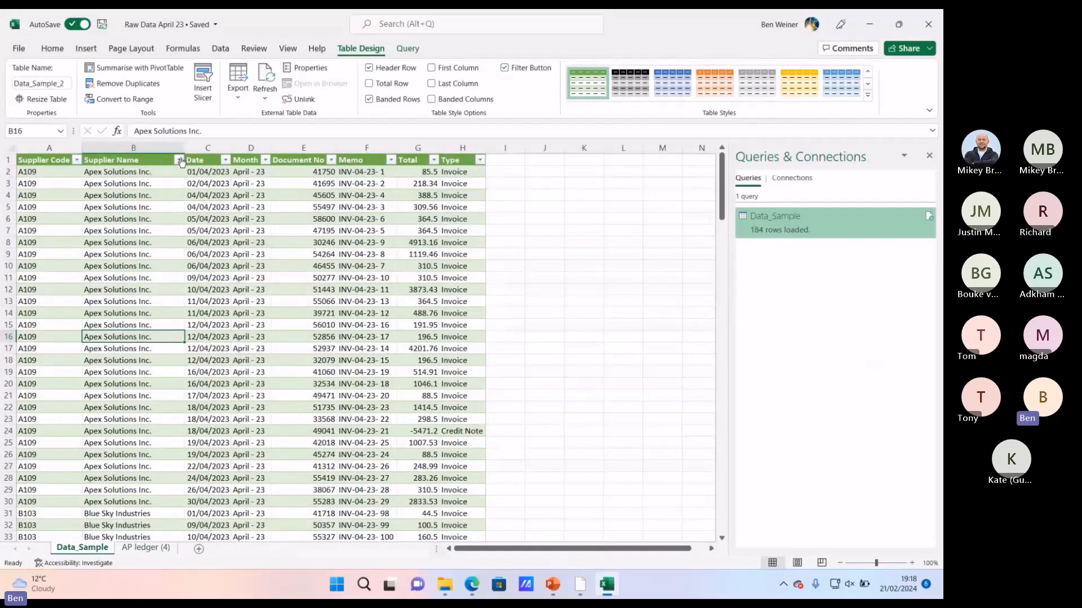
Step: Look through the Supplier Name column of the loaded table, including its filter list and the rows where the supplier changes
left_click(179, 160)
key("Escape")
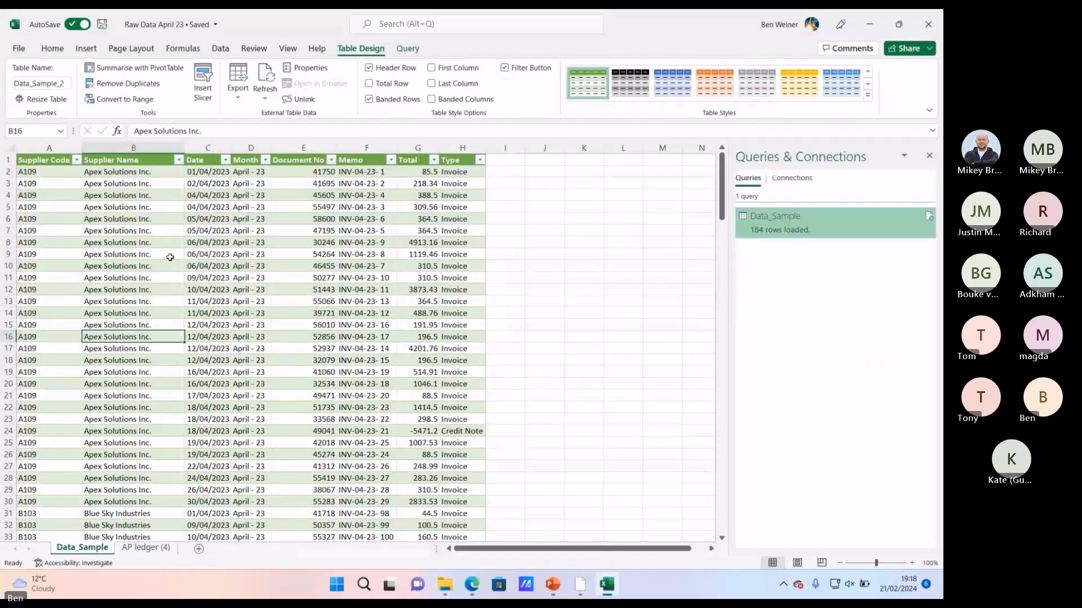
key("Down")
key("Down")
key("Down")
key("Down")
key("Down")
key("Down")
key("Down")
key("Down")
key("Down")
key("Down")
key("Down")
key("Down")
key("Down")
key("Down")
key("Down")
key("Down")
key("Down")
key("Down")
key("Down")
key("Down")
key("Down")
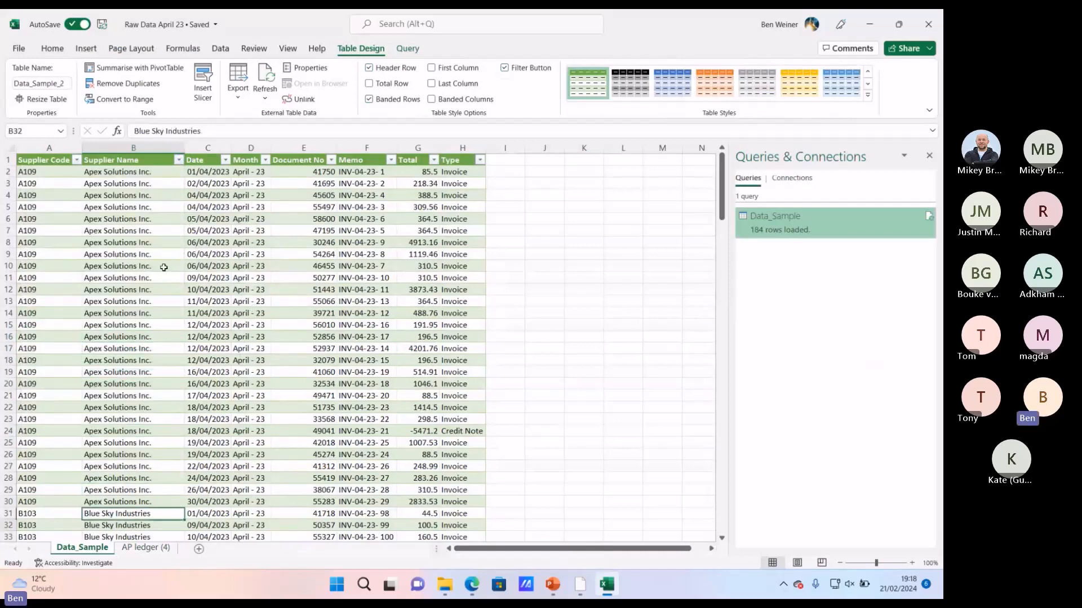
key("Up")
key("Up")
key("Up")
key("Up")
key("Up")
key("Up")
key("Up")
key("Up")
key("Up")
key("Up")
key("Up")
key("Up")
key("Up")
key("Up")
key("Up")
key("Up")
key("Up")
key("Up")
key("Up")
key("Up")
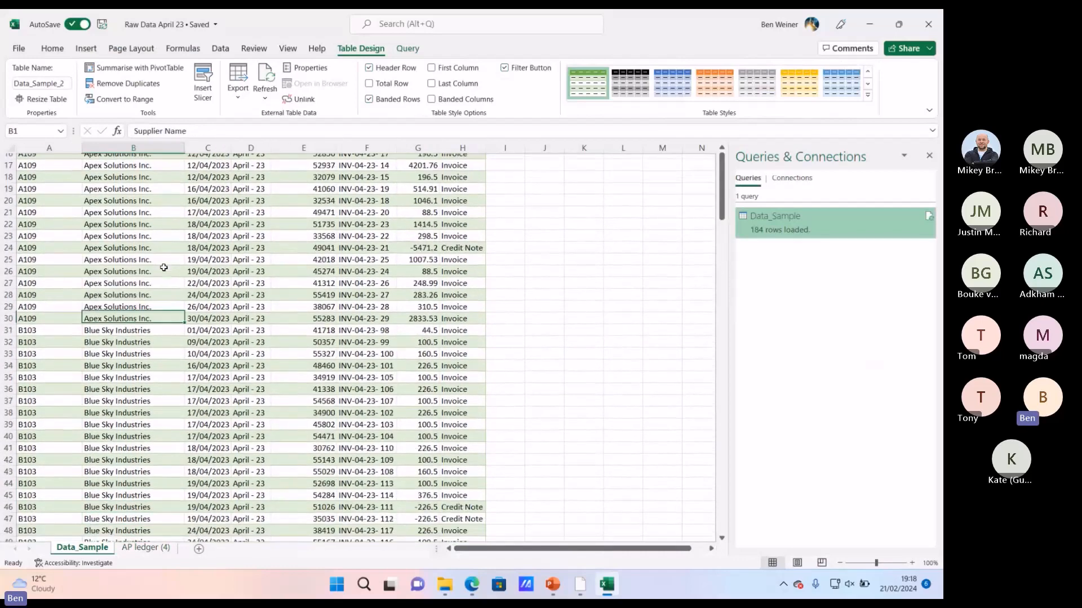
Step: Examine the filter options of the Type and Total columns without applying a filter
left_click(249, 204)
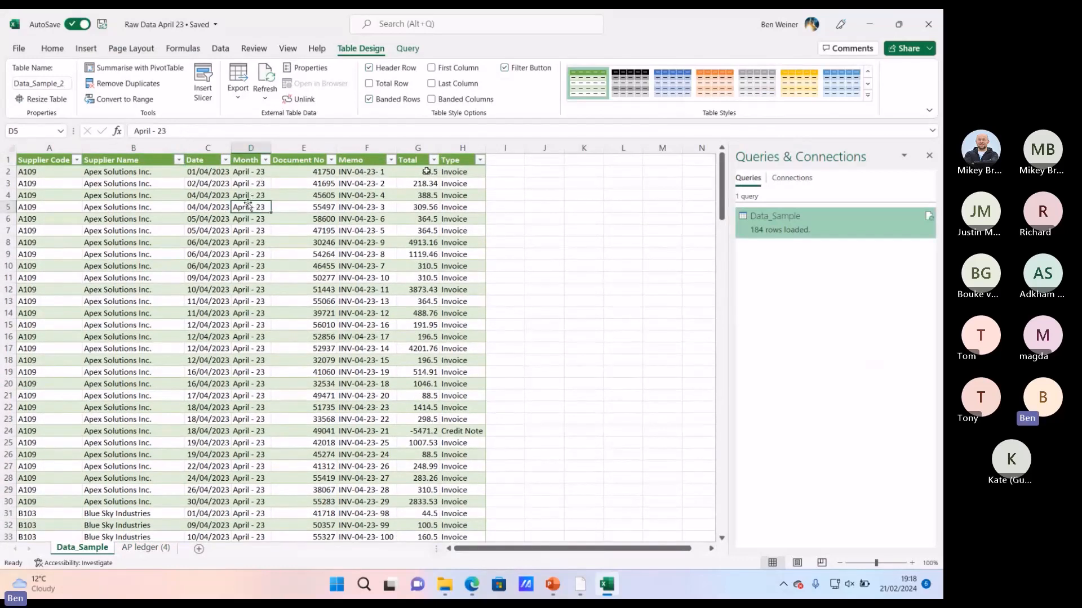
left_click(480, 160)
left_click(479, 160)
left_click(435, 161)
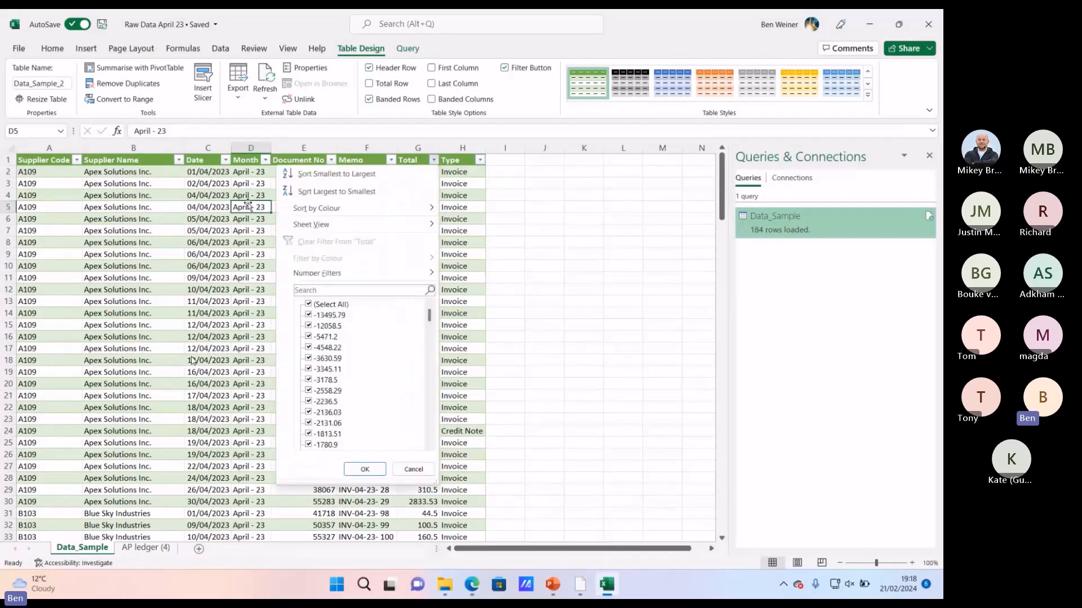
left_click(192, 359)
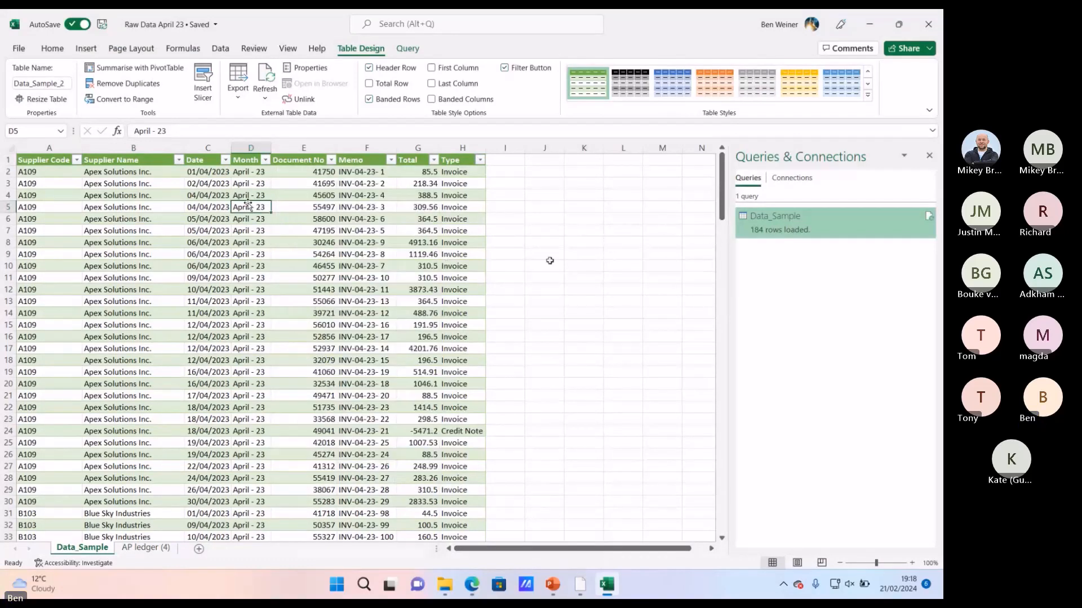
Step: Change the Data_Sample query's load destination from a table to a PivotTable report, accepting deletion of the loaded table
left_click_drag(157, 212, 390, 302)
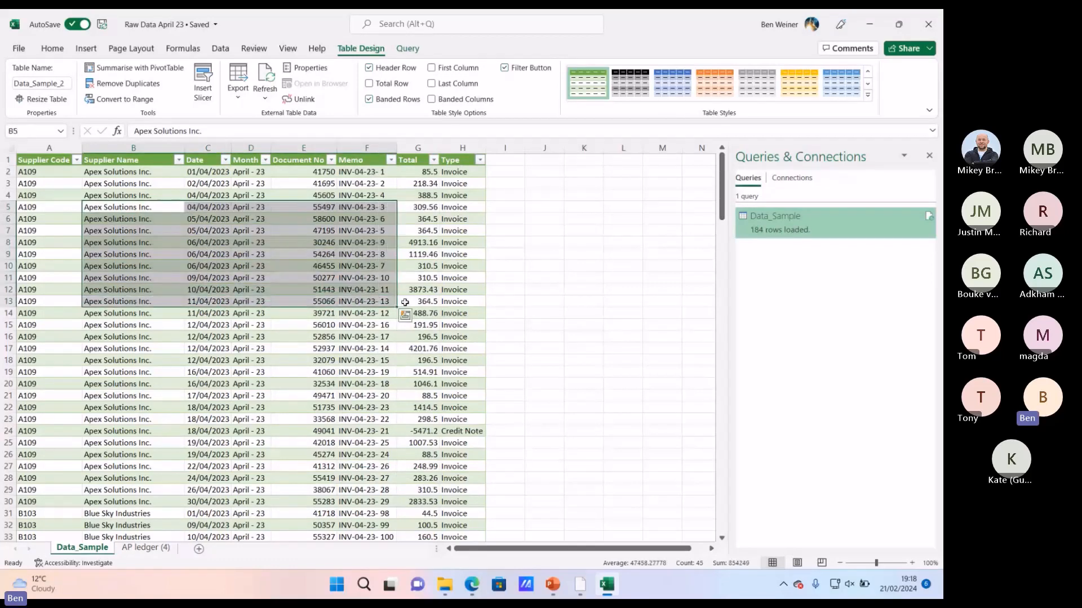
left_click(403, 302)
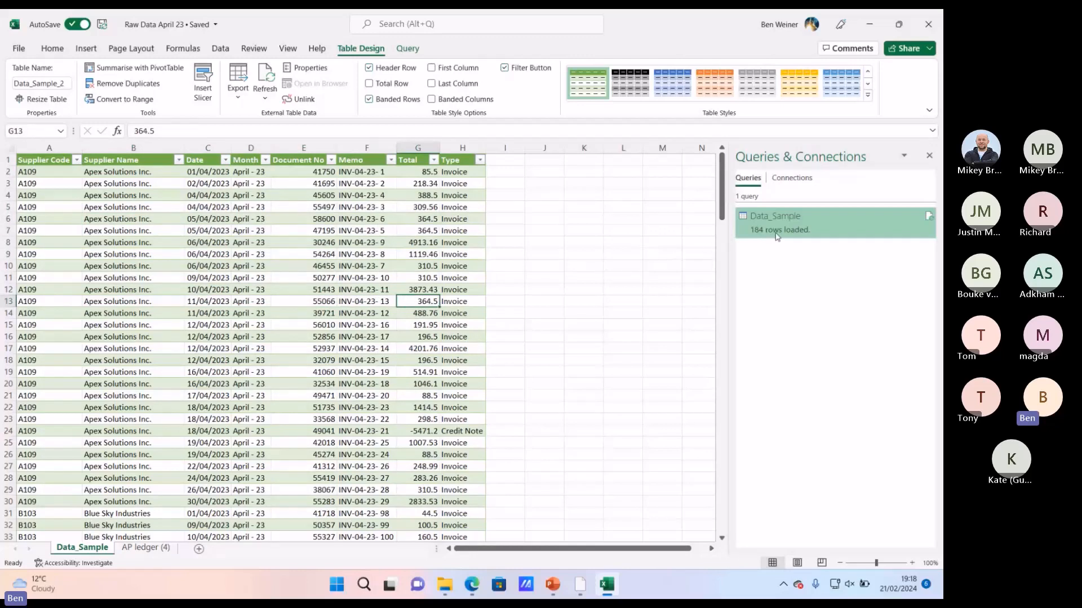
right_click(777, 231)
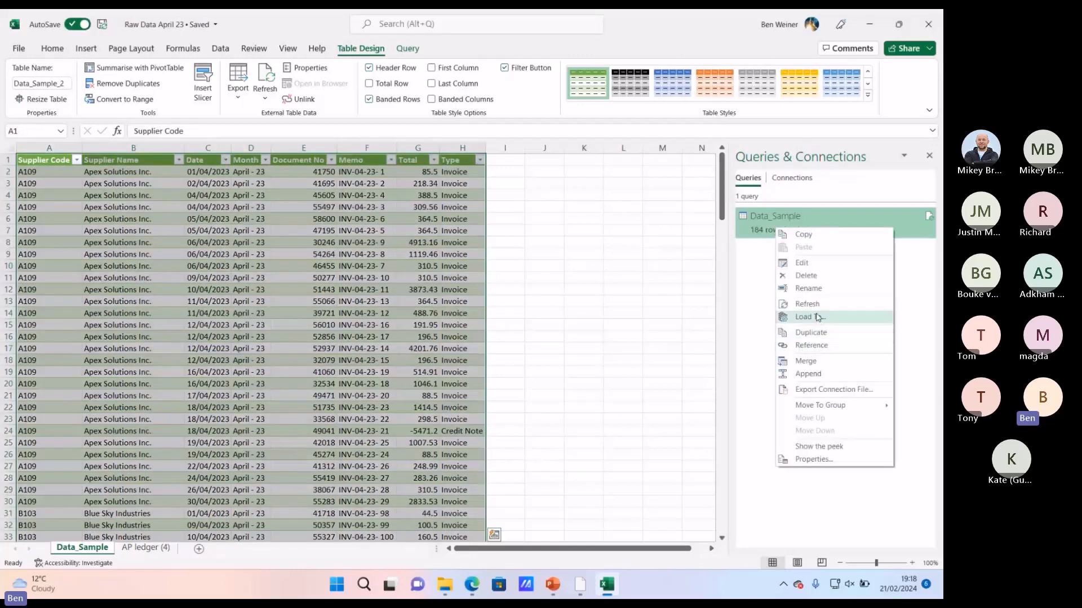
left_click(811, 317)
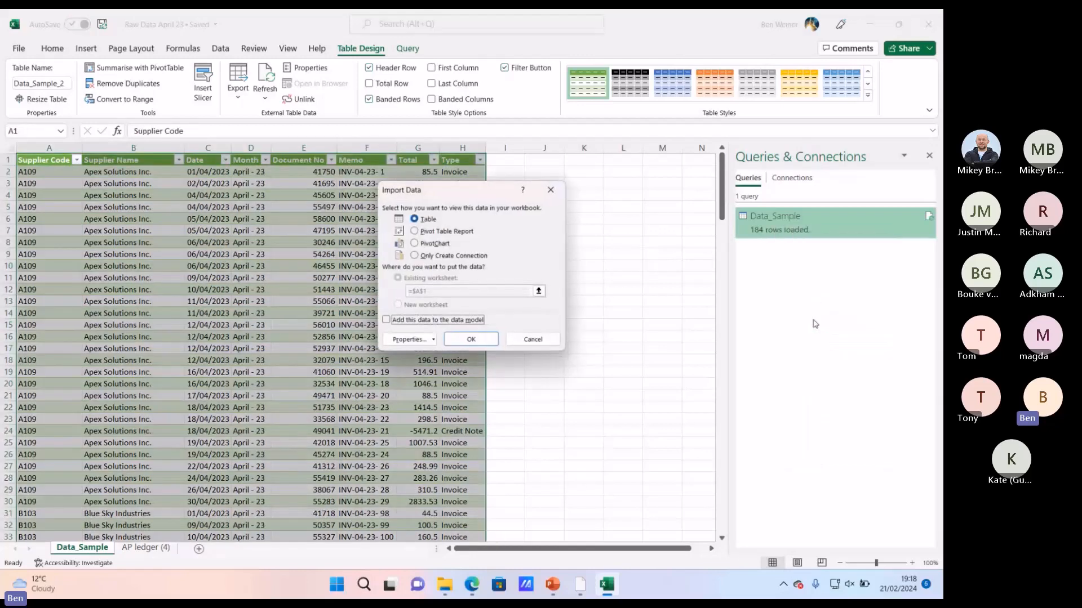
left_click(417, 232)
left_click(487, 340)
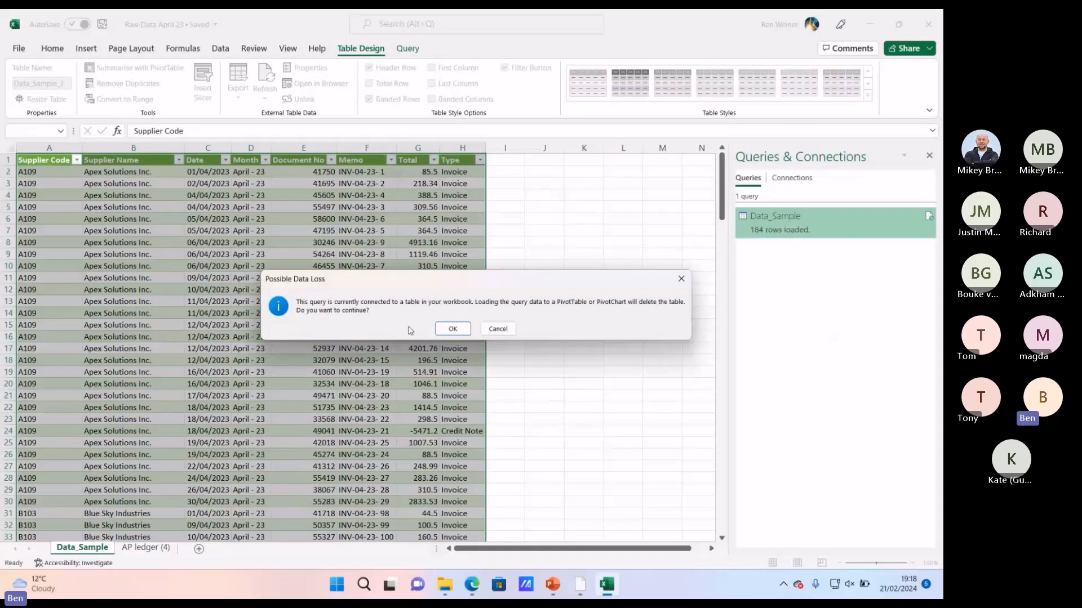
left_click(440, 330)
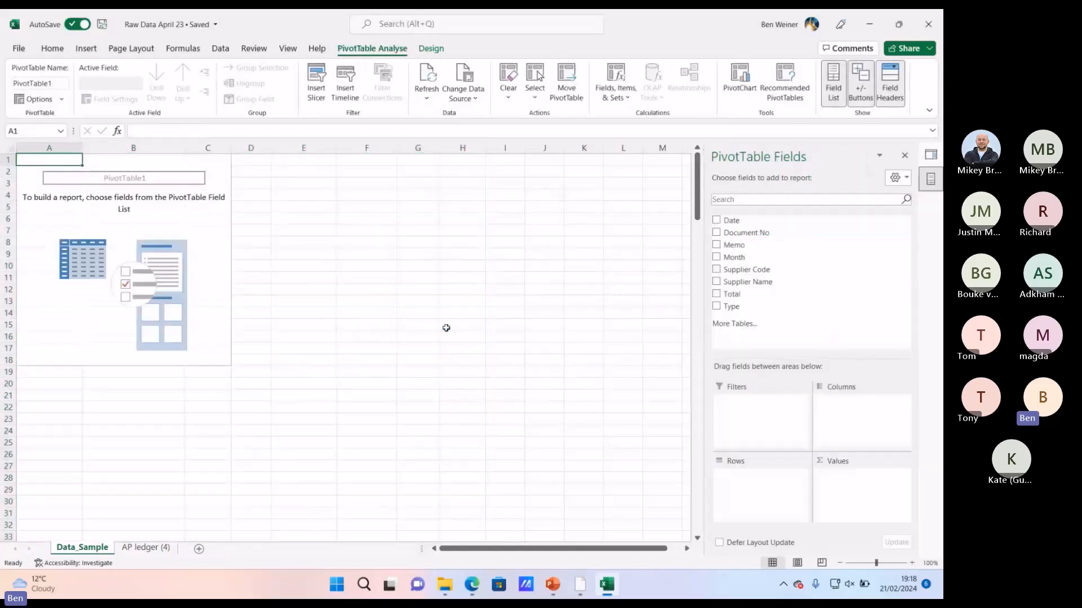
Step: Build the PivotTable with Supplier Name as rows, Type as columns and the sum of Total as values
left_click_drag(740, 284, 754, 501)
left_click_drag(727, 294, 855, 485)
left_click_drag(725, 310, 862, 433)
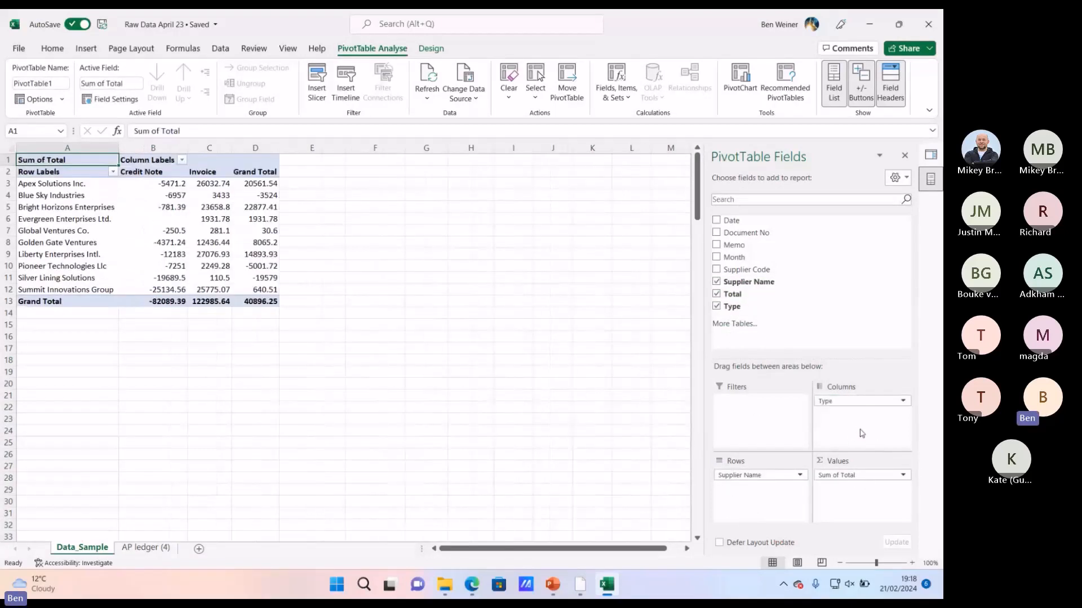
Step: Compare the PivotTable on the Data_Sample sheet with the raw ledger on the AP ledger (4) sheet
left_click(145, 548)
left_click(136, 524)
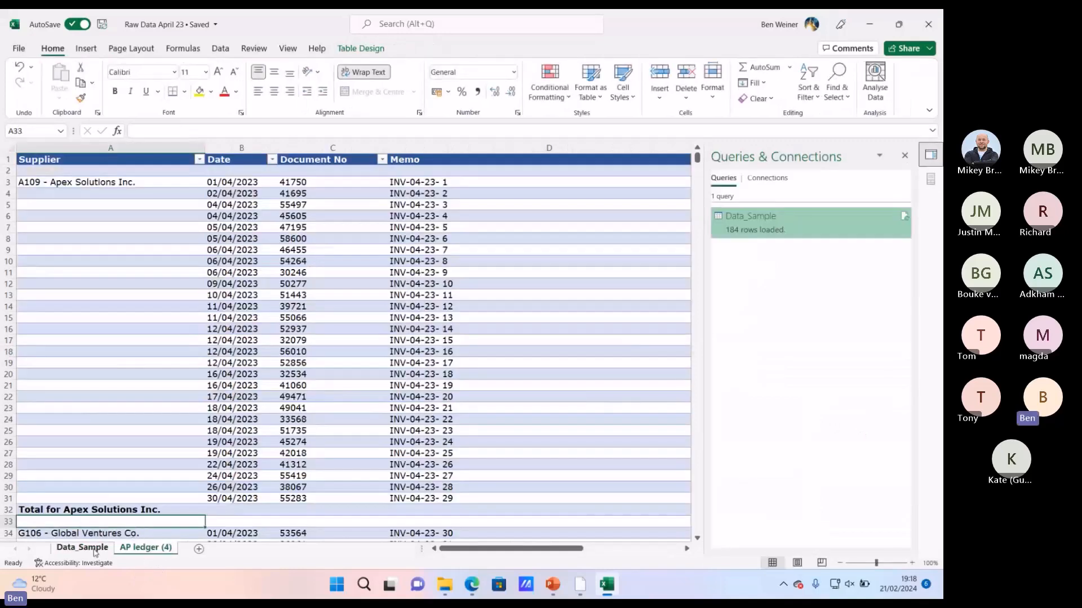
left_click(93, 549)
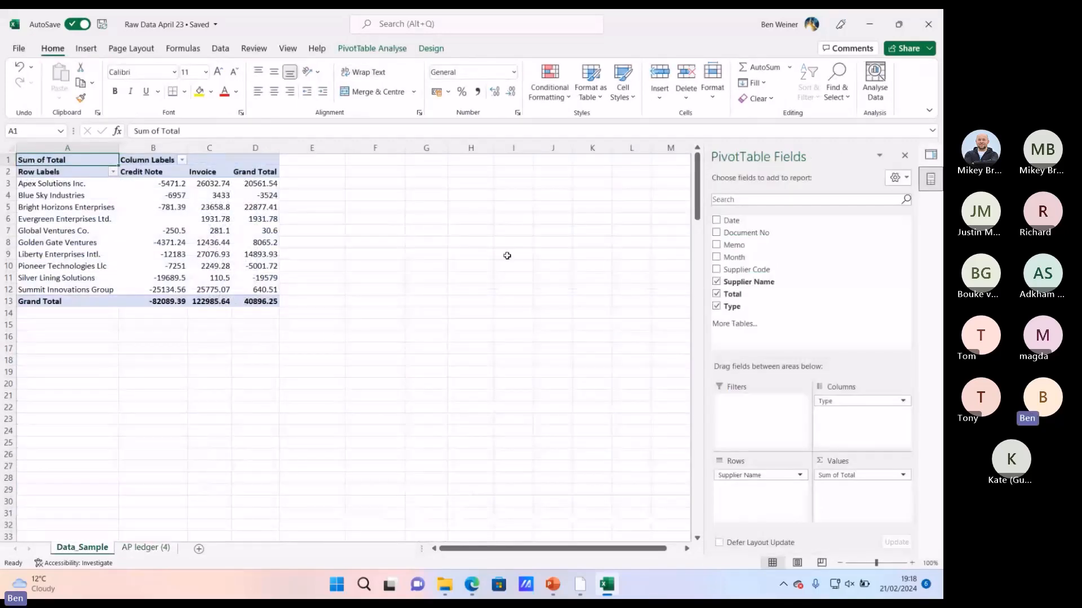
Step: Change the Data_Sample query's load destination back to a table, accepting removal of the PivotTable
left_click(905, 155)
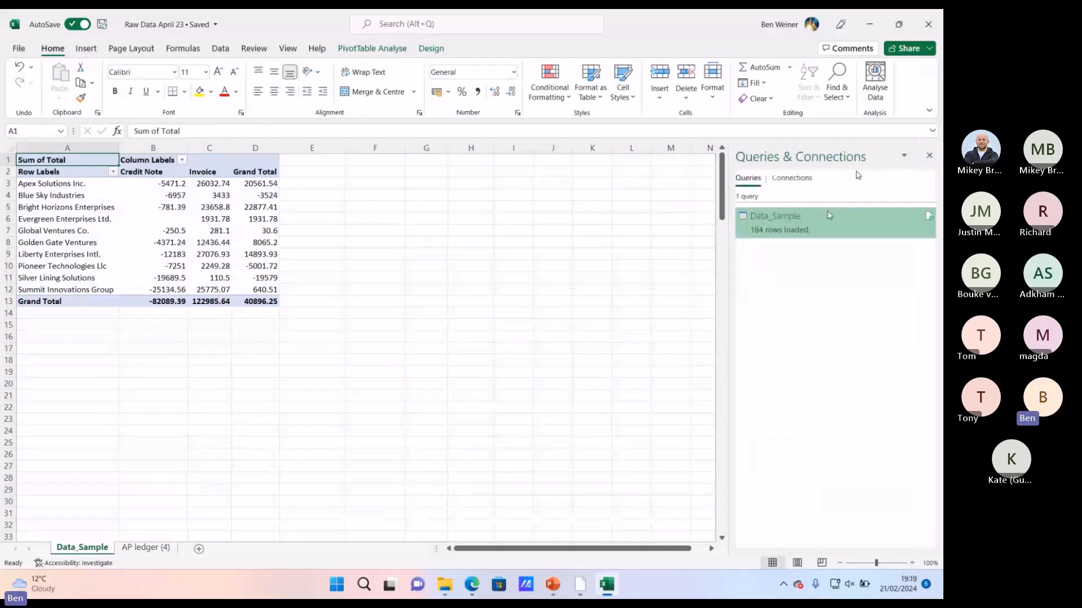
right_click(828, 216)
left_click(866, 292)
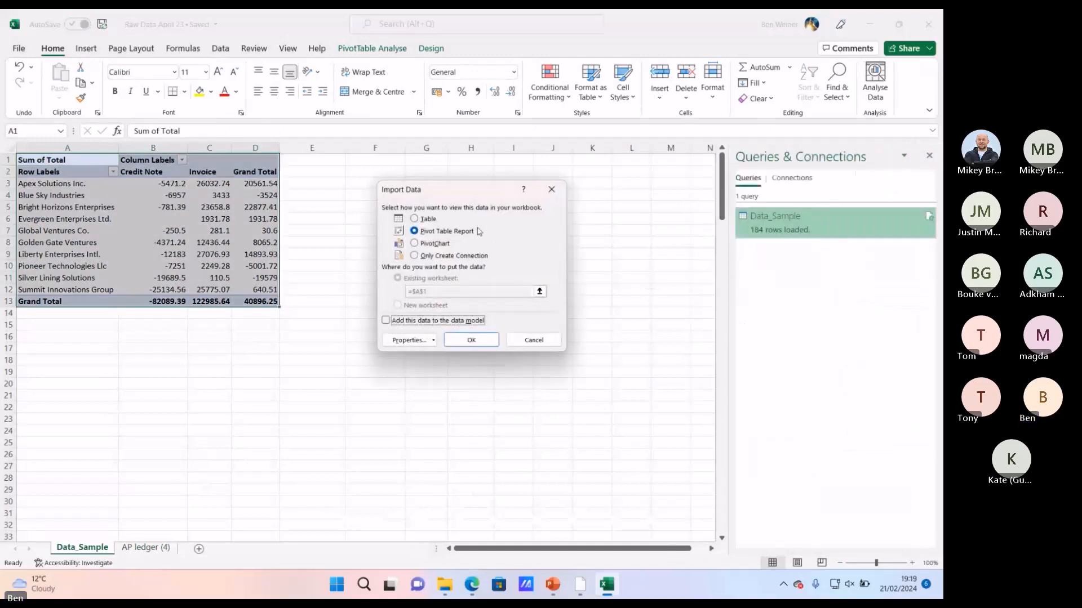
left_click(424, 220)
left_click(474, 340)
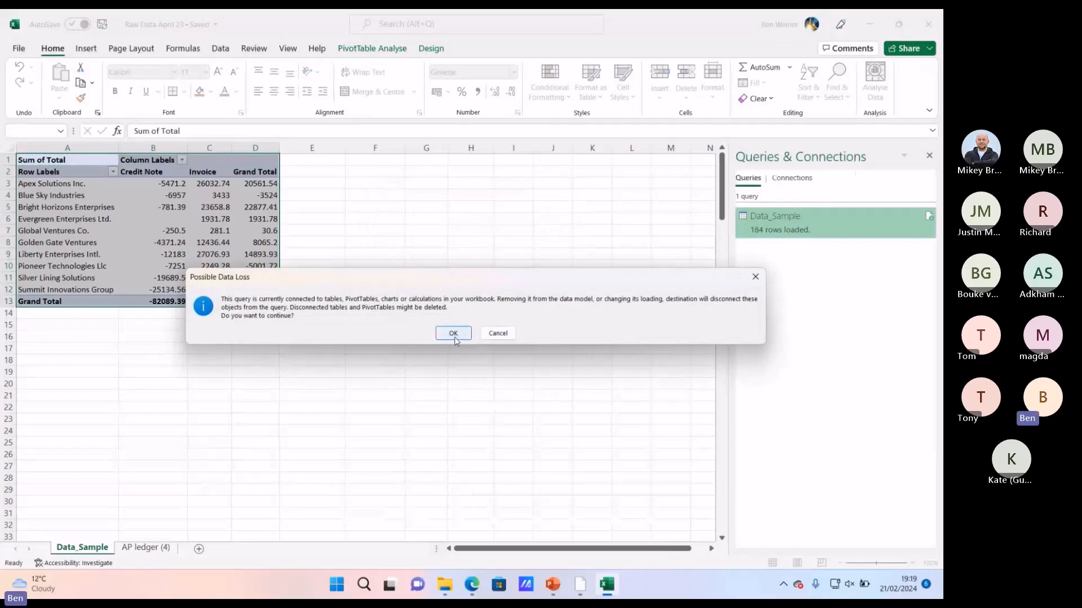
left_click(453, 333)
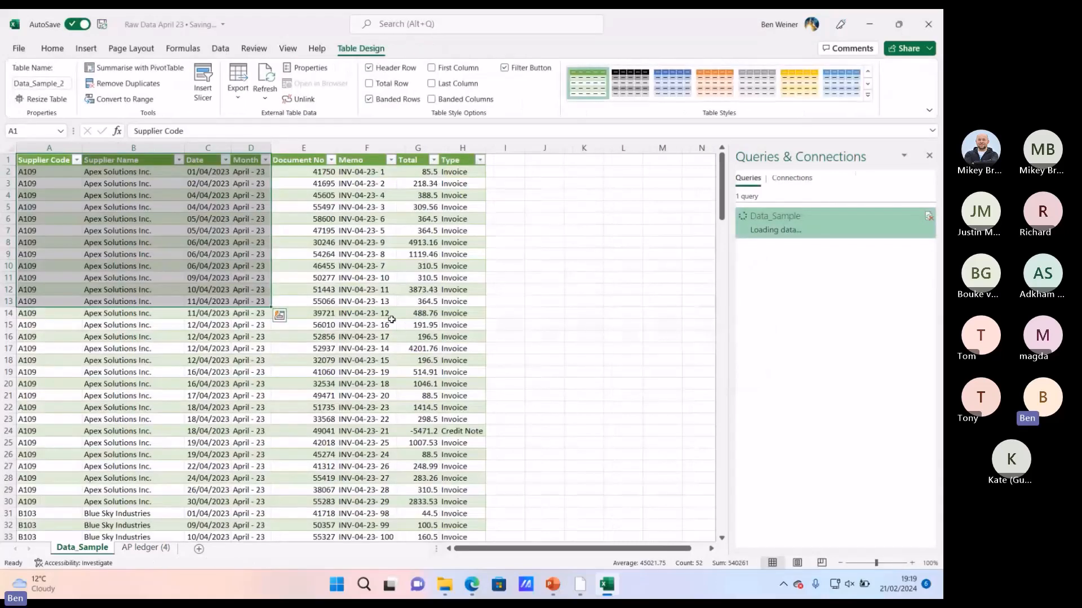
left_click(391, 322)
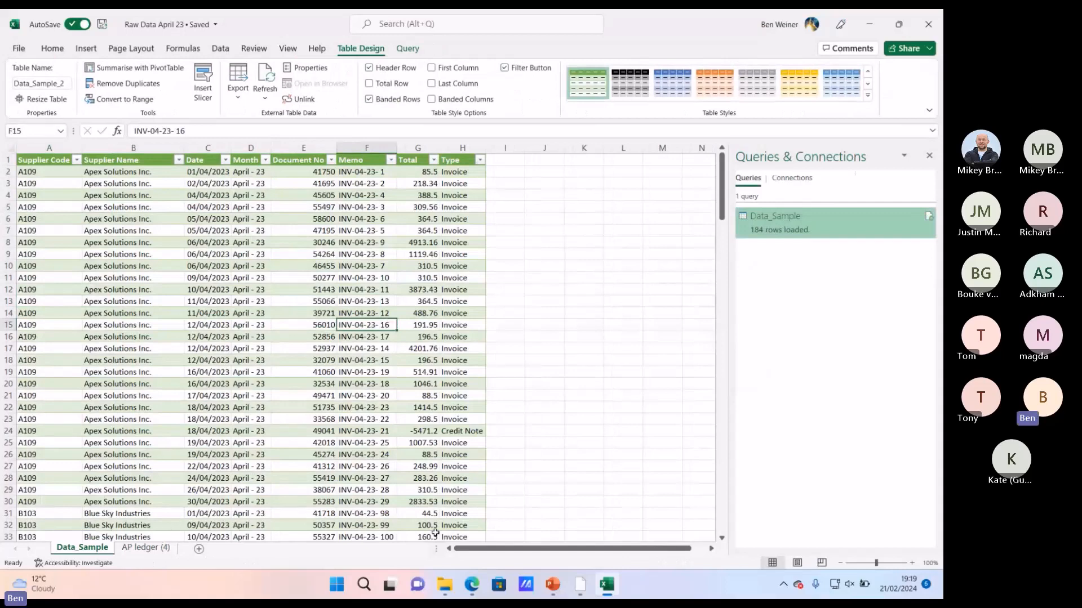
Step: Open the Raw Data May 23 workbook from the Southampton Data folder and go to the start of its sheet
left_click(444, 584)
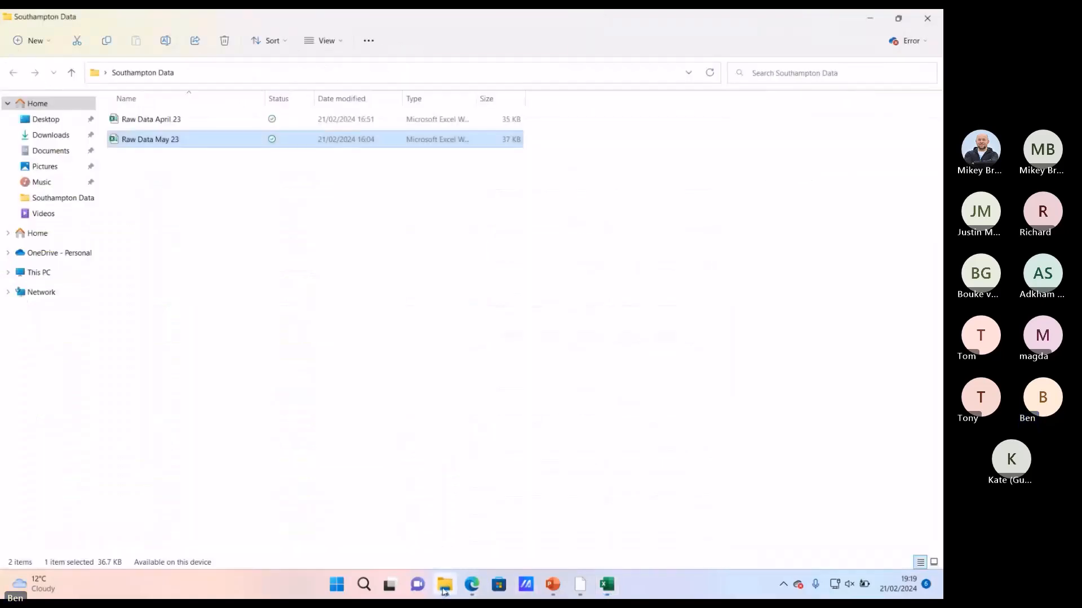
double_click(157, 141)
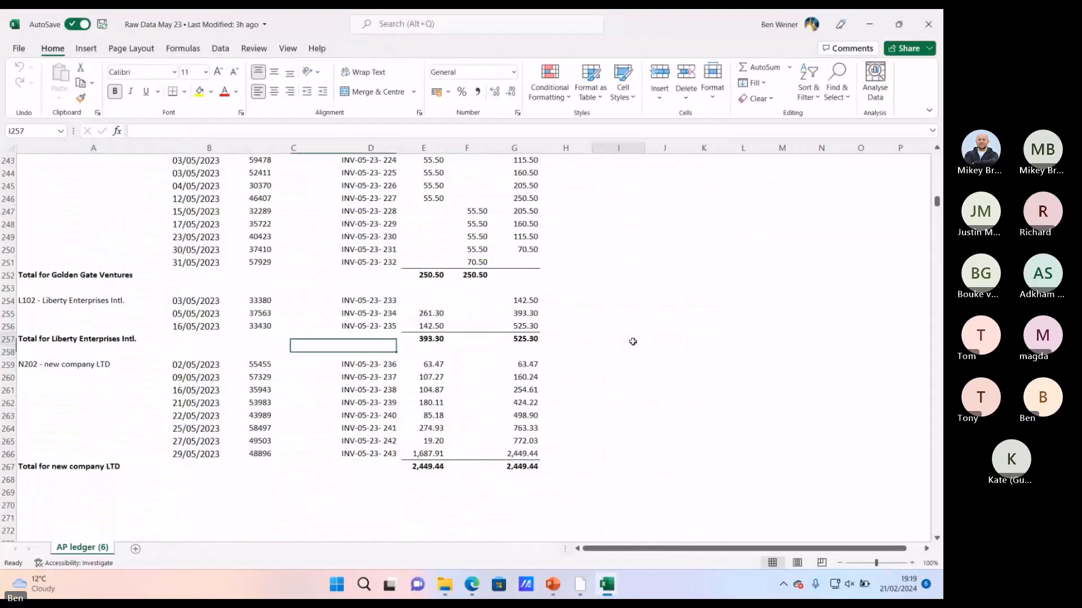
key("ctrl+Home")
Step: Examine the Apex Solutions Inc. block of the May ledger, checking its dates, invoices, balances, total row and blank row
key("Down")
key("Down")
key("Down")
key("Down")
key("Down")
key("Down")
key("Down")
key("Down")
key("Down")
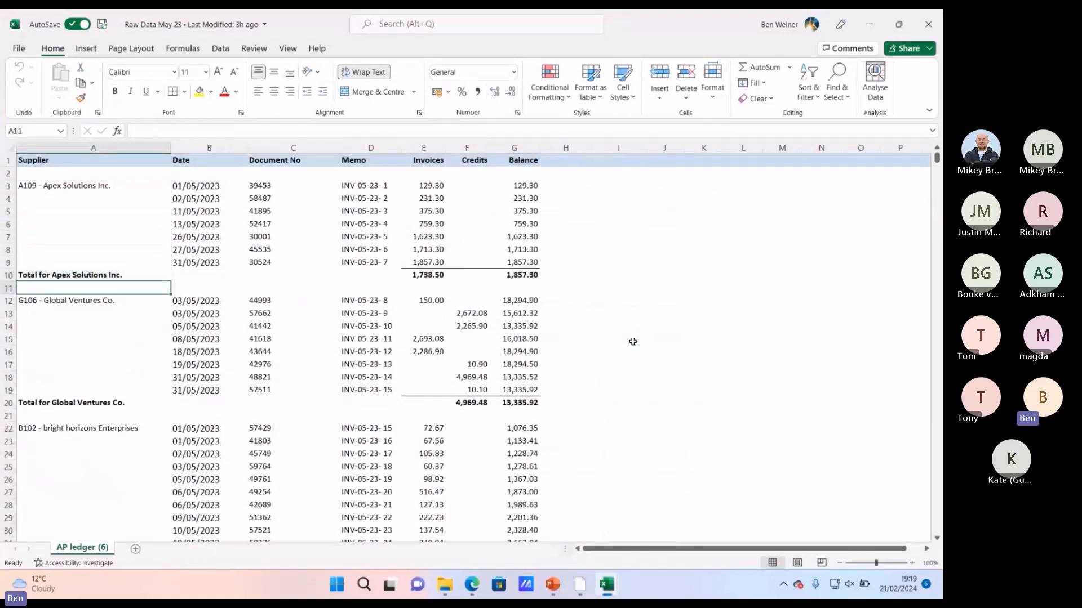
key("Right")
key("Up")
key("Up")
key("Up")
key("Down")
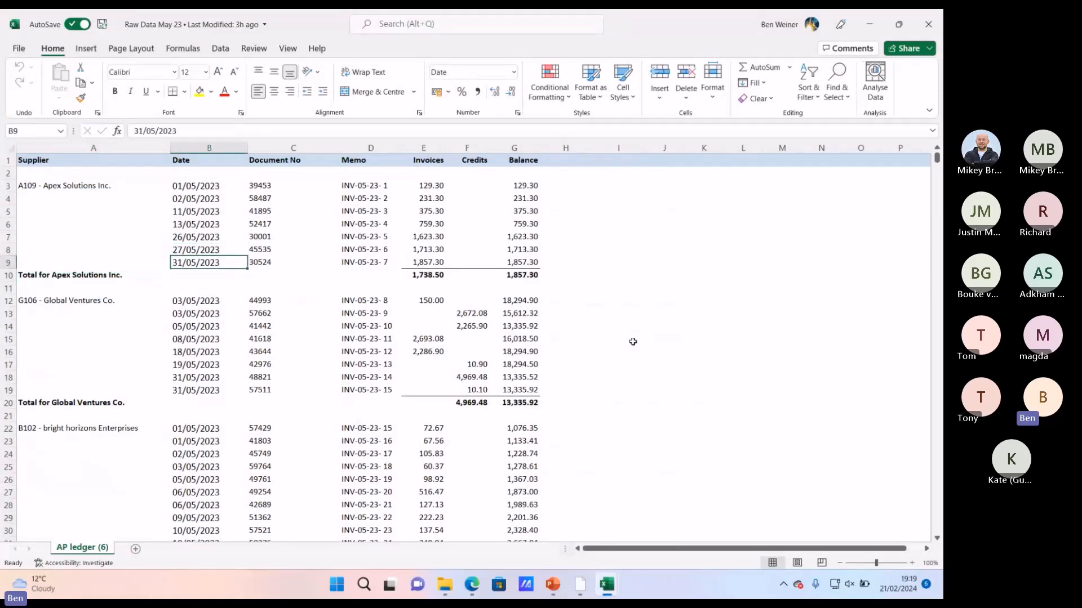
key("Right")
key("Right")
key("Right")
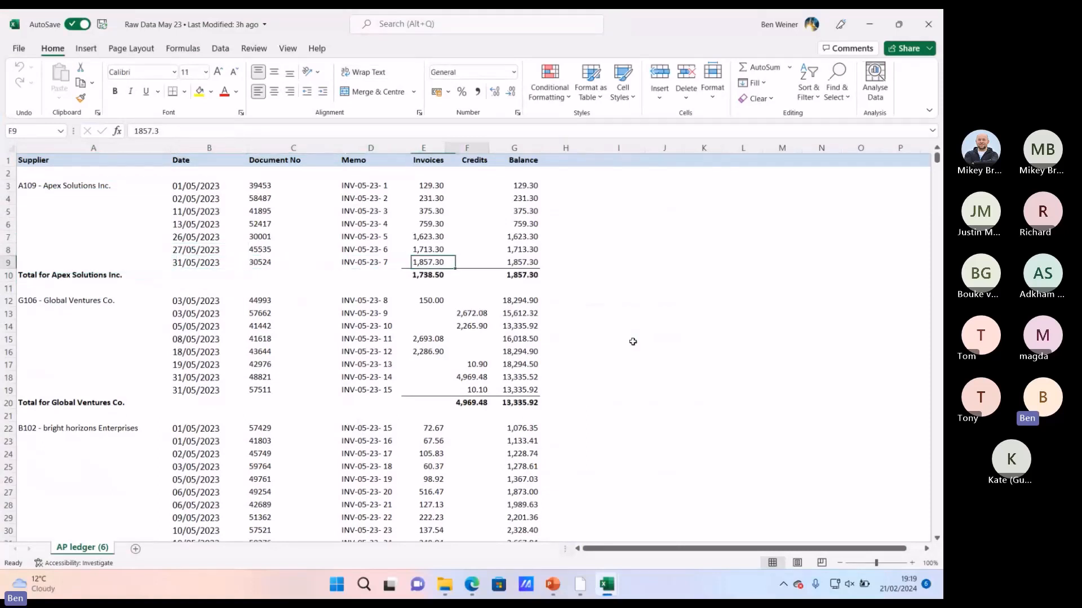
key("Down")
key("Down")
key("Down")
key("Down")
key("Down")
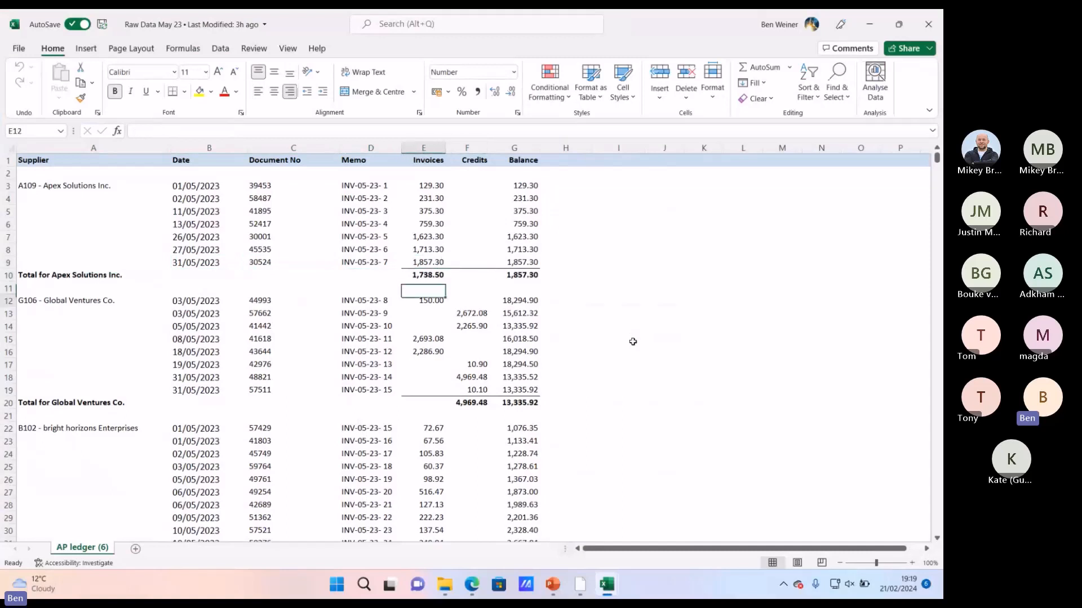
key("Right")
key("Right")
key("Up")
key("Up")
key("Up")
key("Up")
key("Up")
key("Up")
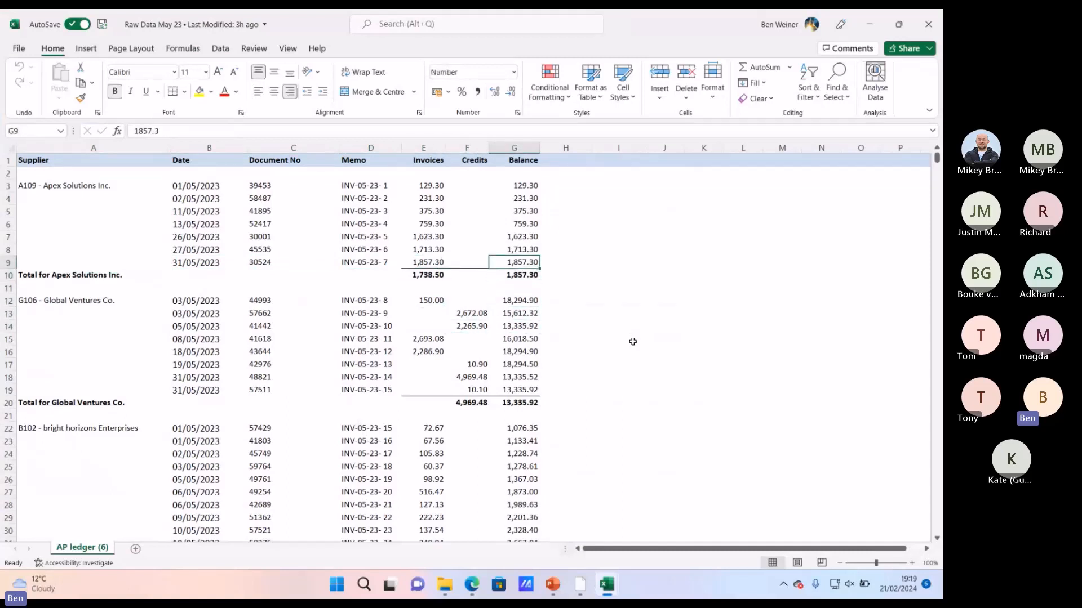
key("Down")
key("Down")
key("Down")
key("Left")
key("Left")
key("Left")
key("Left")
key("Left")
key("Left")
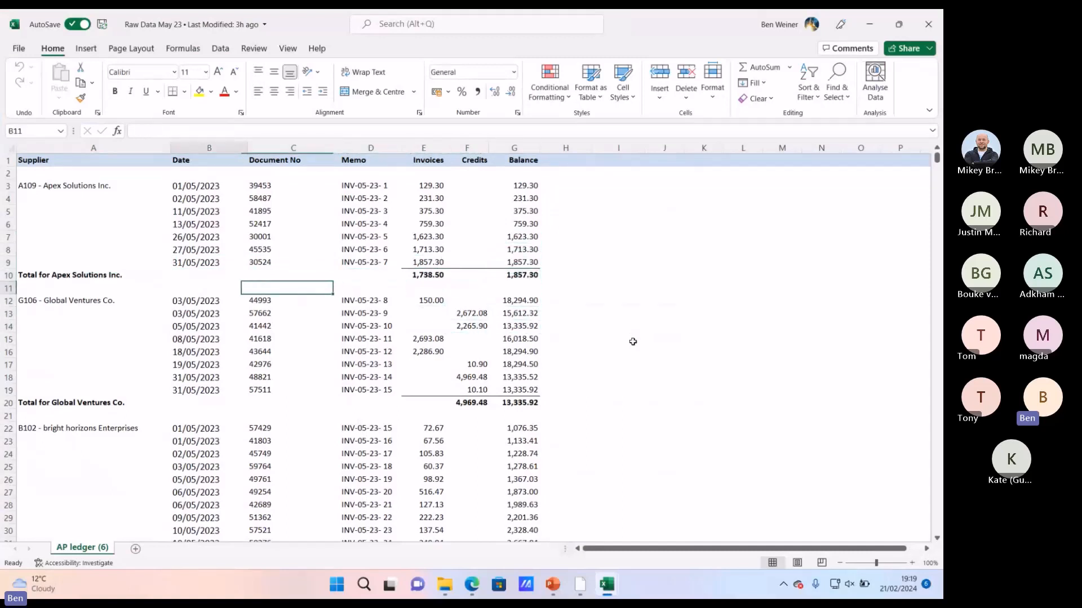
Step: Look through the remaining supplier blocks of the May ledger down to the end of the data
key("Right")
key("Right")
key("Down")
key("Down")
key("Down")
key("Down")
key("Down")
key("Down")
key("Down")
key("Down")
key("Down")
key("Down")
key("Left")
key("Left")
key("Down")
key("Down")
key("Down")
key("Down")
key("Down")
key("Down")
key("Down")
key("Down")
key("Down")
key("Down")
key("Down")
key("Down")
key("Down")
key("Down")
key("Down")
key("Down")
key("Down")
key("Down")
key("Down")
key("Down")
key("Down")
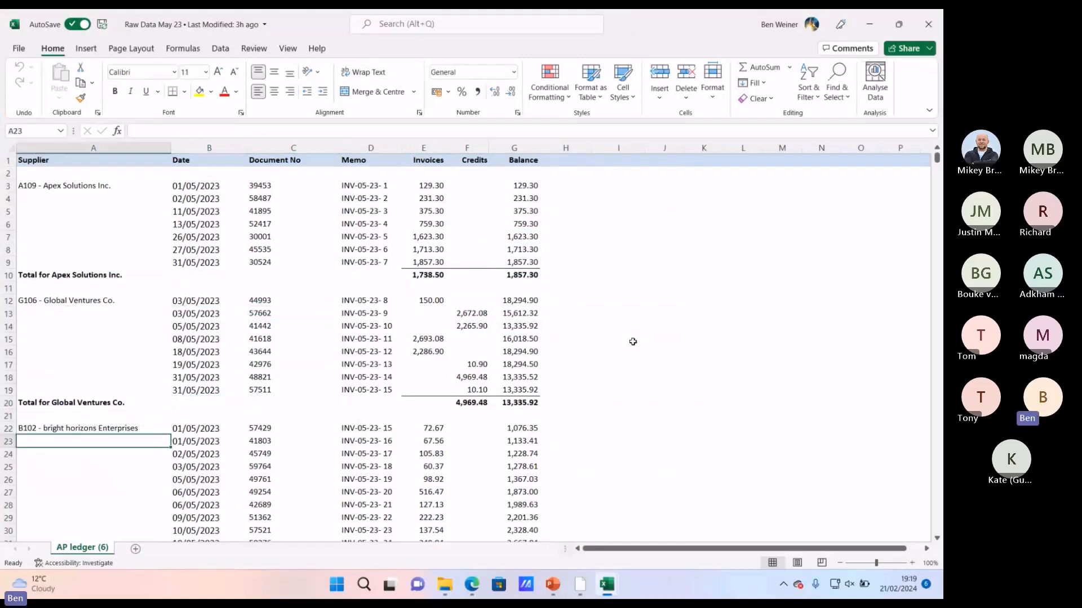
key("Down")
key("Down")
key("Down")
key("Down")
key("Down")
key("Down")
key("Down")
key("Down")
key("Down")
key("Down")
key("Down")
key("Down")
key("Down")
key("Down")
key("Down")
key("Down")
key("Down")
key("Down")
key("Down")
key("Down")
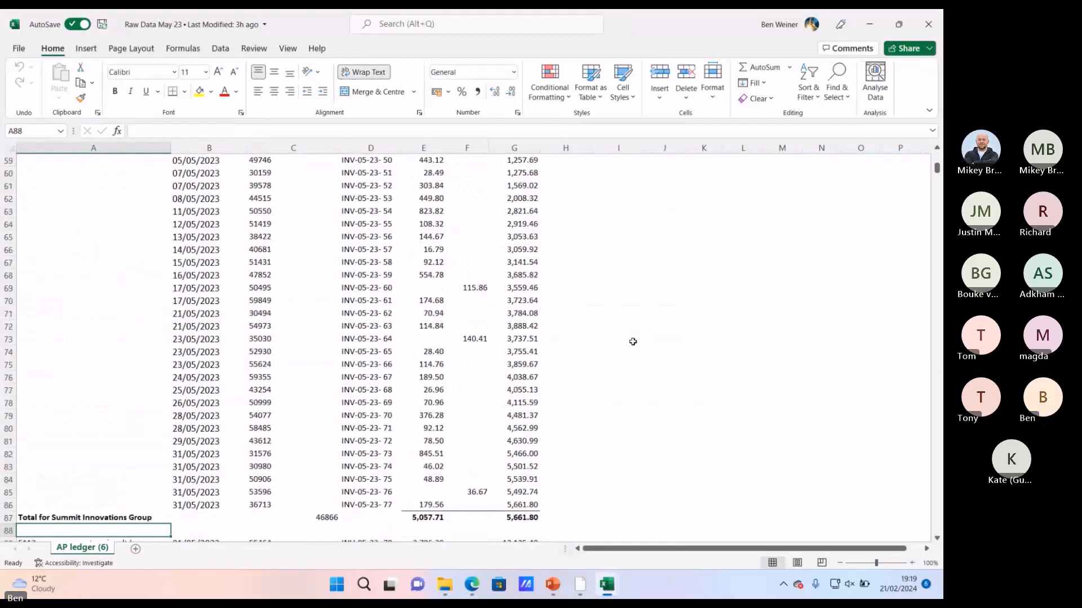
key("ctrl+Up")
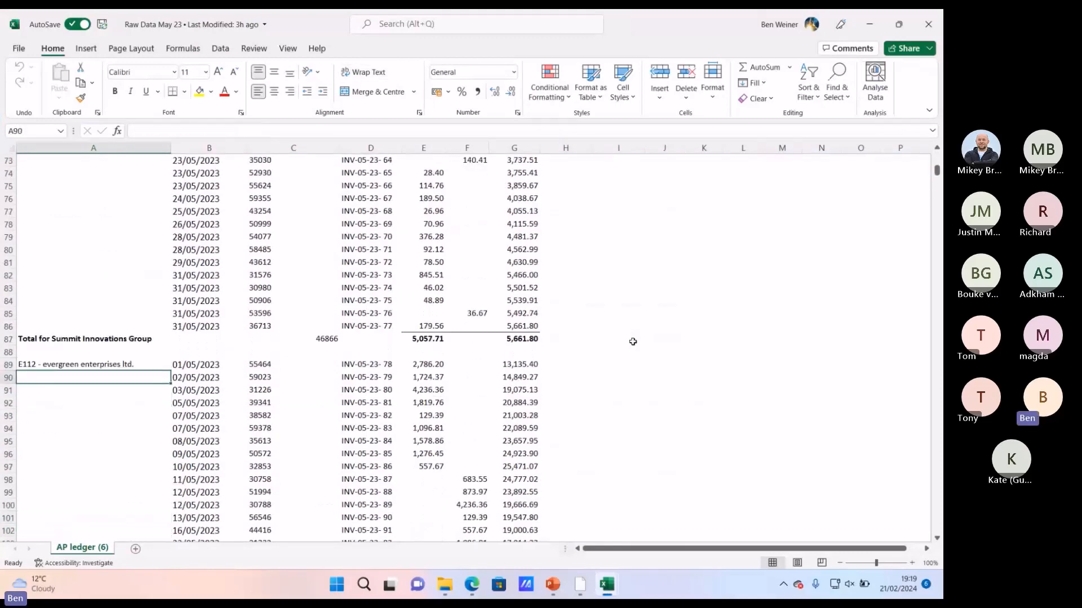
key("ctrl+Down")
key("ctrl+Down")
key("ctrl+Down")
key("ctrl+Down")
key("ctrl+Down")
key("ctrl+Down")
key("ctrl+Down")
key("ctrl+Down")
key("ctrl+Down")
key("ctrl+Down")
key("ctrl+Down")
key("ctrl+Down")
key("ctrl+Down")
key("ctrl+Down")
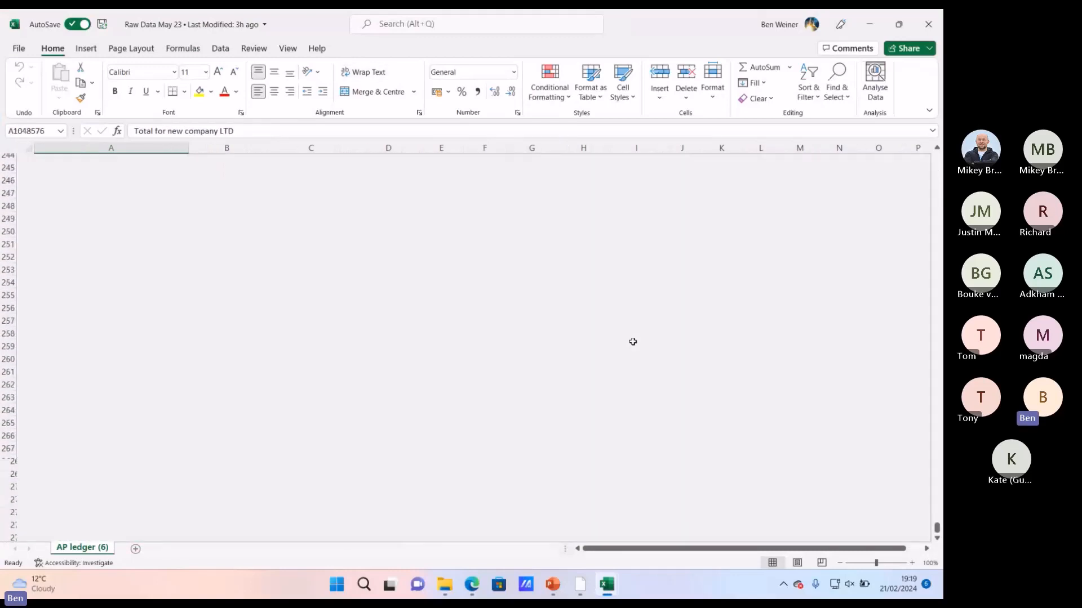
Step: Examine the N202 - new company LTD block at the end of the May ledger, from its supplier row to its total
key("ctrl+Up")
key("ctrl+Up")
scroll(632, 341, "up", 1)
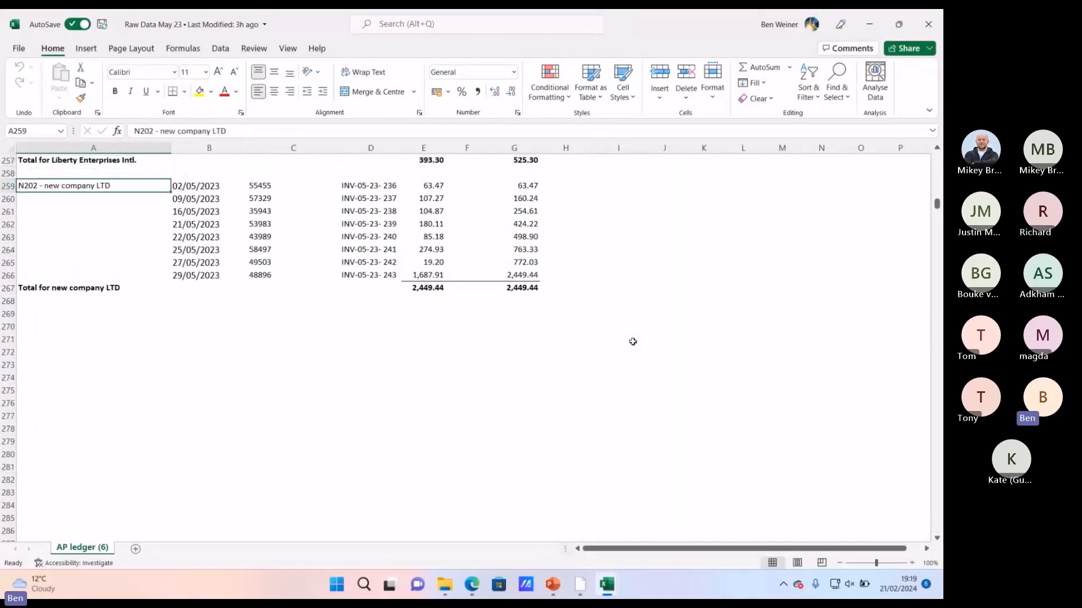
key("shift+Down")
key("shift+Down")
key("shift+Down")
key("shift+Down")
key("shift+Down")
key("shift+Down")
key("shift+Down")
key("shift+Down")
key("shift+Right")
key("shift+Right")
key("shift+Right")
key("shift+Right")
key("shift+Right")
key("shift+Right")
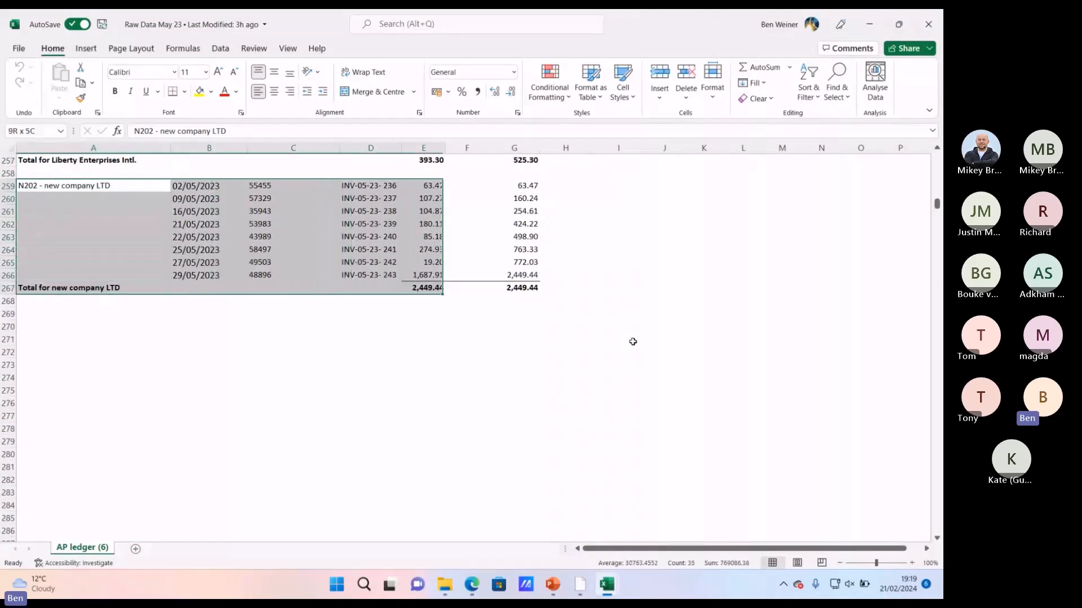
key("Left")
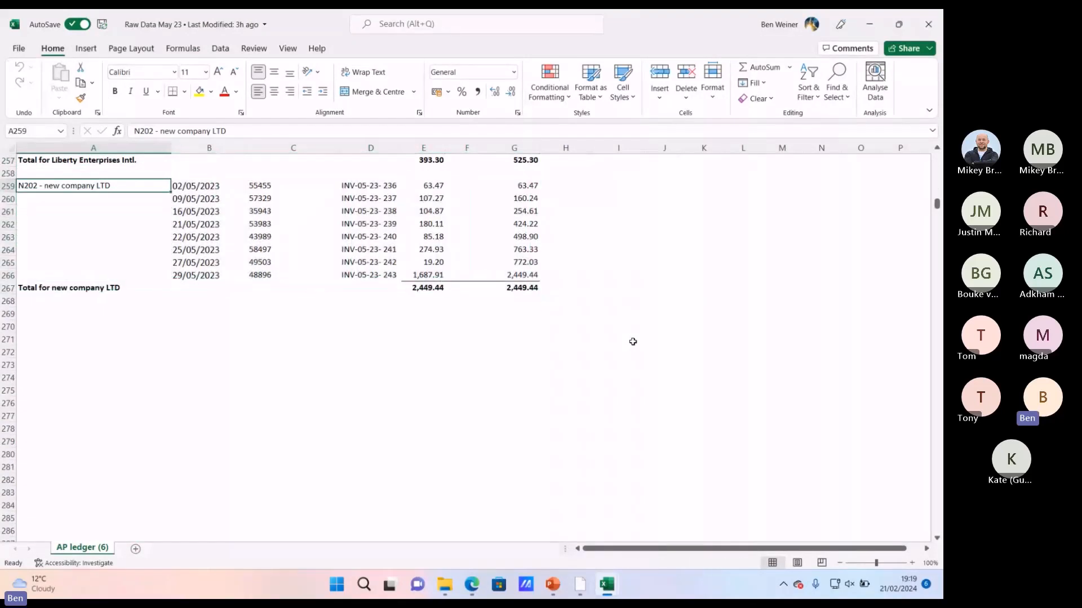
Step: Check the dates and amounts in the new company's closing rows, and return to the ledger's header row
key("Down")
key("Down")
key("Down")
key("Down")
key("Down")
key("Down")
key("Down")
key("Right")
key("Right")
key("Right")
key("Right")
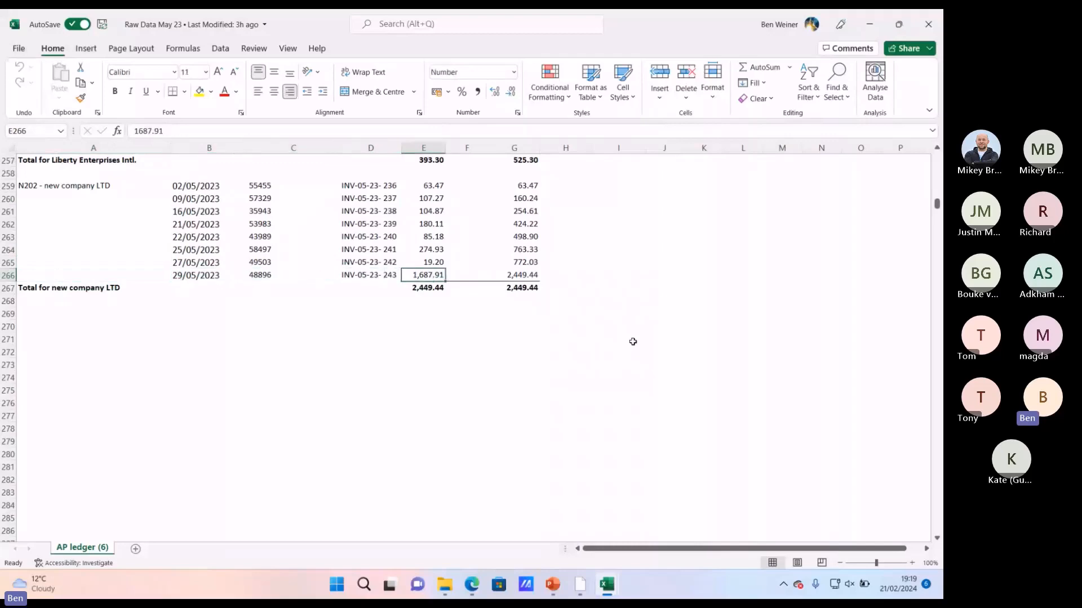
key("Right")
key("Right")
key("Right")
key("ctrl+Up")
key("ctrl+Left")
key("ctrl+Left")
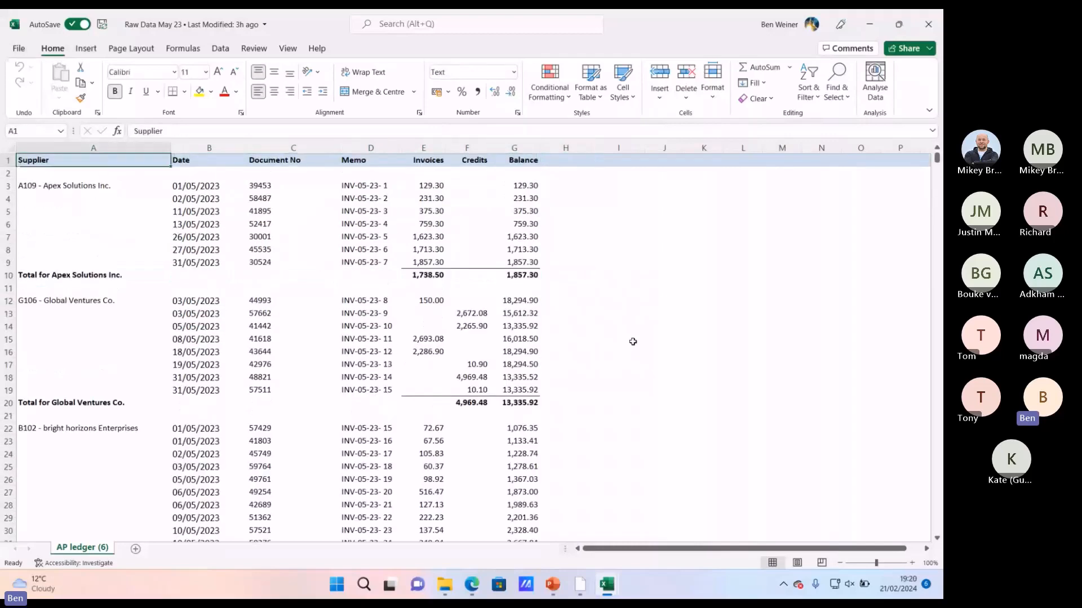
key("ctrl+shift+Right")
key("ctrl+shift+Down")
key("ctrl+shift+Down")
key("ctrl+shift+Down")
key("ctrl+shift+Down")
key("ctrl+shift+Down")
key("ctrl+shift+Down")
key("ctrl+shift+Down")
key("ctrl+shift+Down")
key("ctrl+Up")
Step: Copy the May ledger data without its header, from A109 - Apex Solutions Inc. through Total for new company LTD
key("Down")
key("Down")
key("shift+space")
key("ctrl+shift+Left")
key("ctrl+shift+Down")
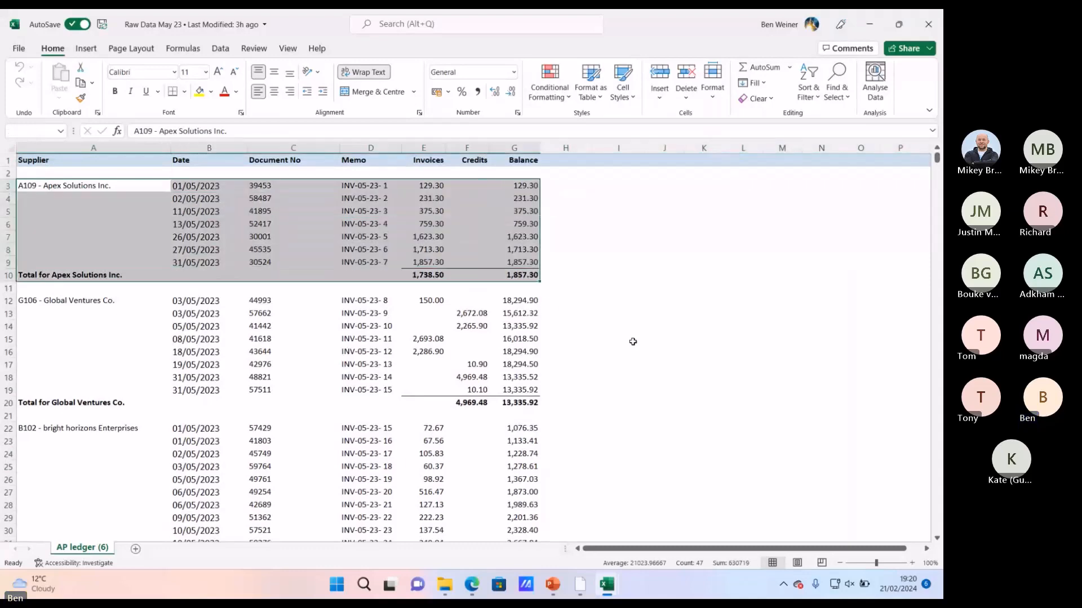
key("ctrl+shift+Down")
key("ctrl+shift+Down")
key("ctrl+shift+Down")
key("ctrl+shift+Down")
key("ctrl+shift+Down")
key("ctrl+shift+Down")
key("ctrl+shift+Down")
key("ctrl+shift+Down")
key("ctrl+shift+Down")
key("ctrl+shift+Down")
key("ctrl+shift+Down")
key("ctrl+shift+Down")
key("ctrl+shift+Down")
key("ctrl+shift+Down")
key("ctrl+shift+Down")
key("ctrl+shift+Down")
key("ctrl+shift+Down")
key("ctrl+shift+Down")
key("ctrl+shift+Down")
key("ctrl+shift+Down")
key("ctrl+shift+Down")
key("ctrl+shift+Up")
key("ctrl+c")
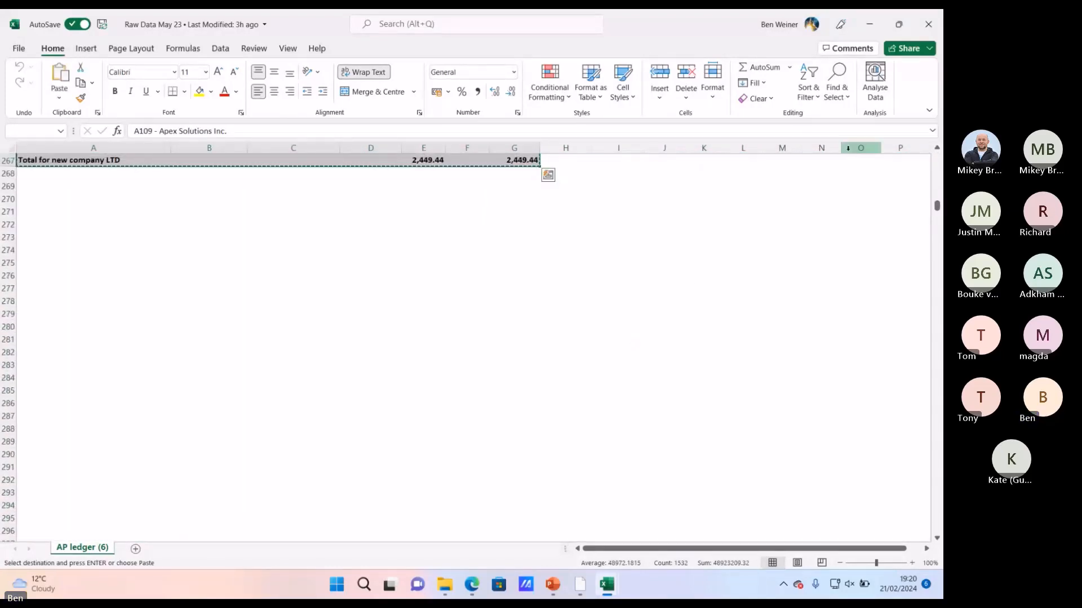
Step: Paste the copied May rows into the April workbook's AP ledger (4) sheet, directly below Total for Liberty Enterprises Intl
left_click(870, 23)
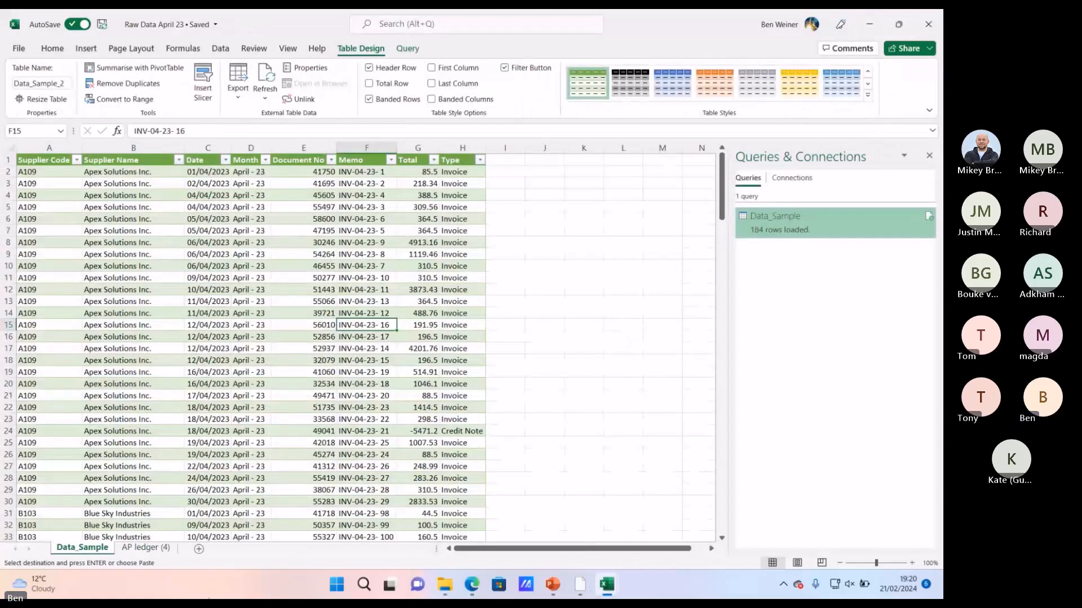
left_click(146, 547)
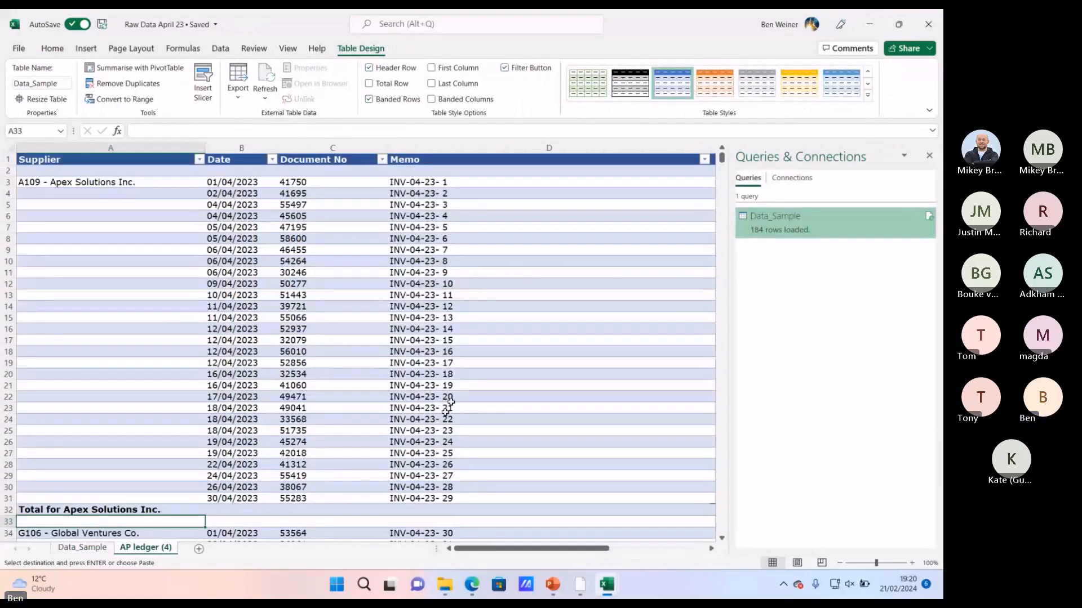
key("ctrl+Down")
key("ctrl+Down")
key("ctrl+Down")
key("ctrl+Down")
key("ctrl+Down")
key("ctrl+Down")
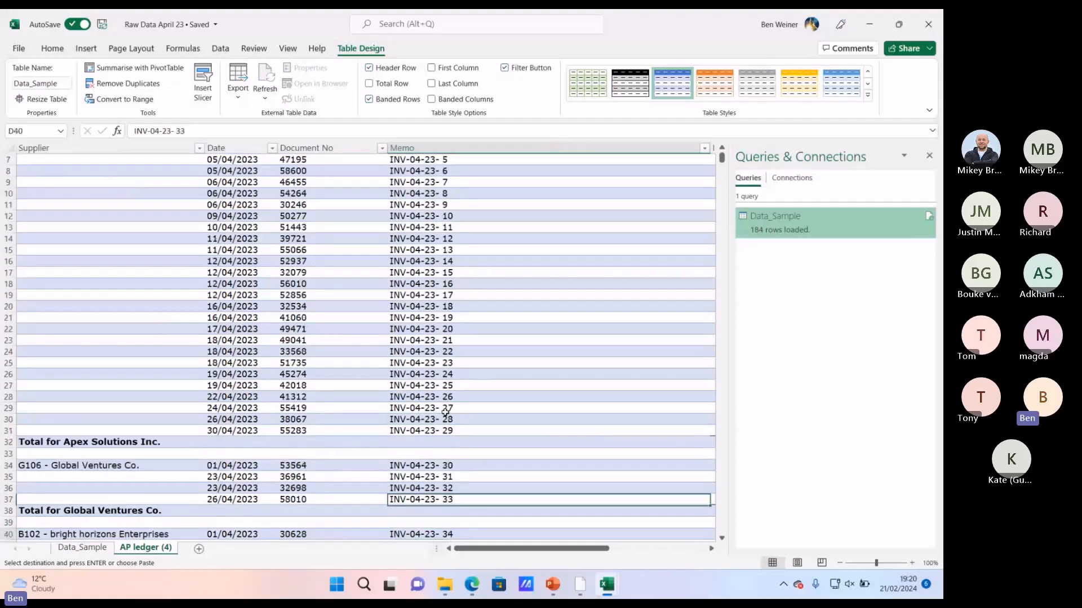
key("ctrl+Left")
key("ctrl+Up")
key("Up")
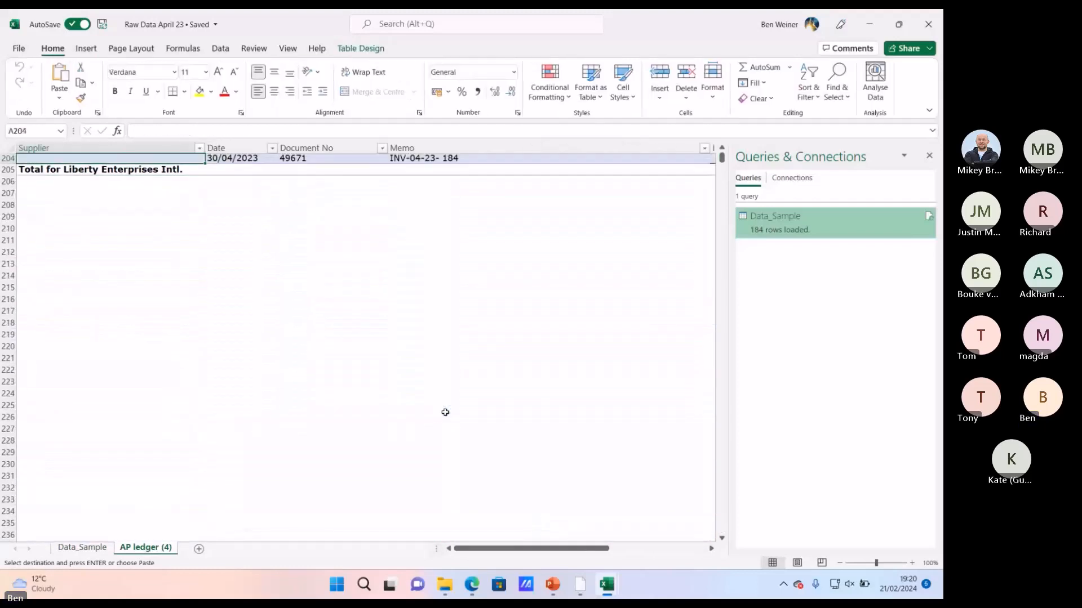
key("Down")
key("Down")
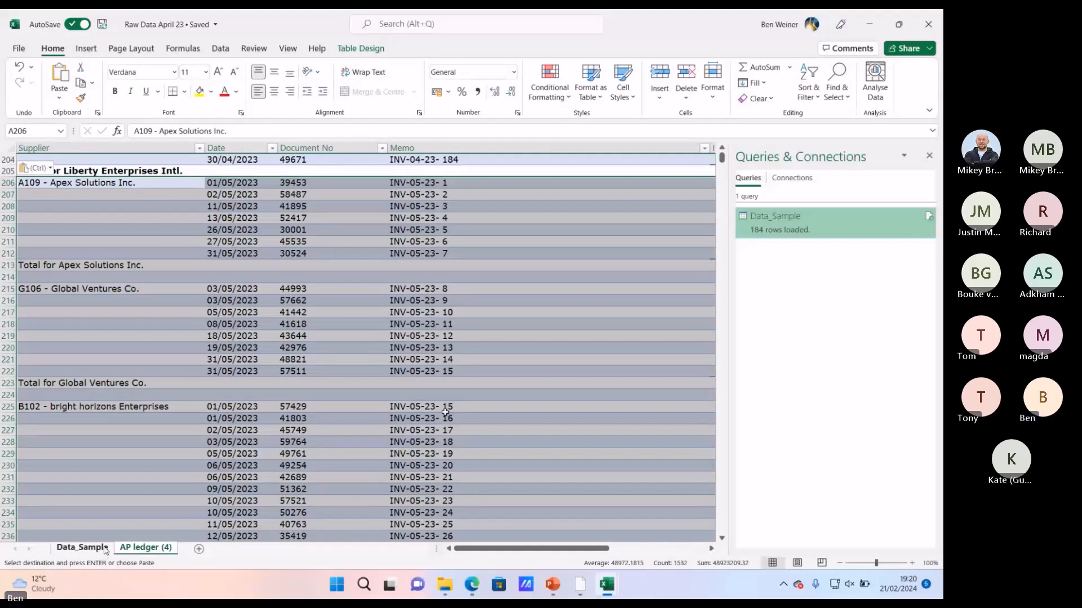
Step: Check which supplier names and months are available for filtering in the Data_Sample table
left_click(81, 548)
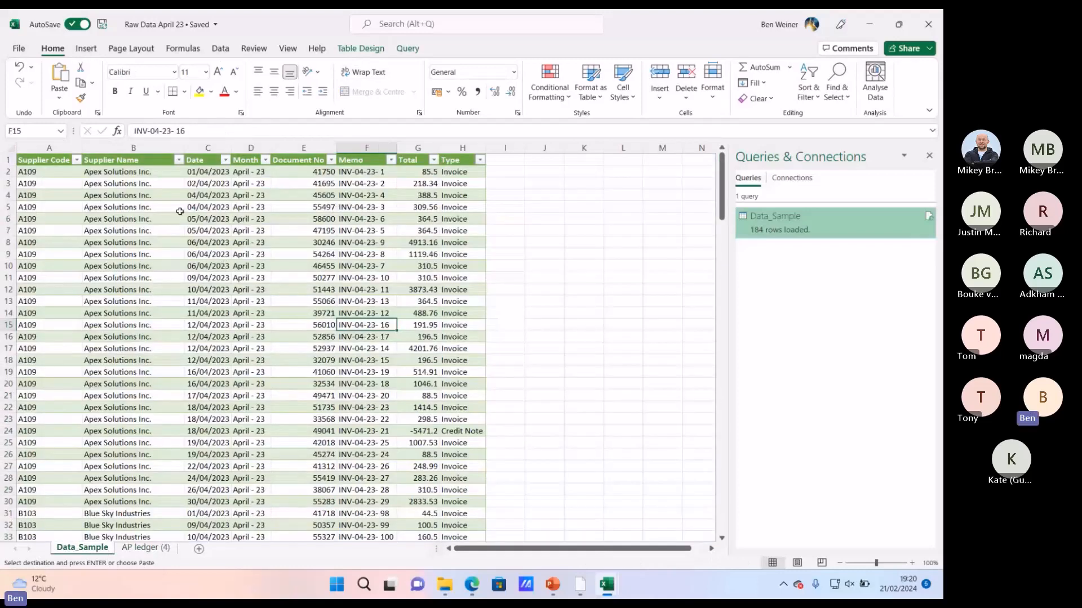
left_click(178, 160)
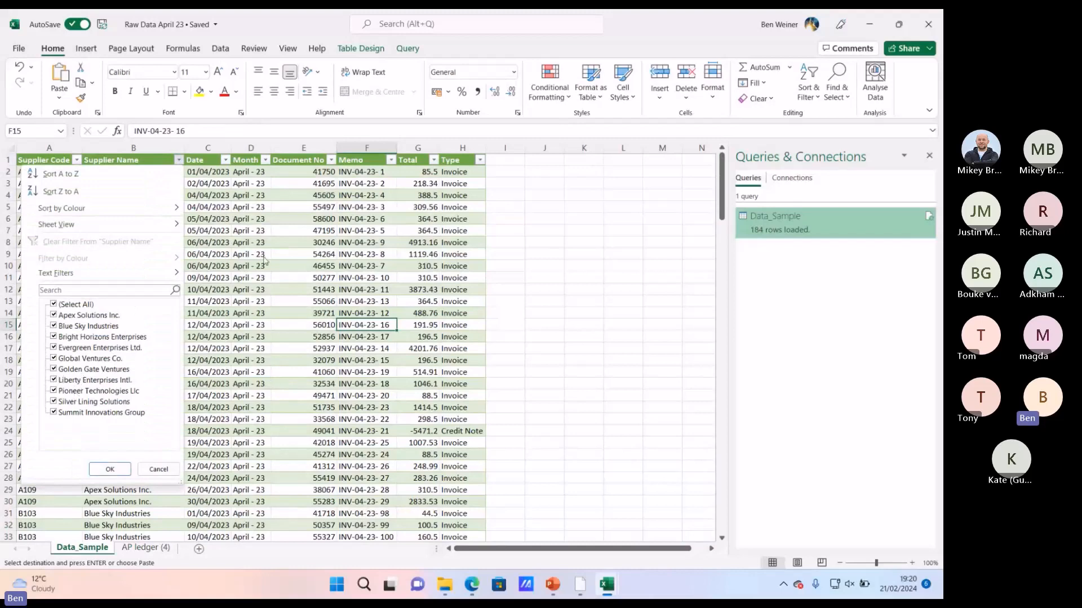
left_click(264, 246)
left_click(265, 162)
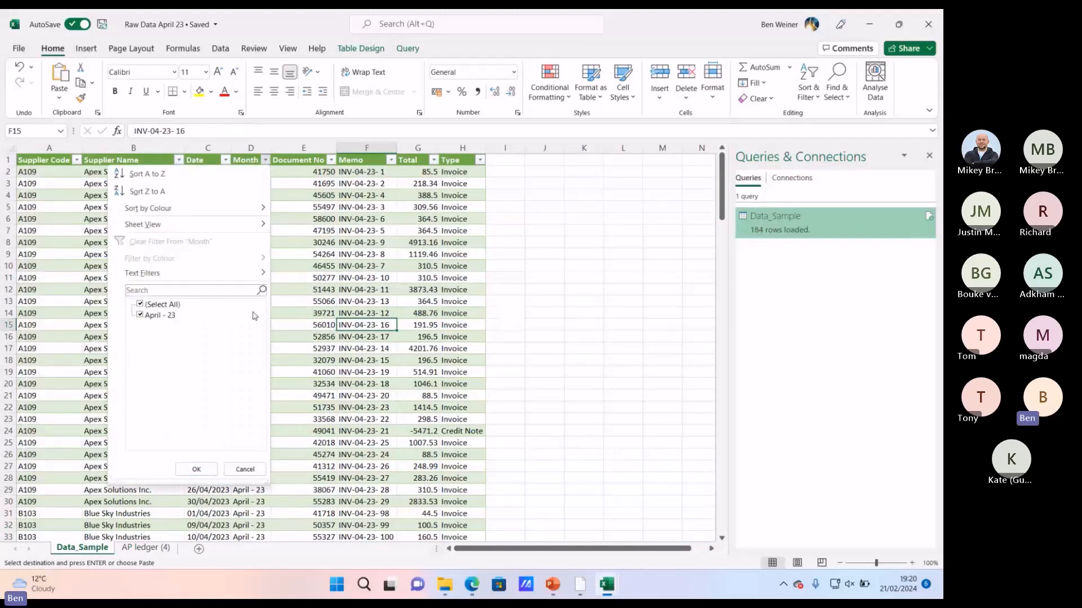
left_click(322, 334)
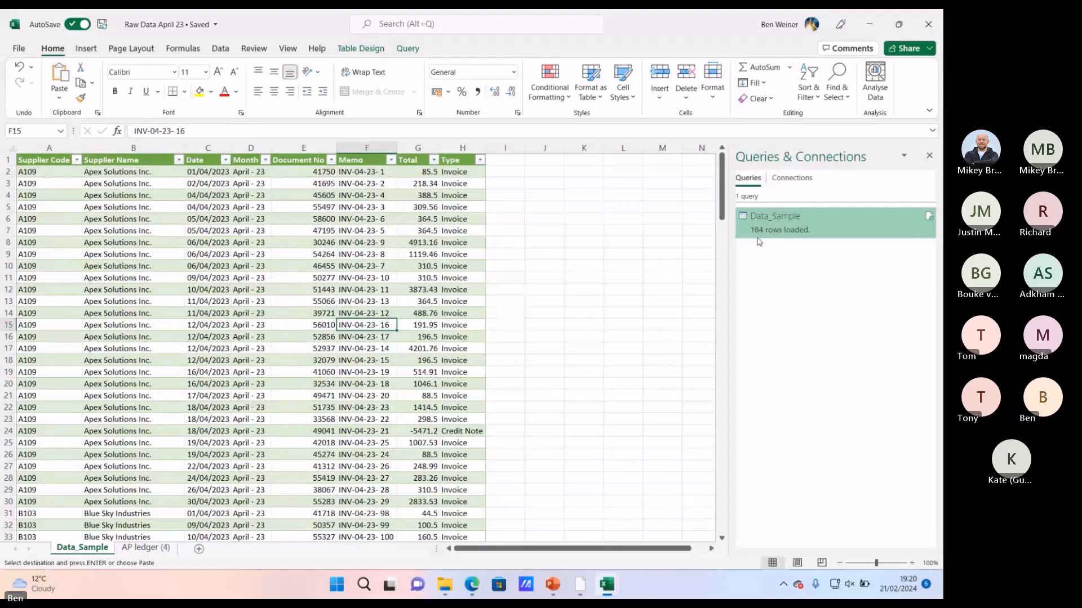
Step: Refresh the Data_Sample query and check the months available for filtering
left_click(221, 49)
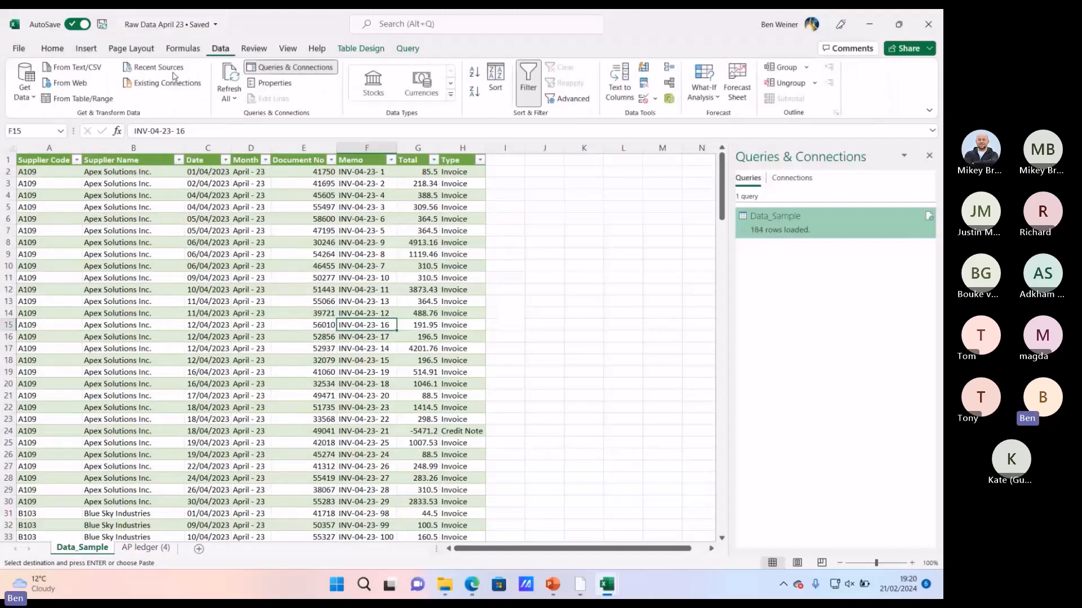
left_click(233, 75)
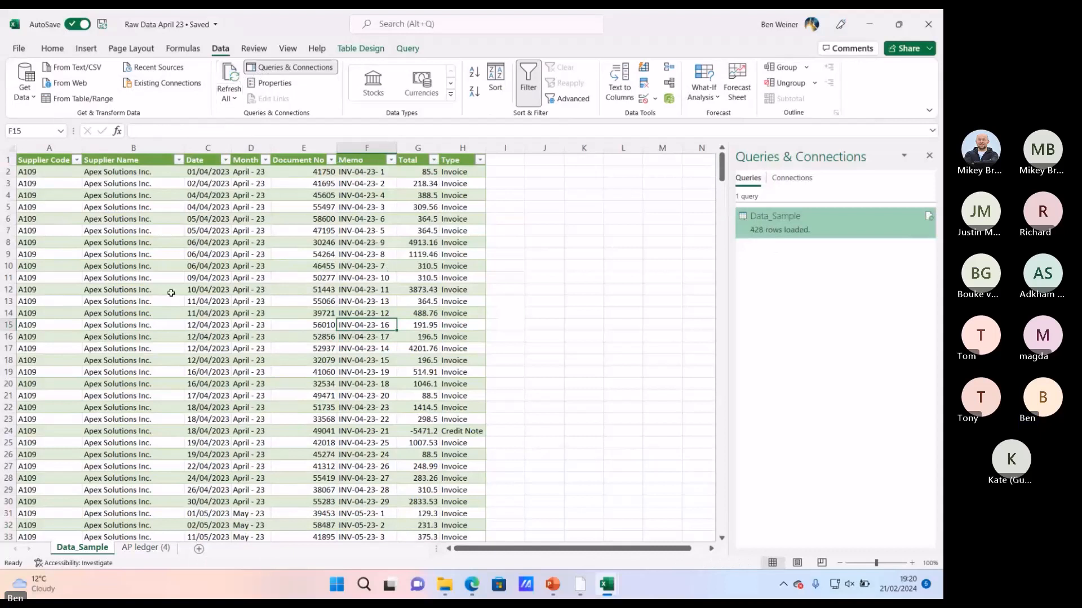
left_click(204, 289)
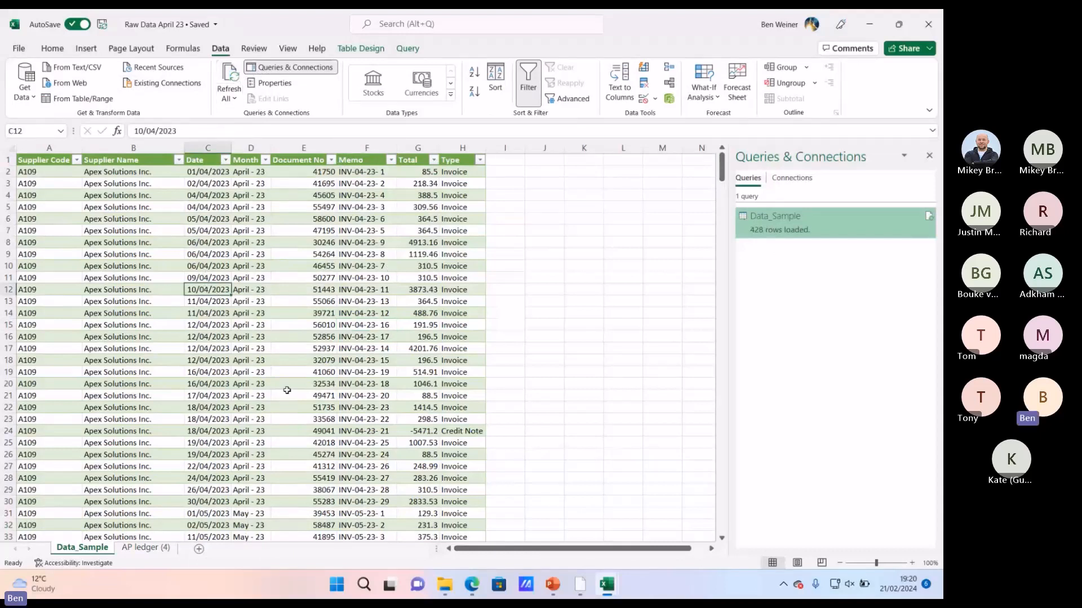
left_click(264, 160)
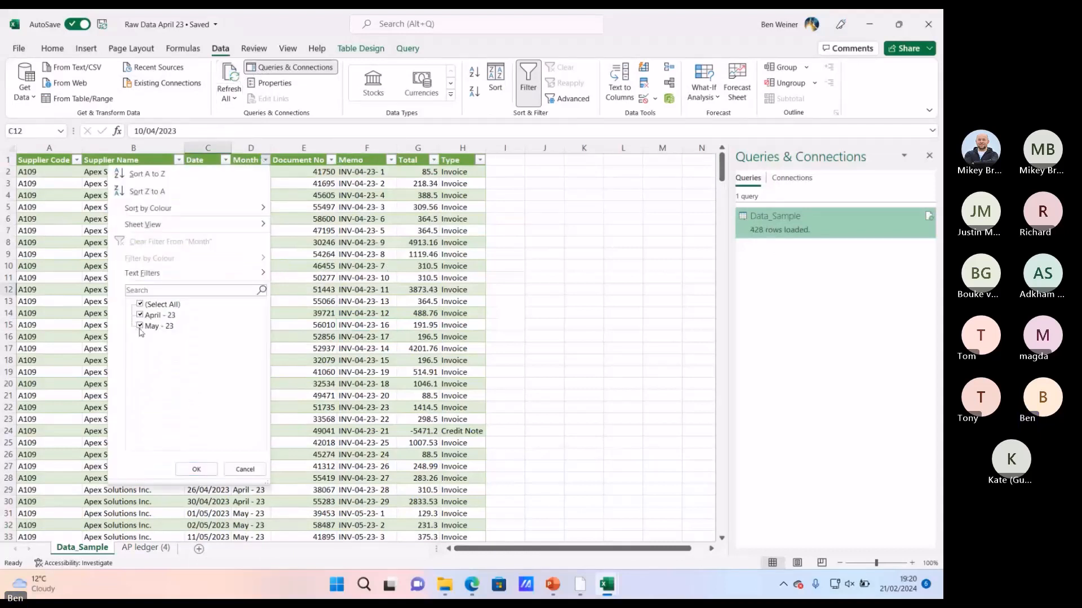
key("Escape")
Step: Look through the refreshed Data_Sample rows supplier by supplier down to New Company Ltd, and return to the table's first cell
key("Down")
key("Down")
key("Down")
key("Down")
key("Down")
key("Down")
key("Down")
key("Down")
key("Down")
key("Down")
key("Down")
key("Down")
key("Down")
key("Down")
key("Down")
key("Down")
key("Down")
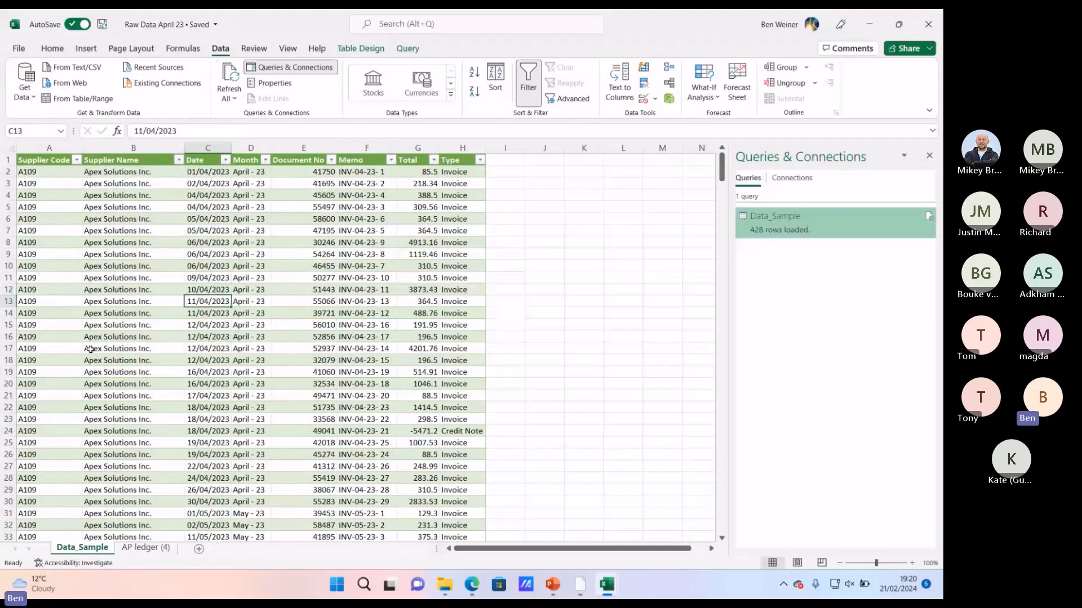
key("Down")
key("Down")
key("Down")
key("Down")
key("Down")
key("Down")
key("Down")
key("Down")
key("Down")
key("Down")
key("Down")
key("Down")
key("Down")
key("Down")
key("Down")
key("Down")
key("Down")
key("Down")
key("Down")
key("Down")
key("Left")
key("Up")
key("Up")
key("Up")
key("Up")
key("Down")
key("Down")
key("Down")
key("Down")
key("Down")
key("Down")
key("Down")
key("Down")
key("Down")
key("Down")
key("Down")
key("Down")
key("Down")
key("Down")
key("Down")
key("Down")
key("Down")
key("Down")
key("Down")
key("Down")
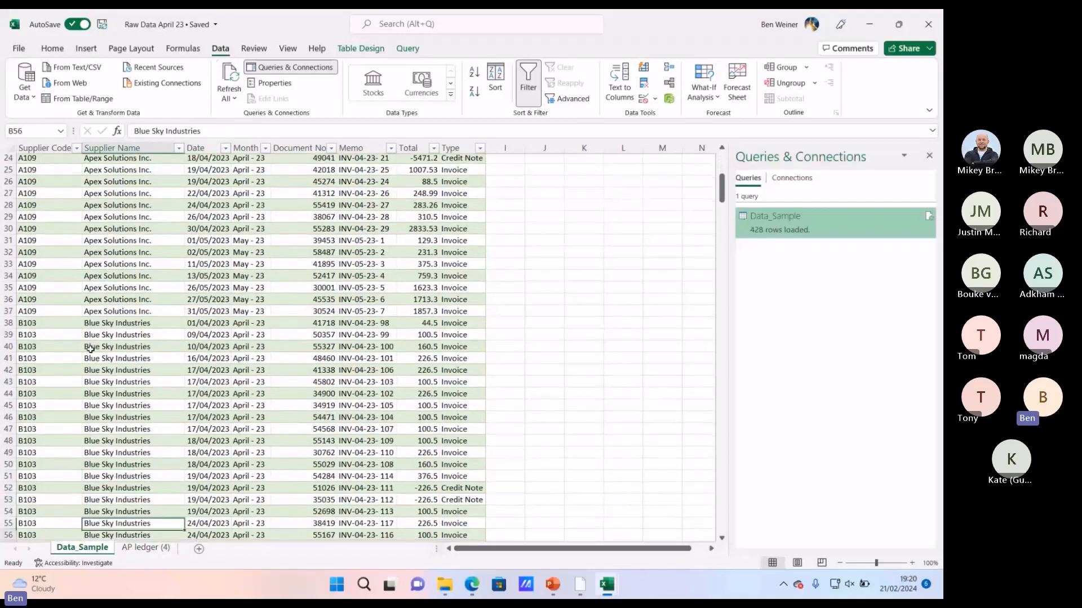
key("Down")
key("Down")
key("Down")
key("Down")
key("Down")
key("Down")
key("Down")
key("Down")
key("Down")
key("Down")
key("Down")
key("Down")
key("Down")
key("Down")
key("Down")
key("Down")
key("Down")
key("Down")
key("Down")
key("Down")
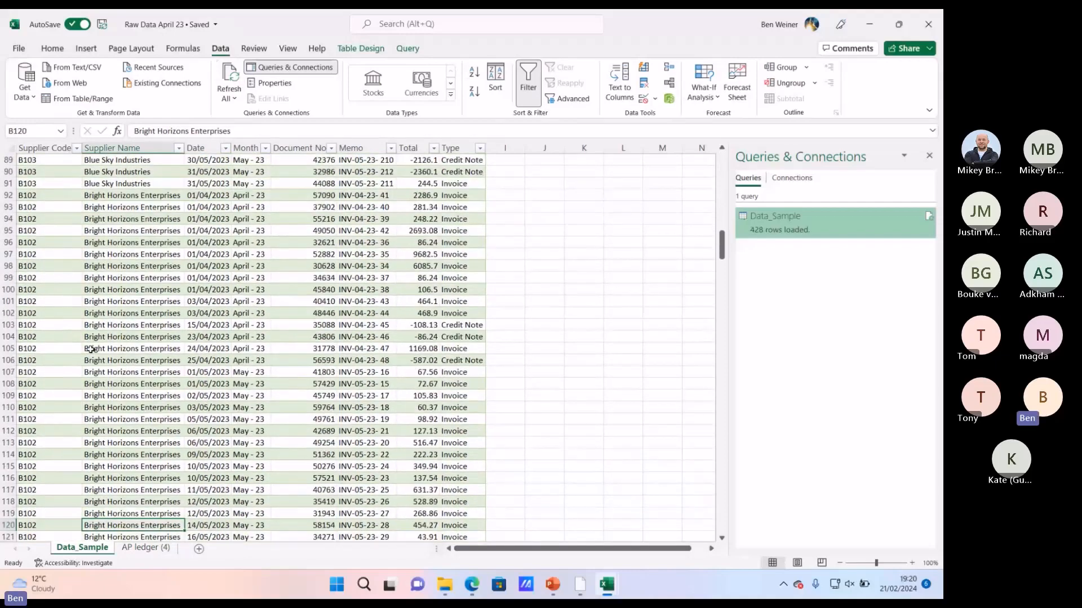
key("Down")
key("Down")
key("Down")
key("Down")
key("Down")
key("Down")
key("Down")
key("Down")
key("Down")
key("Down")
key("Down")
key("Down")
key("Down")
key("Down")
key("Down")
key("Down")
key("Down")
key("Down")
key("Down")
key("Down")
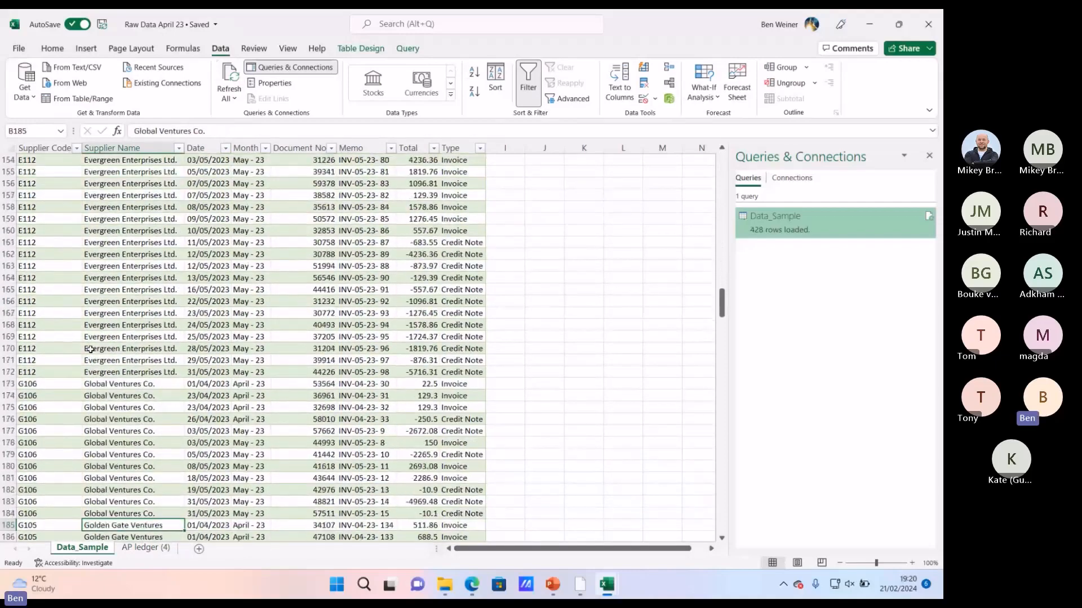
key("Down")
key("Down")
key("Down")
key("Down")
key("Down")
key("Down")
key("Down")
key("Down")
key("Down")
key("Down")
key("Down")
key("Down")
key("Down")
key("Down")
key("Down")
key("Down")
key("Down")
key("Down")
key("Down")
key("Down")
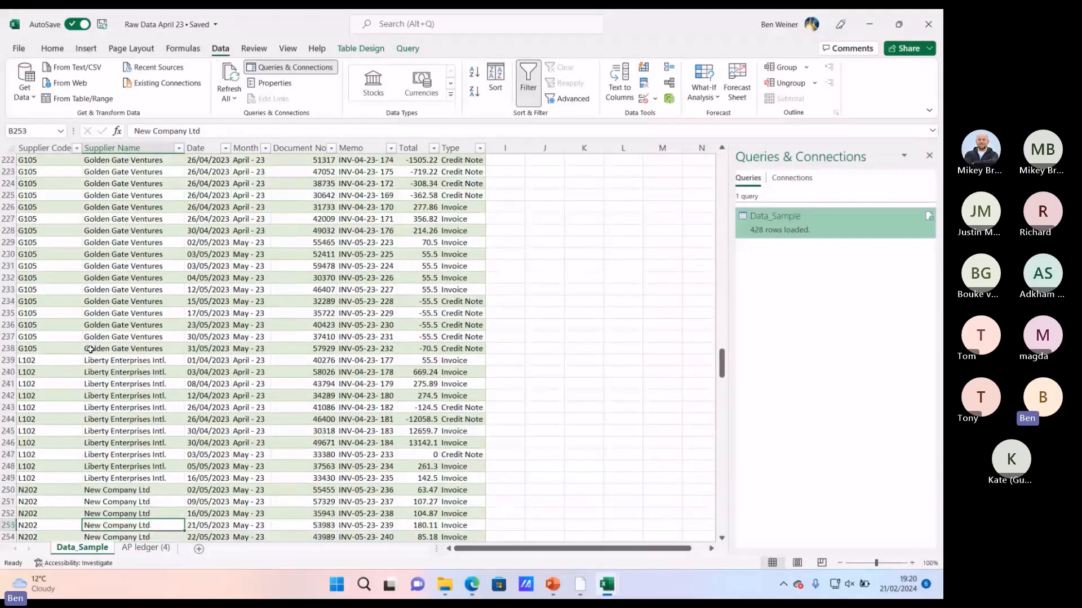
key("Up")
key("Up")
key("Up")
key("Up")
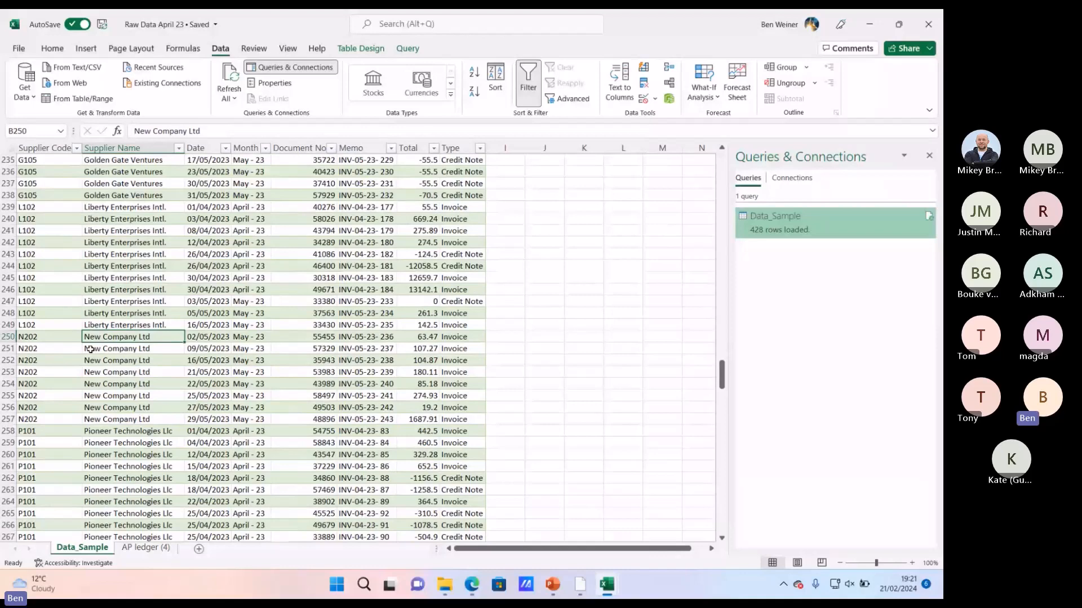
key("ctrl+Up")
key("ctrl+Left")
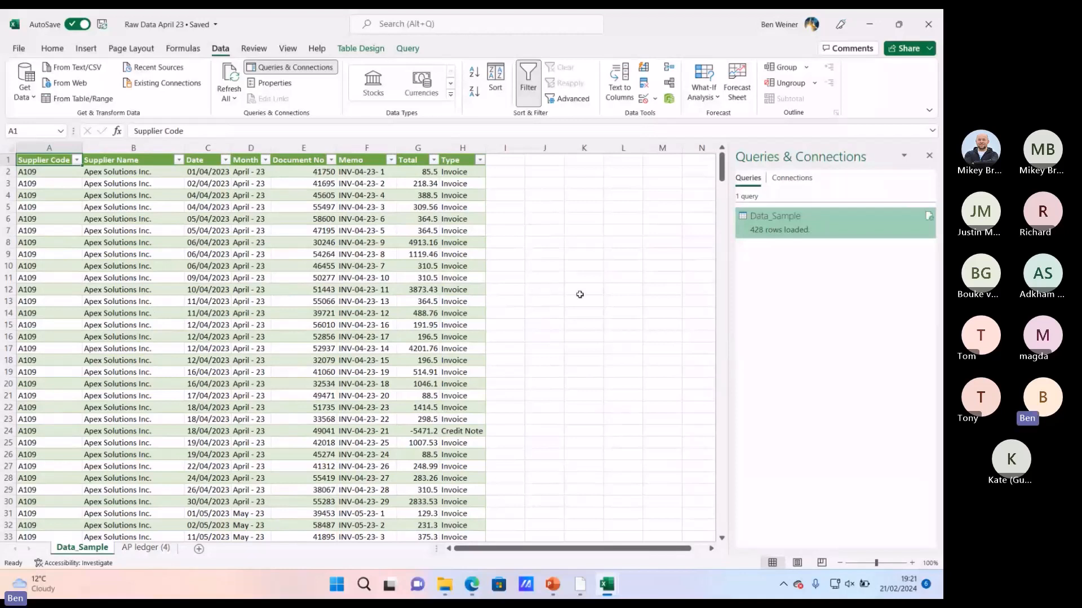
Step: Open the Data_Sample query in the Power Query Editor, view its applied steps and transform tools, and close the editor
double_click(764, 226)
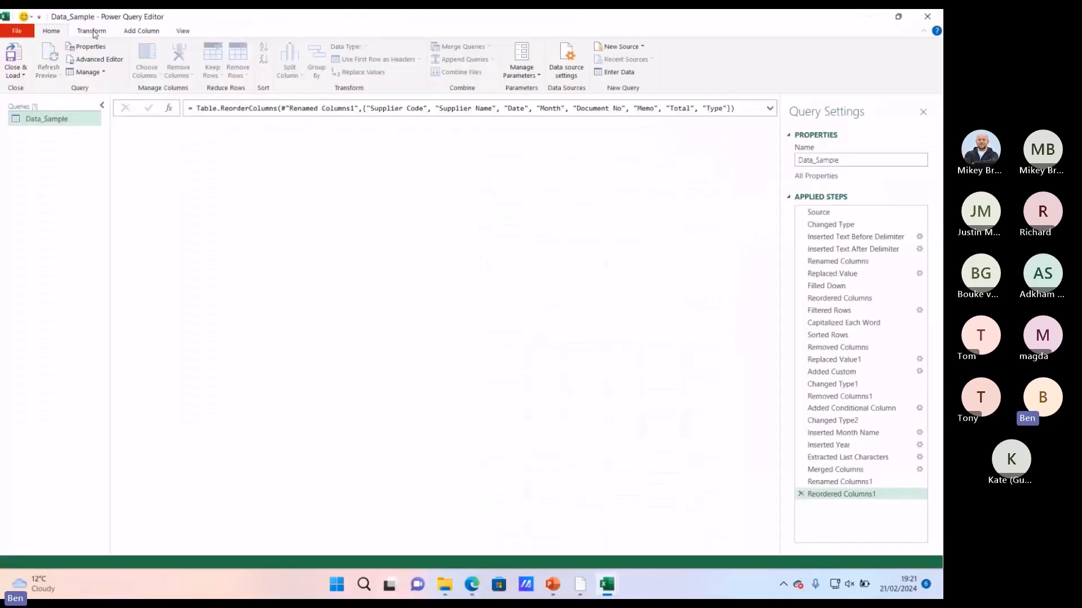
left_click(91, 31)
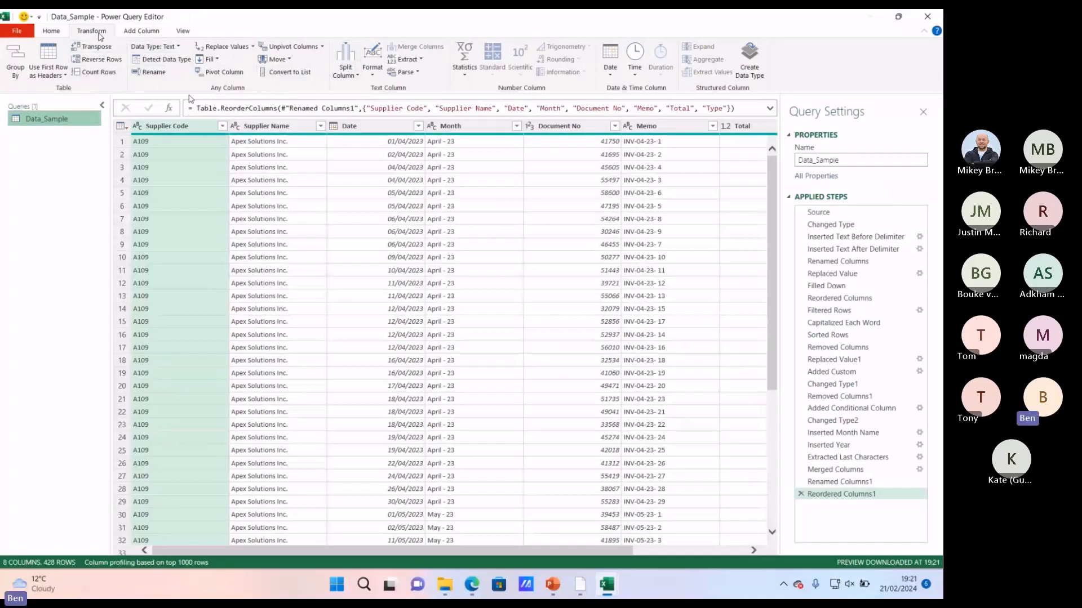
left_click(928, 17)
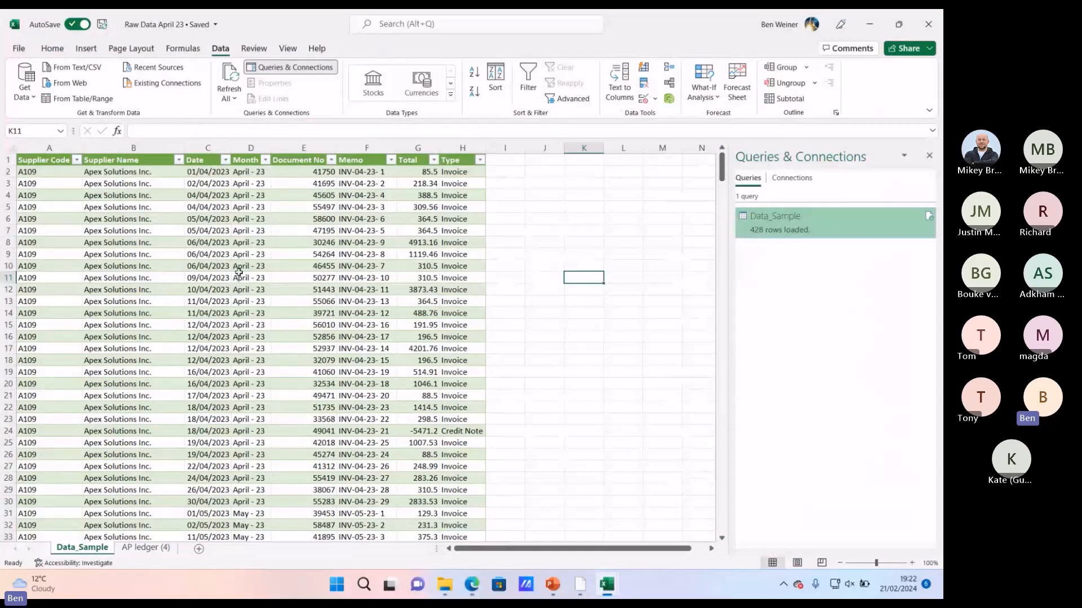
Step: Check which file sources are available for importing data, including the folder option
left_click(25, 84)
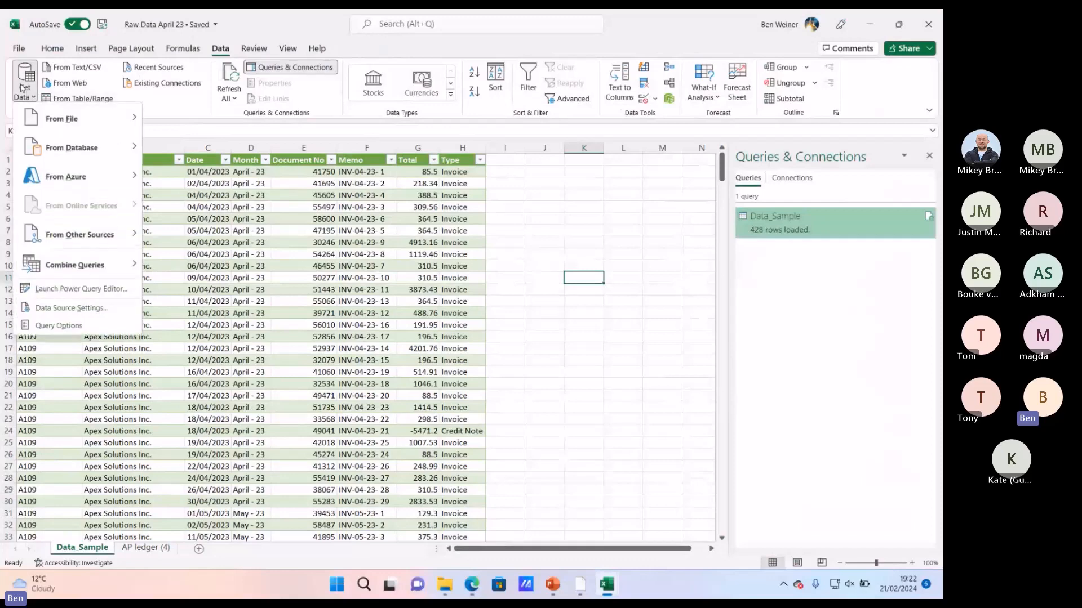
mouse_move(63, 127)
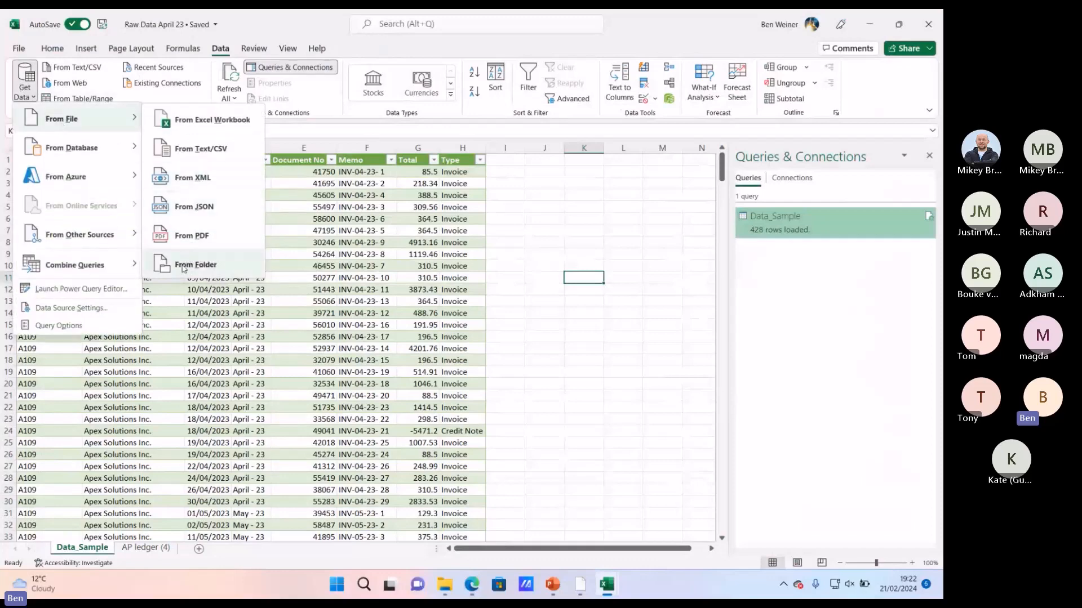
left_click(313, 469)
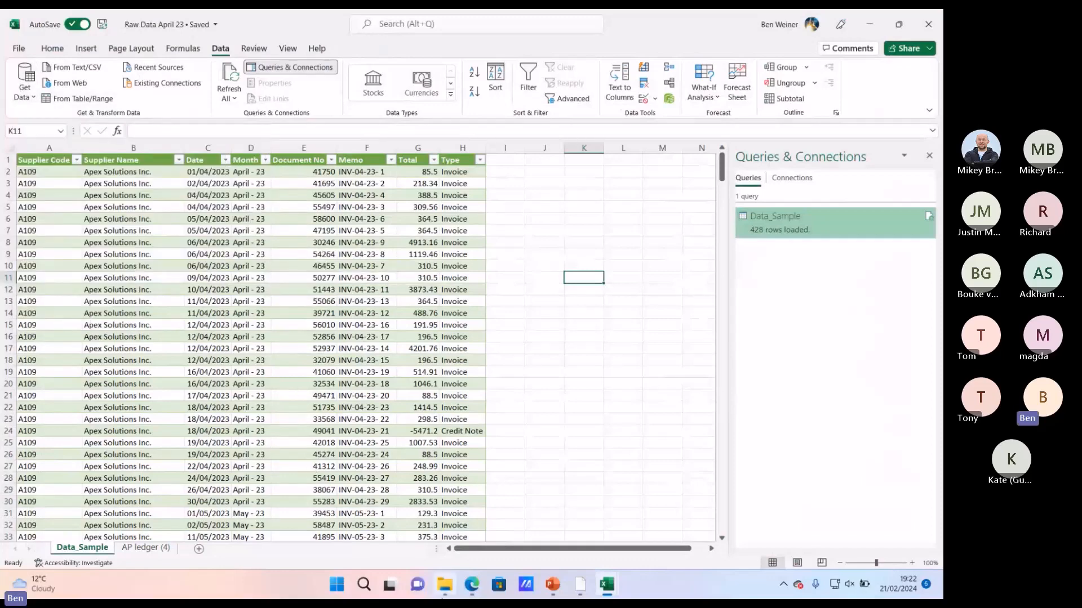
Step: Switch to File Explorer to view the workbooks in the Southampton Data folder, and return to the April workbook
left_click(445, 586)
left_click_drag(345, 296, 197, 233)
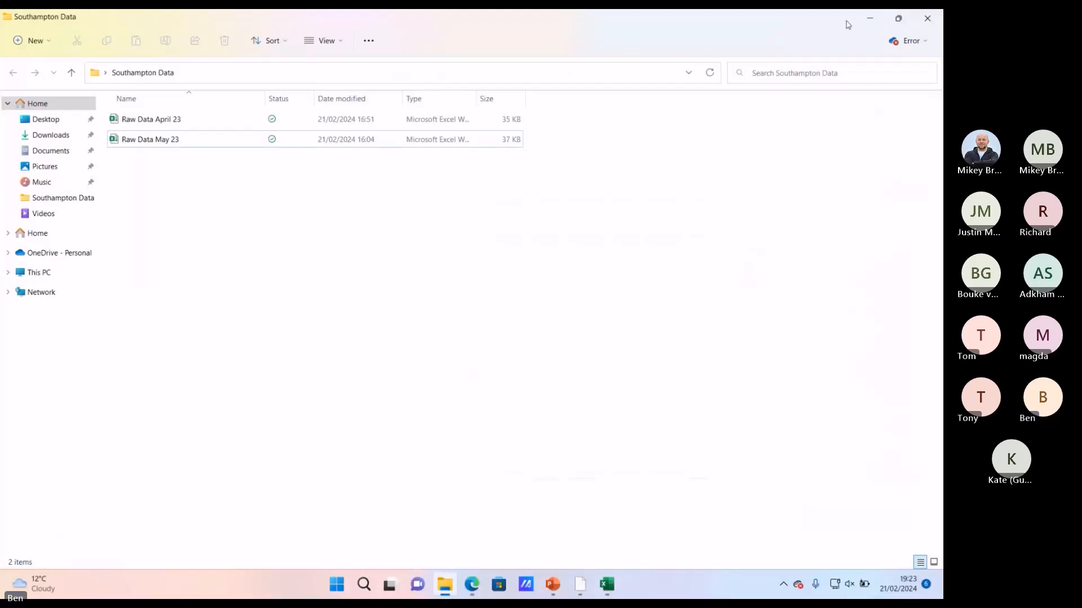
left_click(869, 22)
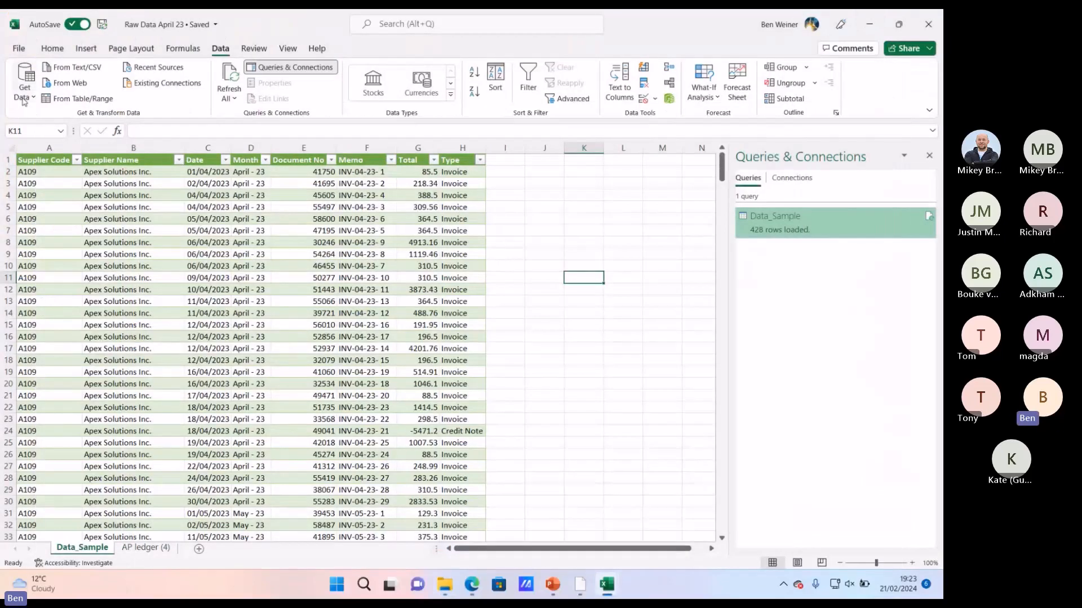
Step: Preview the Desktop's Southampton Data folder as a folder data source, and leave the preview without importing
left_click(25, 84)
mouse_move(70, 127)
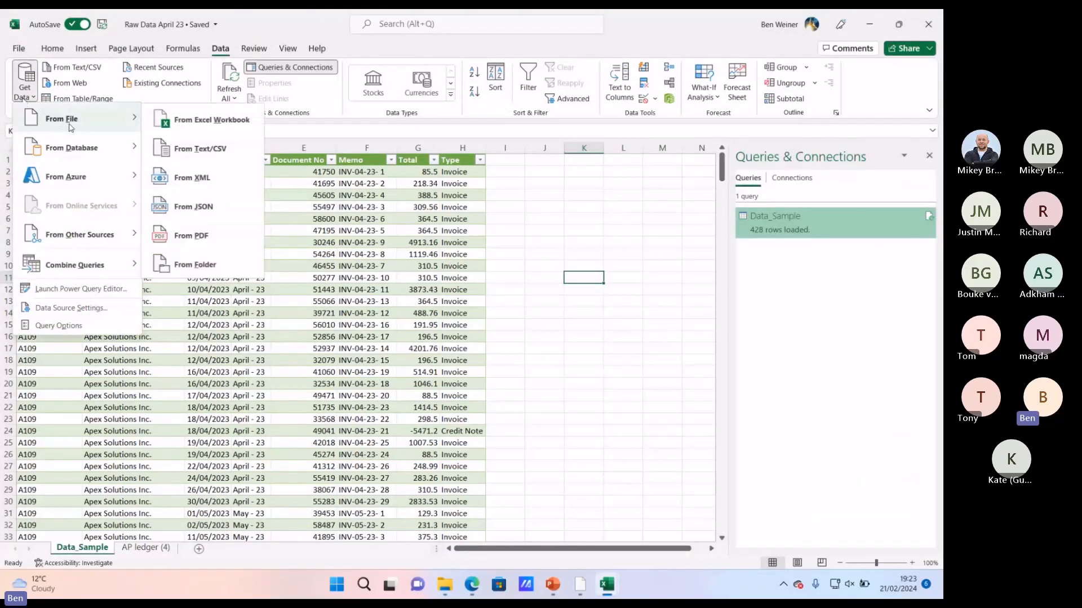
left_click(200, 268)
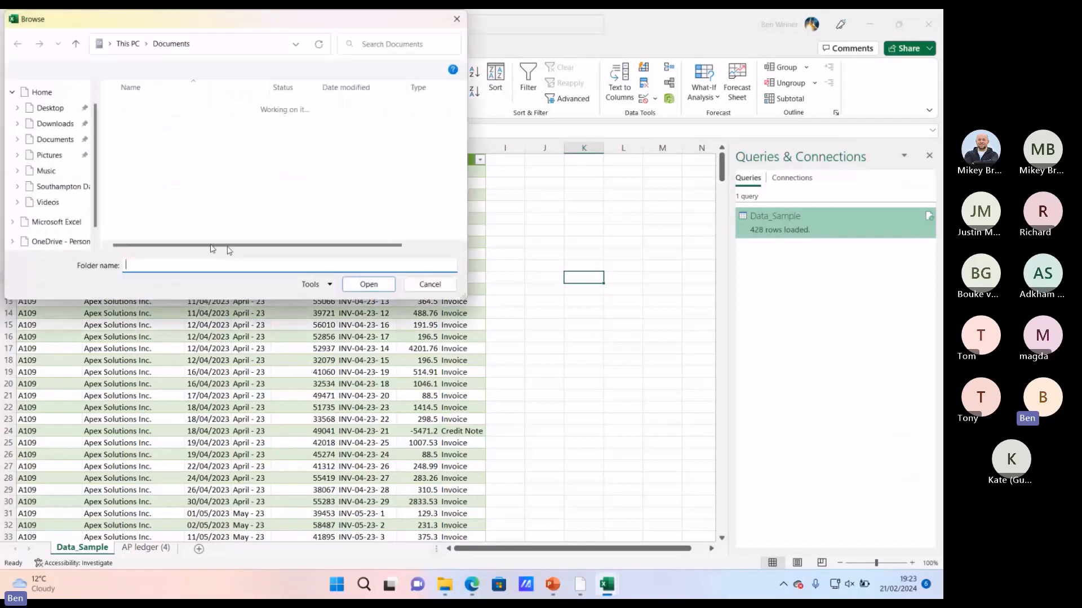
left_click(52, 90)
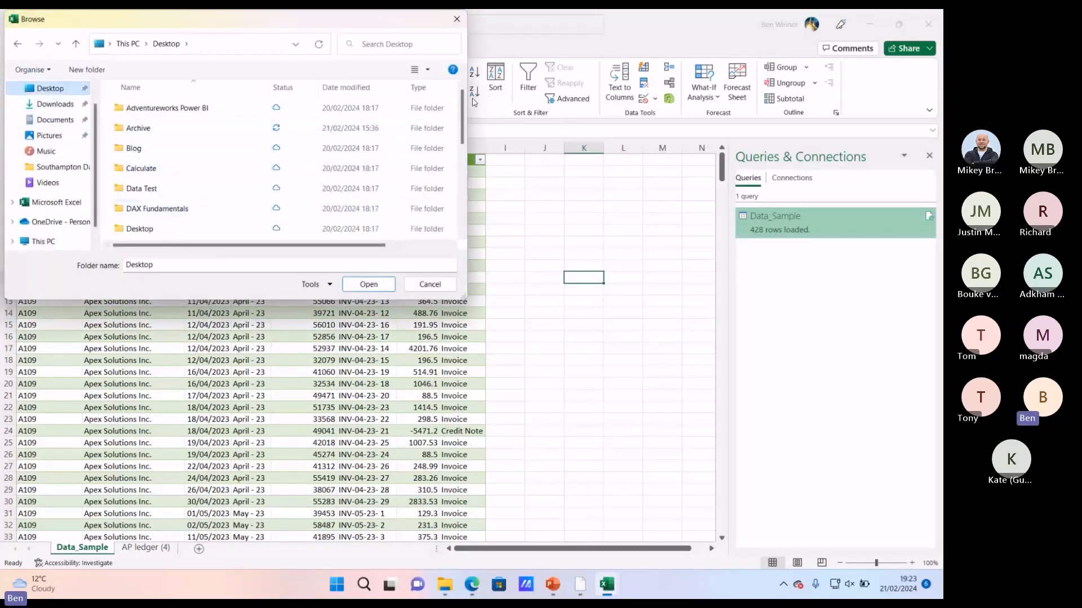
scroll(259, 221, "down", 4)
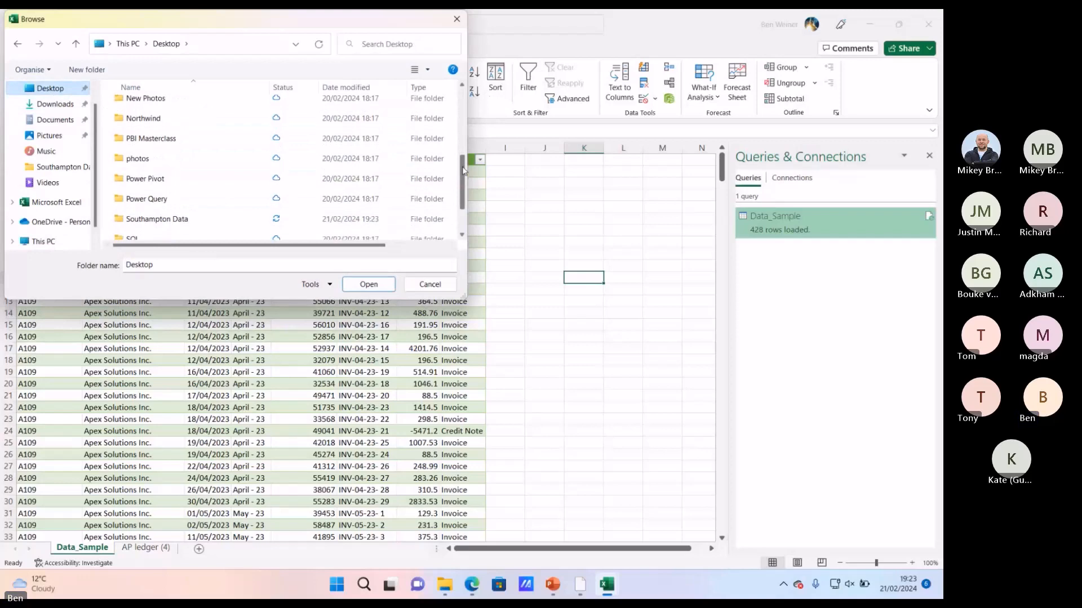
left_click(260, 220)
left_click(367, 286)
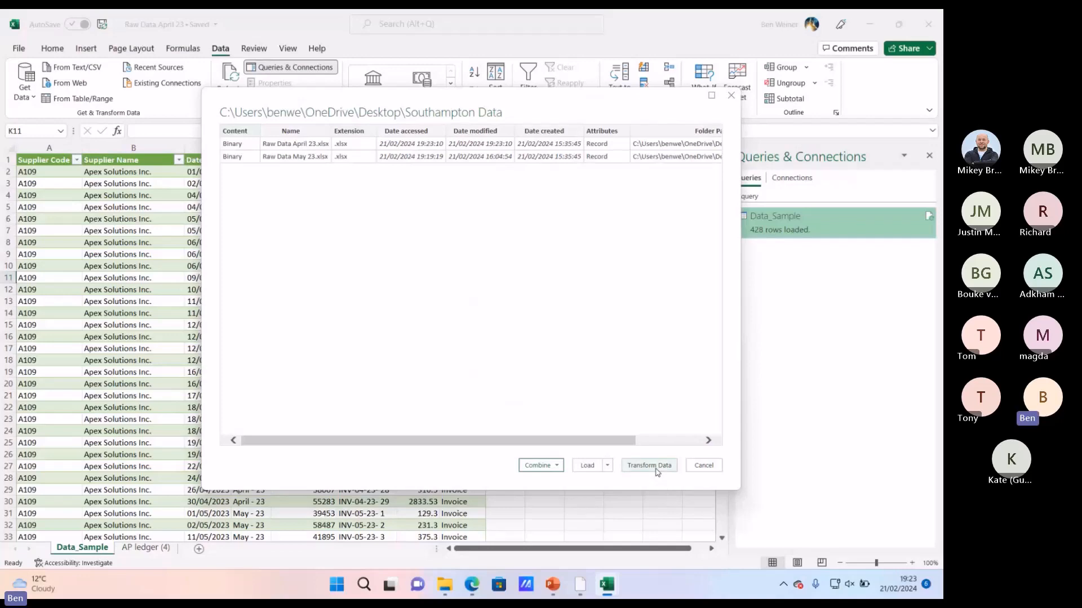
left_click(703, 466)
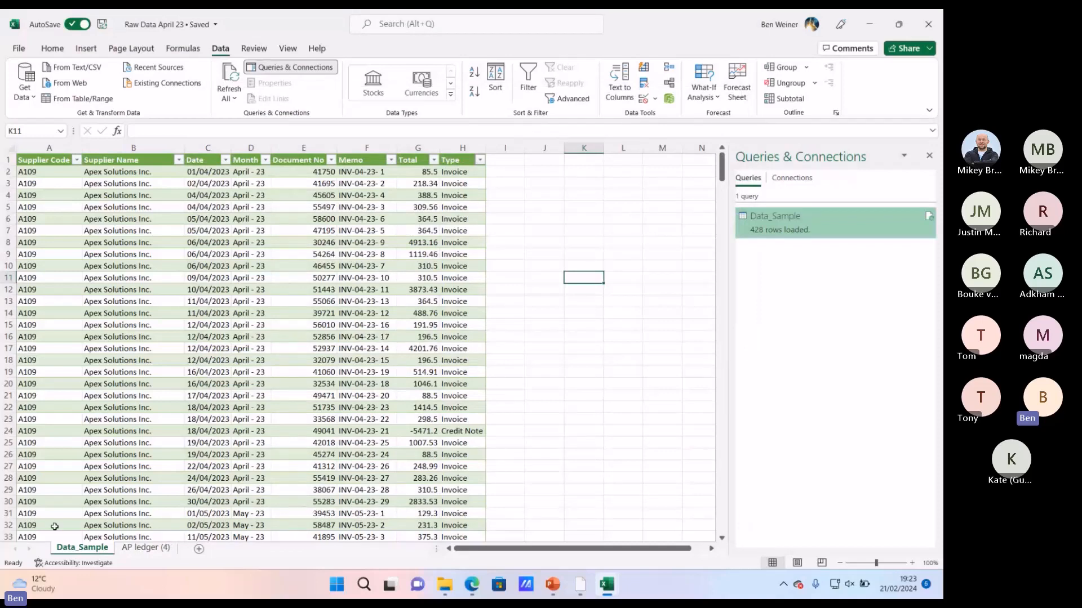
Step: View the source ledger on the AP ledger (4) sheet from its first row, checking the Supplier, Date and Document No headers
left_click(145, 547)
left_click(120, 407)
key("ctrl+Up")
key("ctrl+Up")
key("ctrl+Up")
key("ctrl+Up")
key("ctrl+Up")
key("ctrl+Up")
key("ctrl+Up")
key("ctrl+Up")
key("ctrl+Up")
key("ctrl+Up")
key("ctrl+Up")
key("ctrl+Up")
key("ctrl+Up")
key("ctrl+Up")
key("ctrl+Up")
key("ctrl+Up")
key("ctrl+Up")
key("ctrl+Up")
key("ctrl+Up")
key("ctrl+Up")
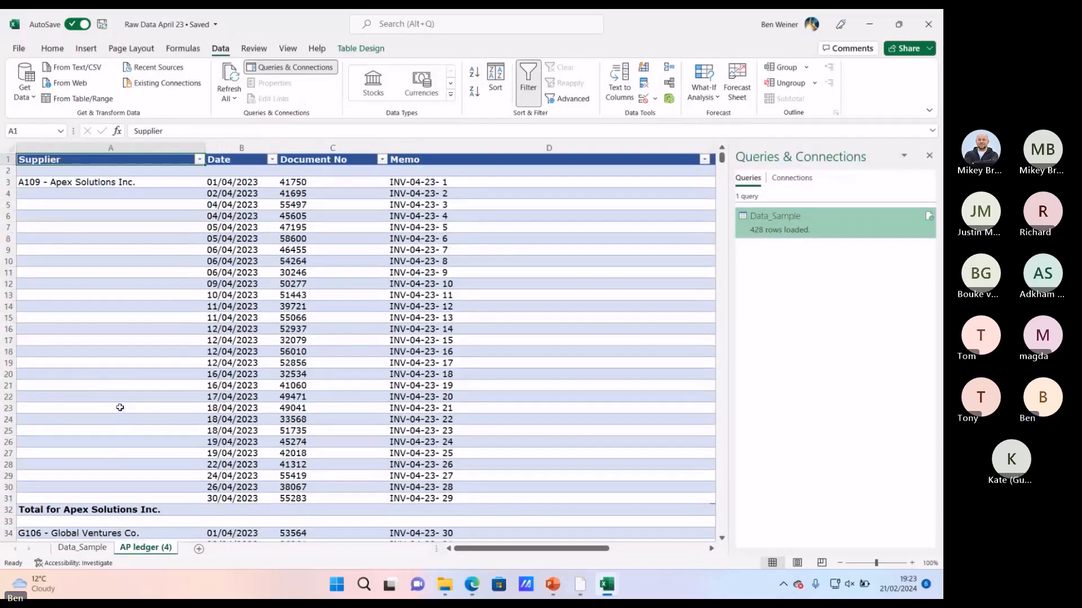
key("Right")
key("Right")
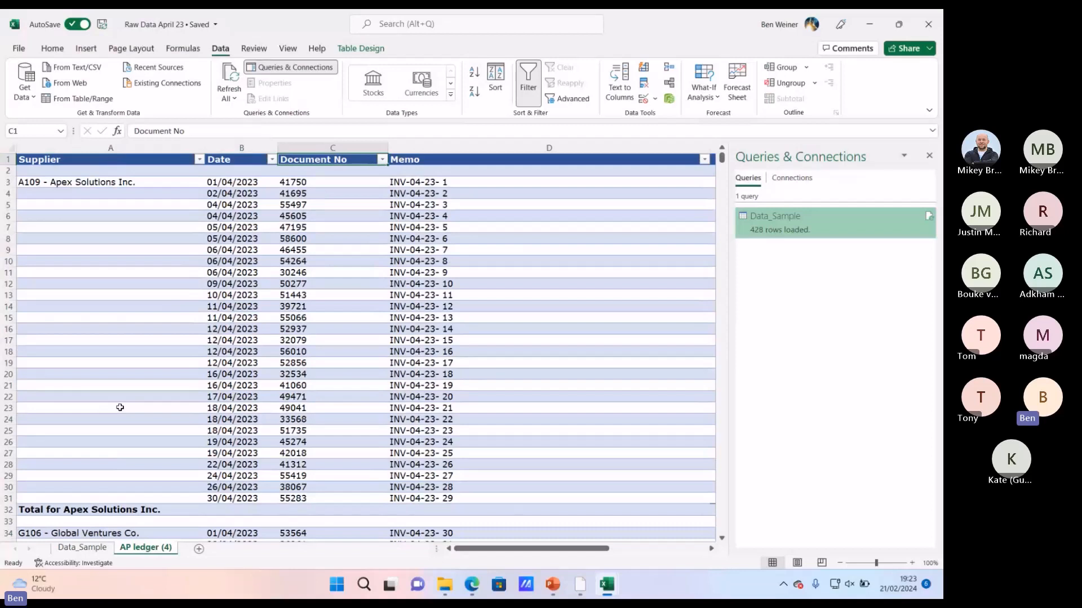
key("Left")
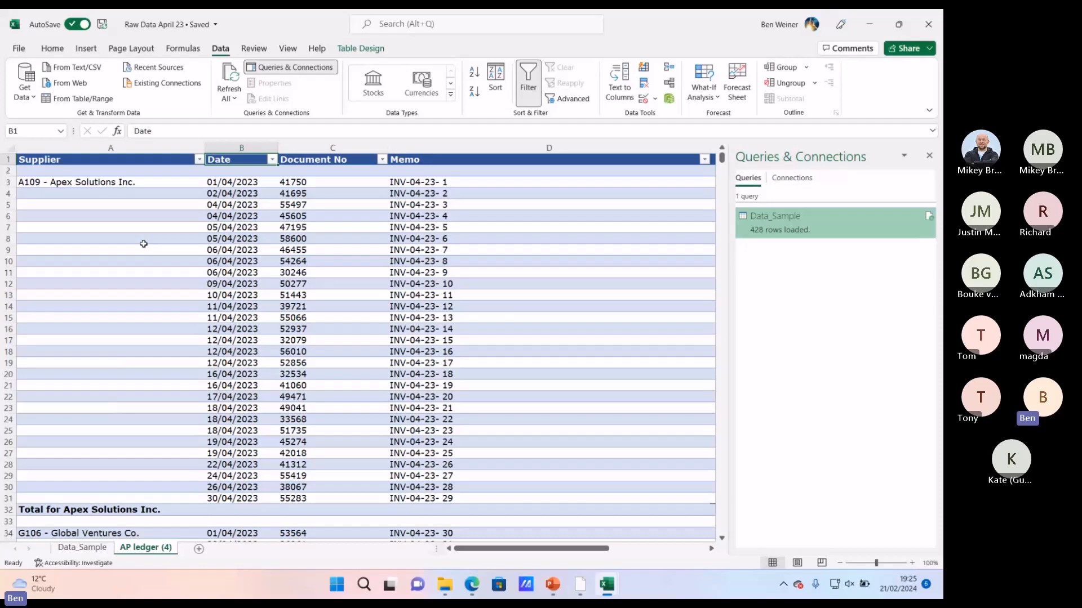
Step: Return to the Data_Sample sheet, open its query for editing, and view the Choose Columns options for the final step without changing them
left_click(82, 548)
left_click_drag(505, 148, 544, 148)
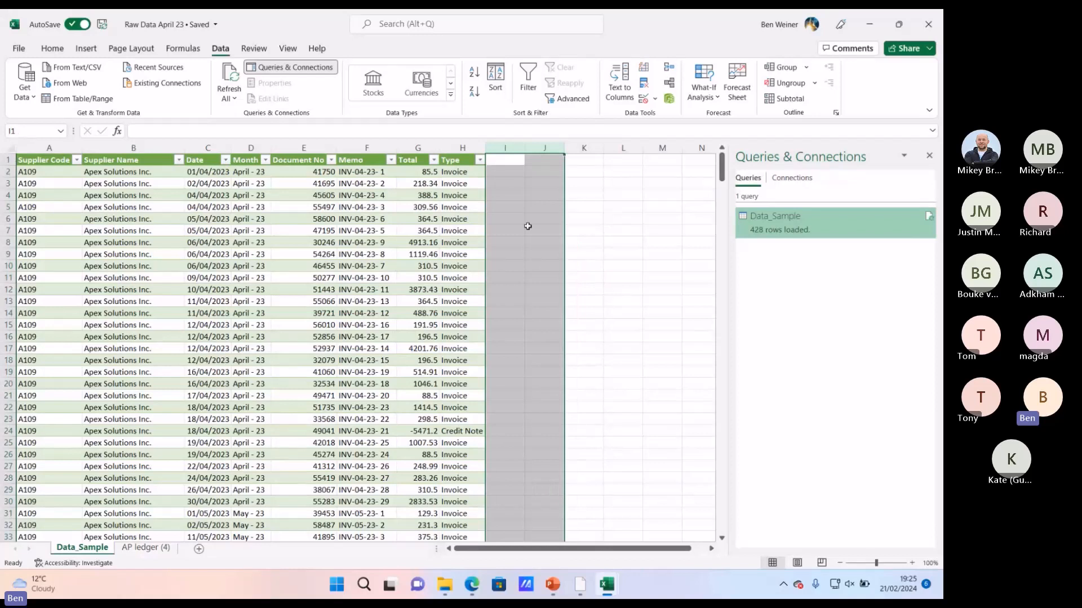
double_click(782, 235)
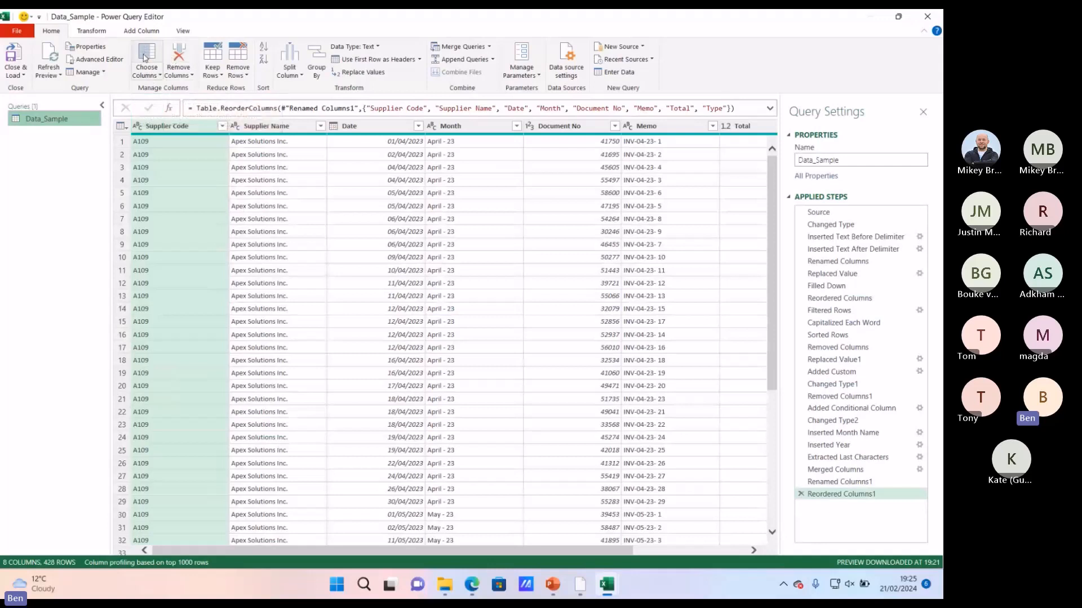
left_click(145, 57)
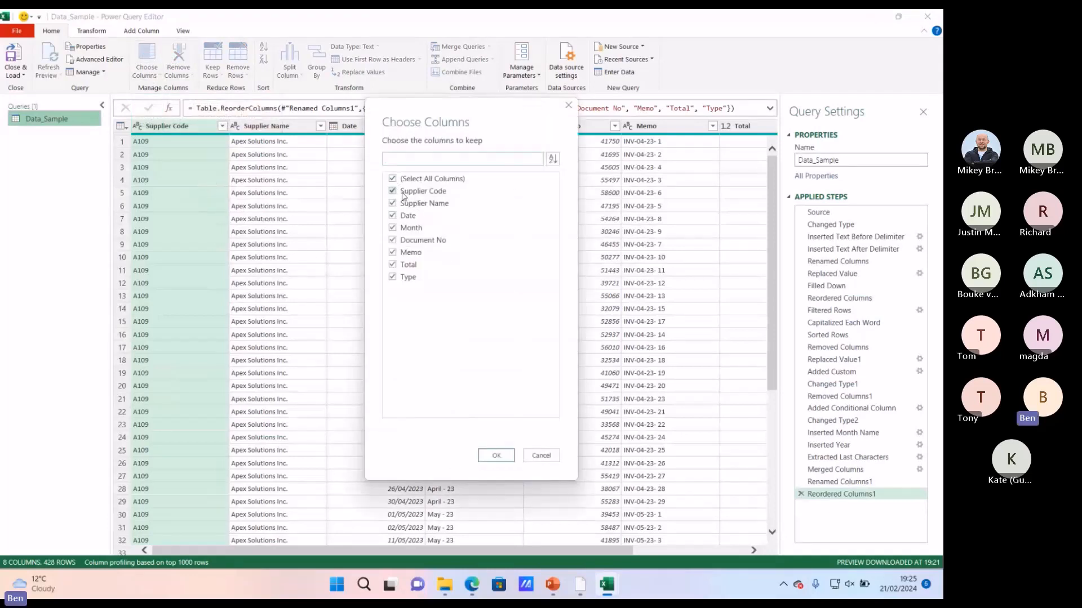
left_click(541, 455)
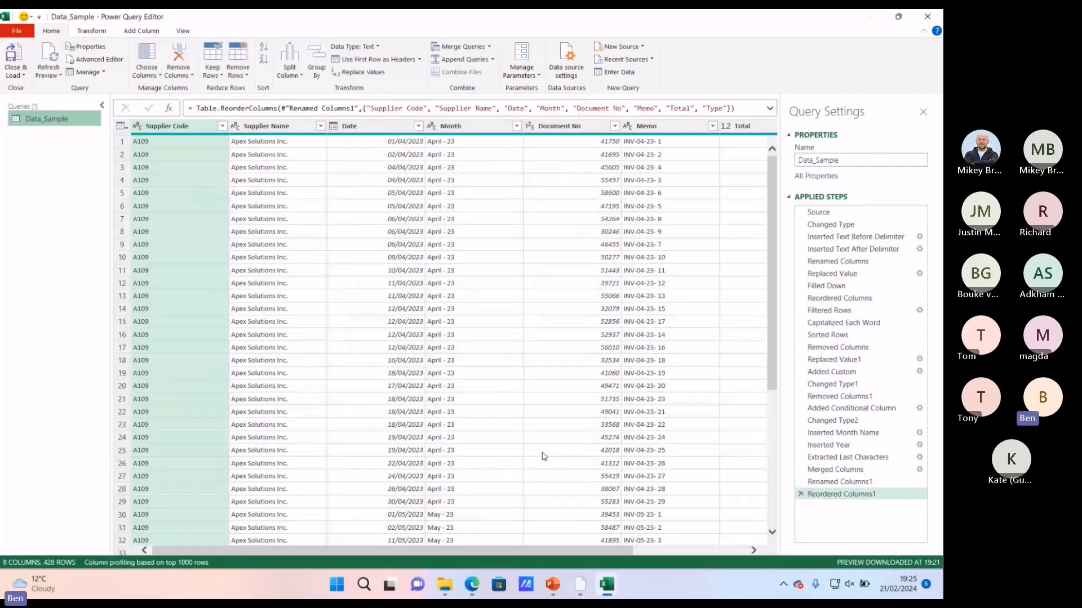
Step: Try to keep only the Supplier, Memo and Invoices columns straight after the Changed Type step, and cancel the selection
left_click(843, 226)
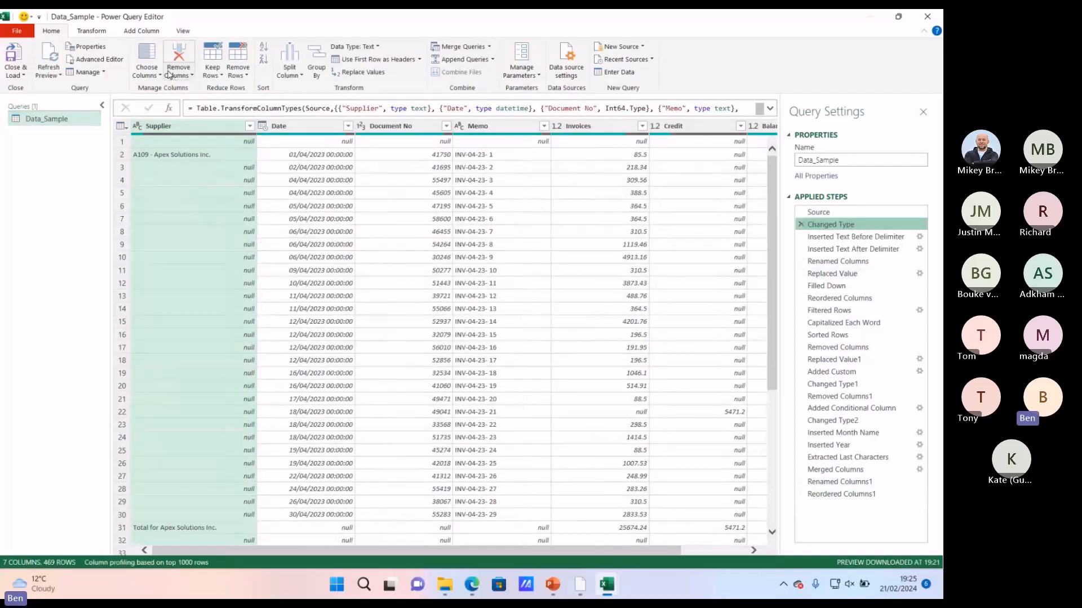
left_click(148, 59)
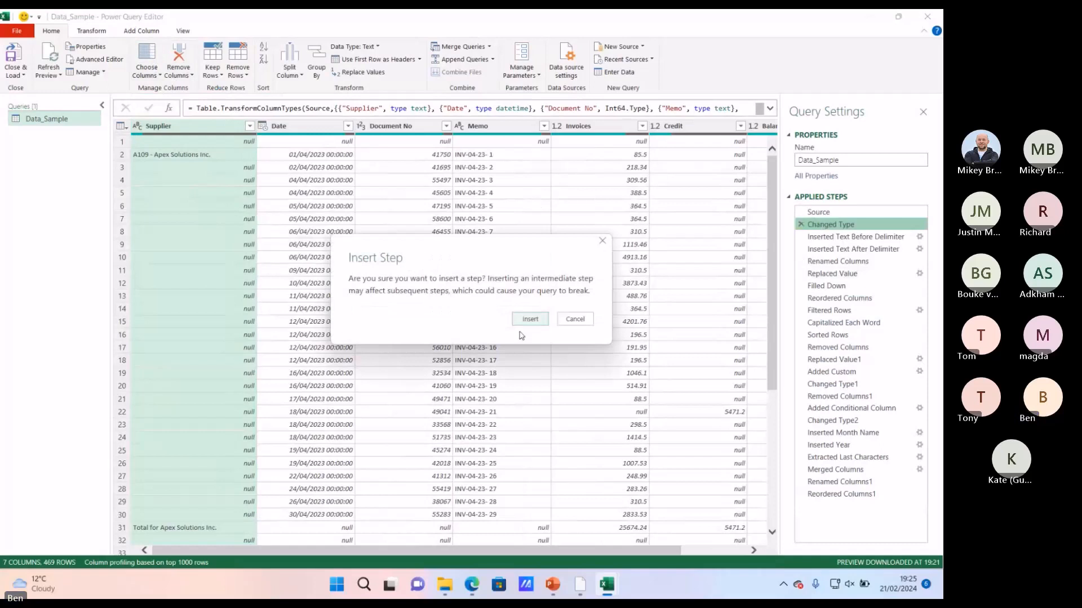
left_click(534, 323)
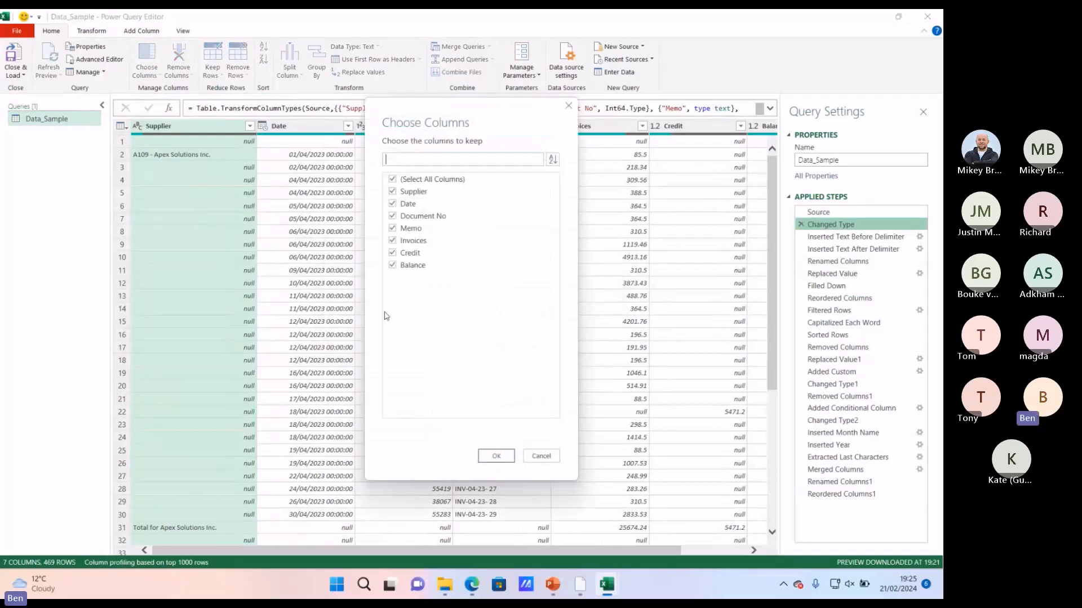
left_click(393, 180)
left_click(394, 192)
left_click(393, 229)
left_click(393, 242)
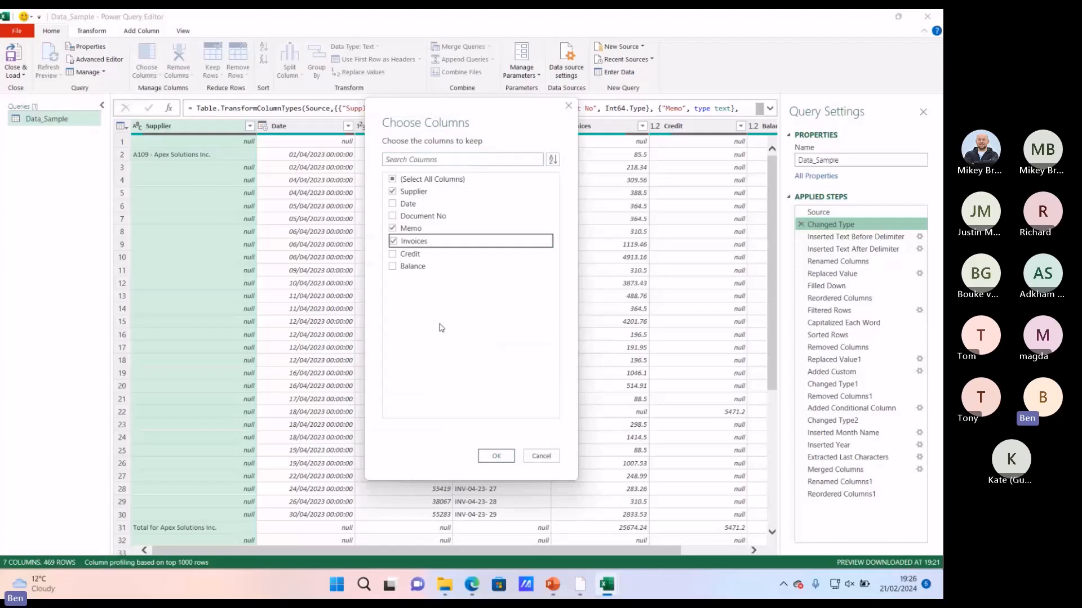
left_click(541, 457)
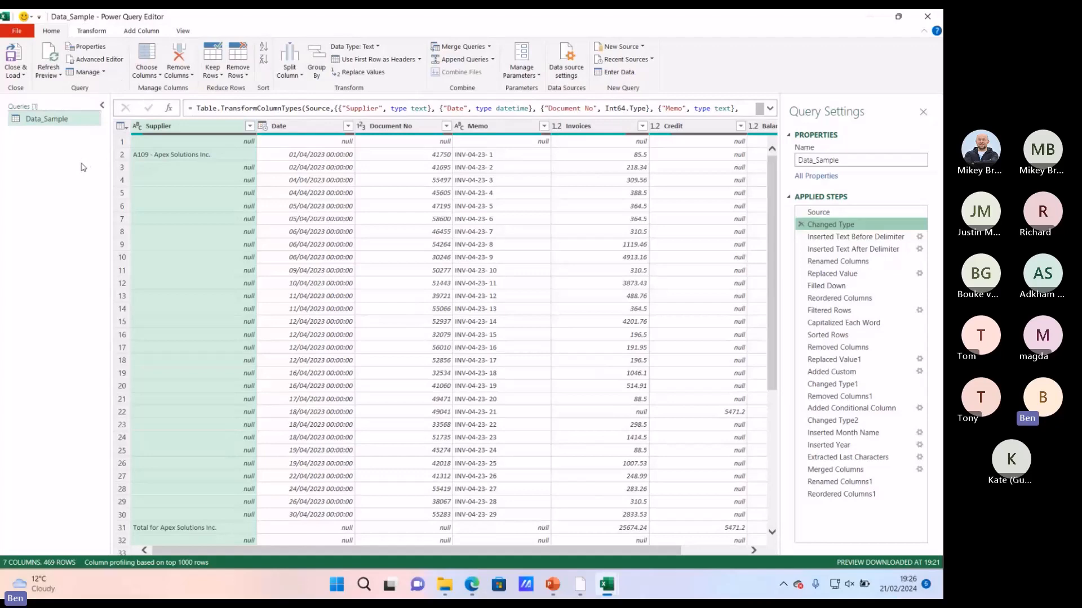
Step: Remove the Supplier column straight after the Changed Type step, and delete the inserted removal step again
left_click(179, 57)
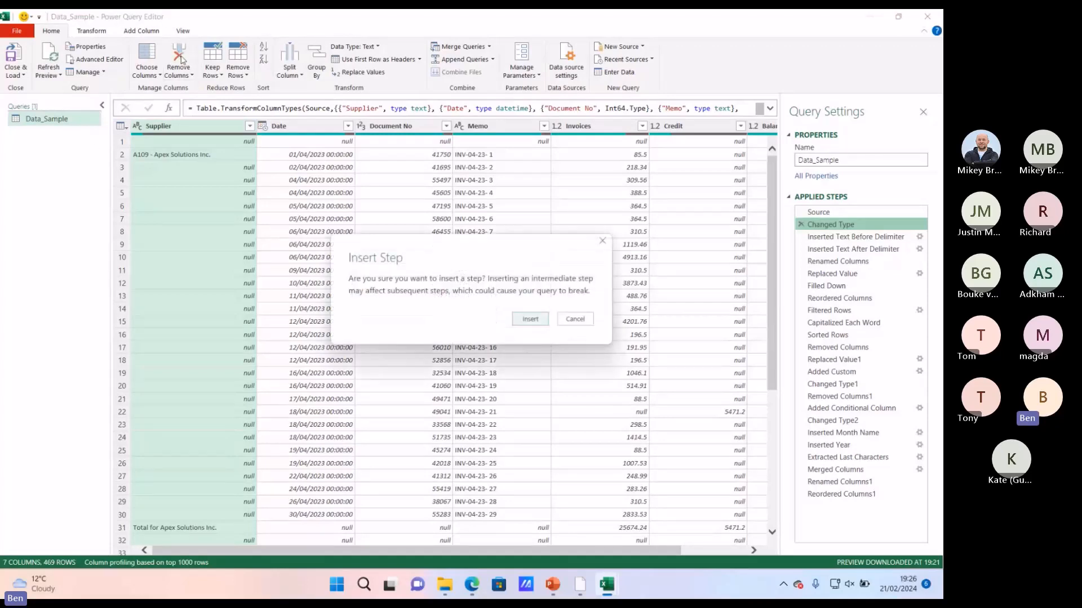
left_click(522, 320)
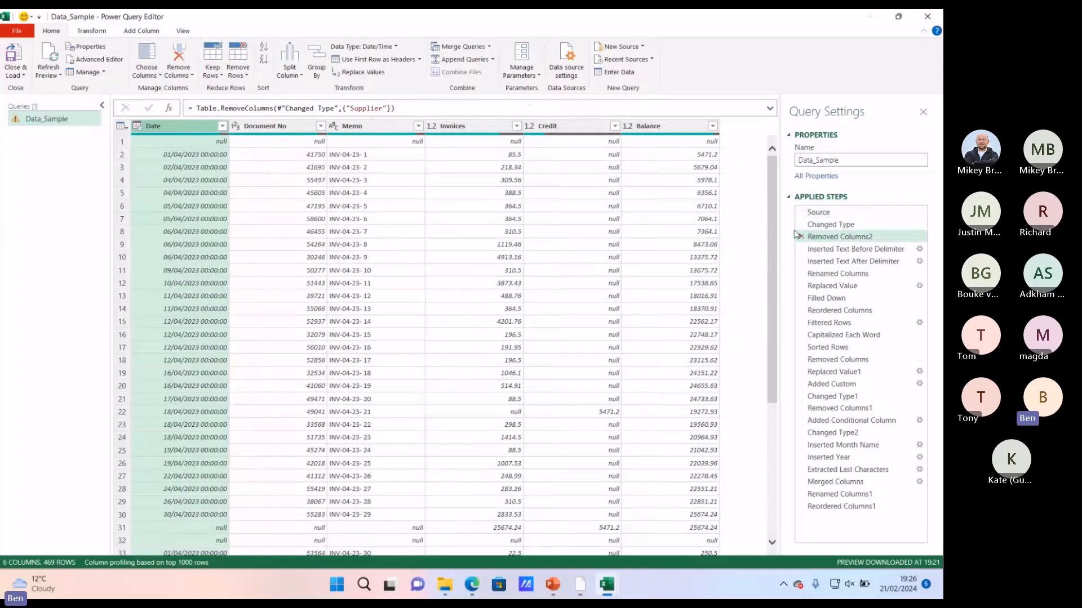
left_click(801, 237)
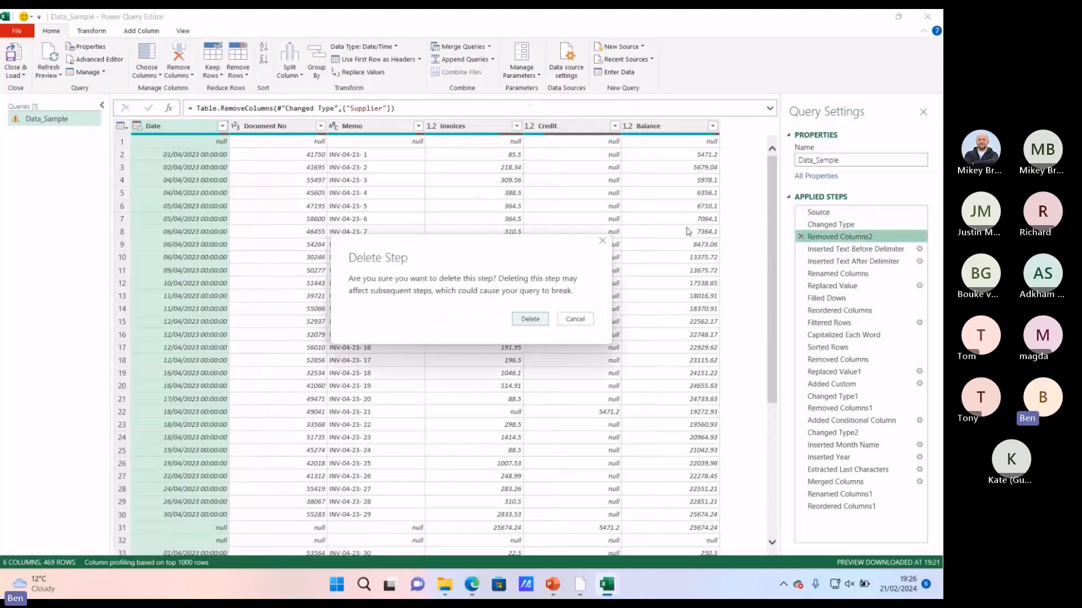
left_click(530, 320)
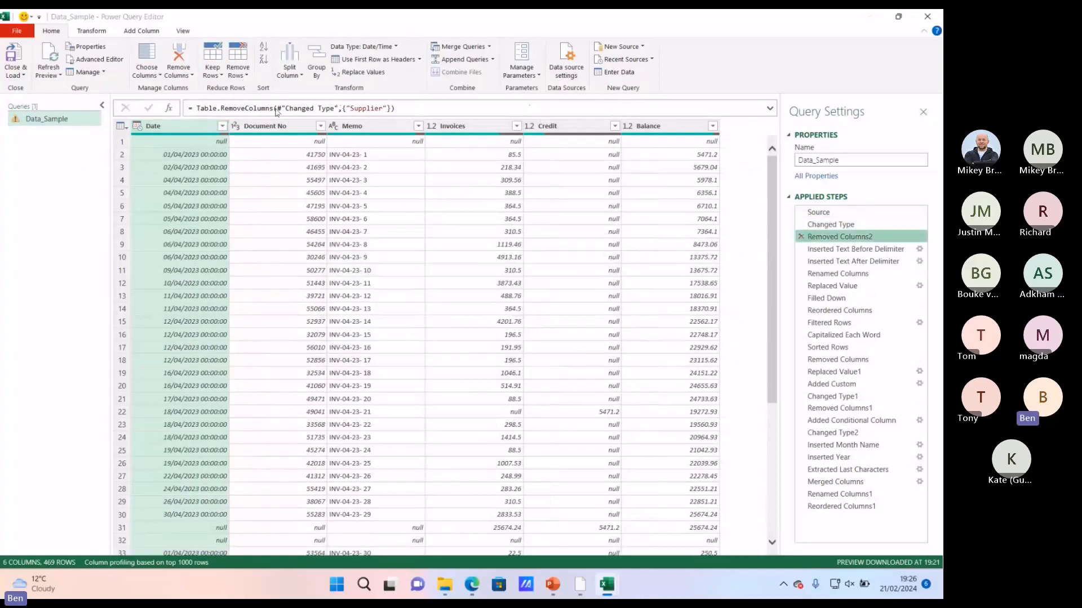
Step: Check the column removal and selection options at the Inserted Text Before Delimiter step, cancel, and close the Power Query Editor
left_click(176, 76)
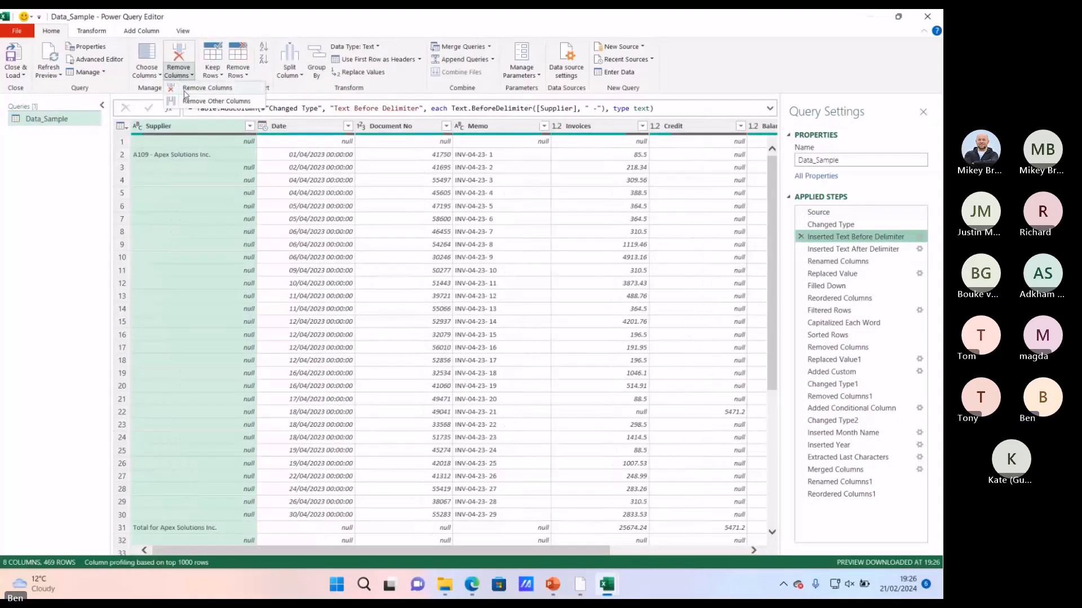
left_click(147, 75)
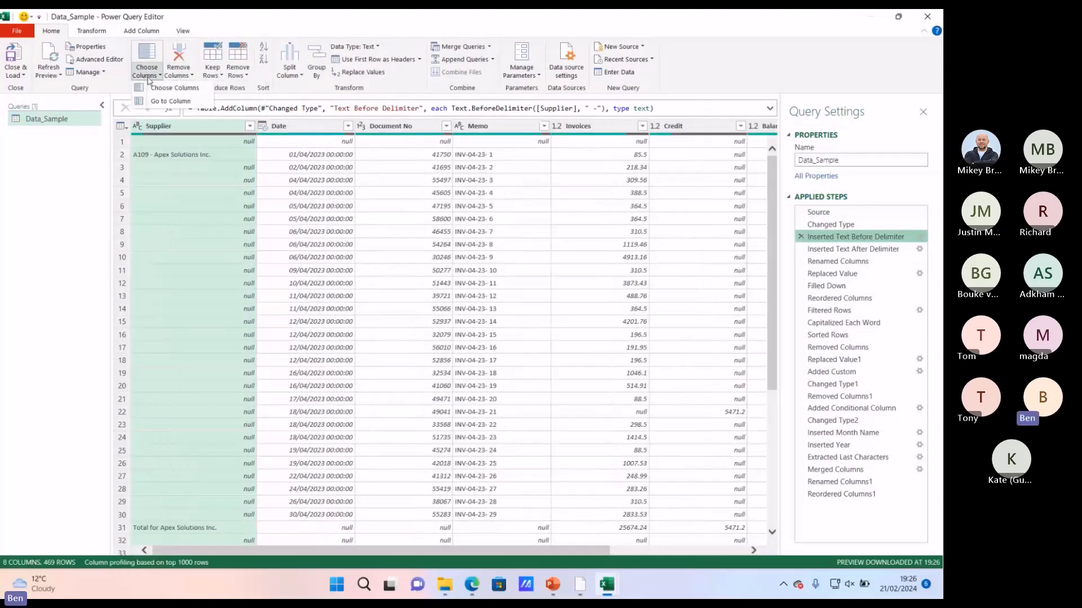
left_click(162, 88)
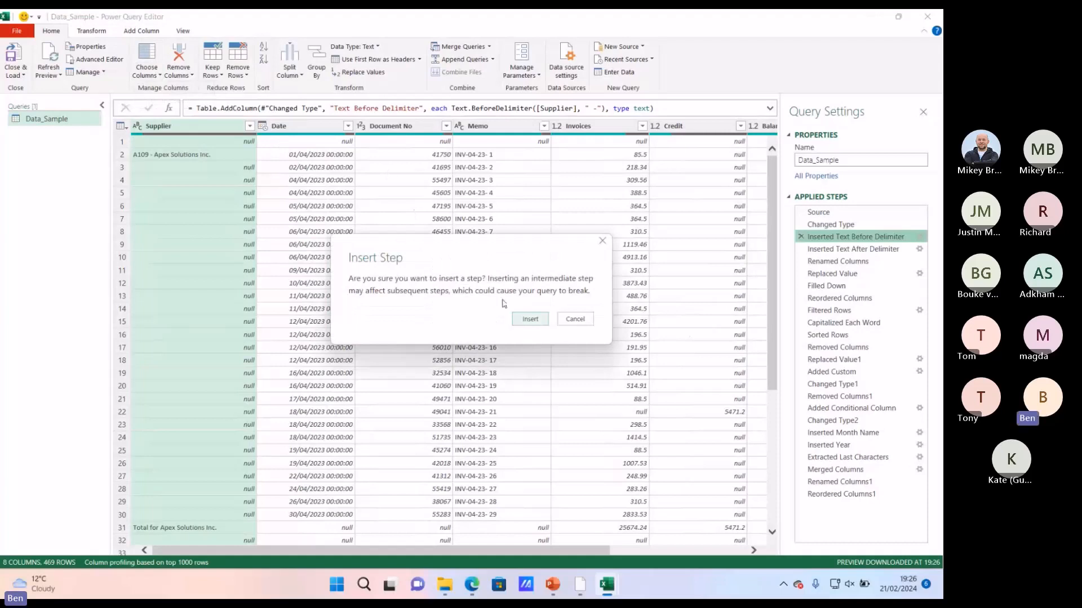
left_click(519, 322)
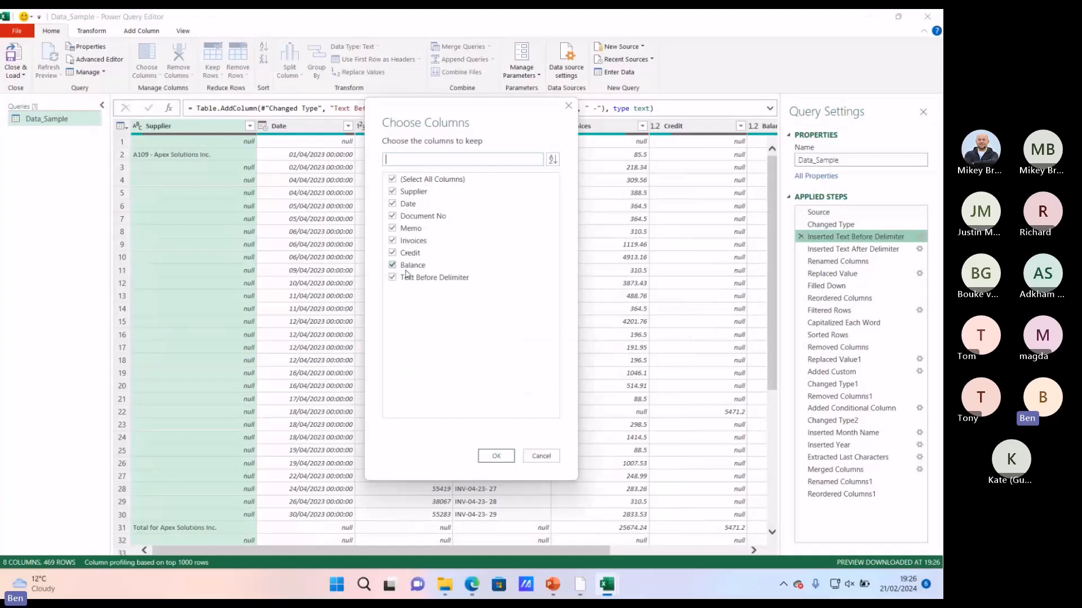
left_click(542, 456)
left_click(927, 17)
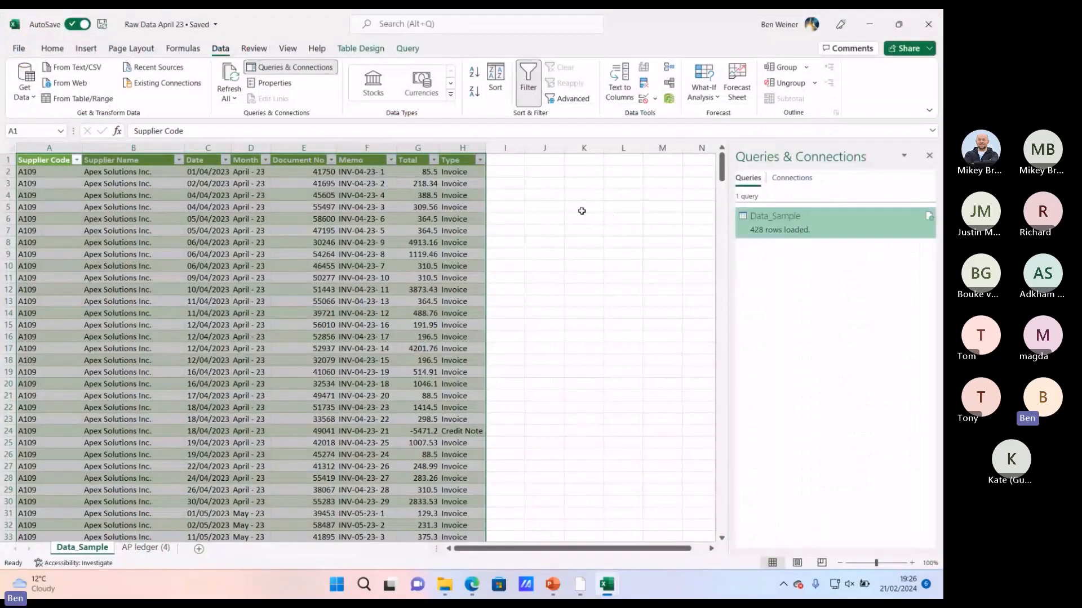
left_click(582, 211)
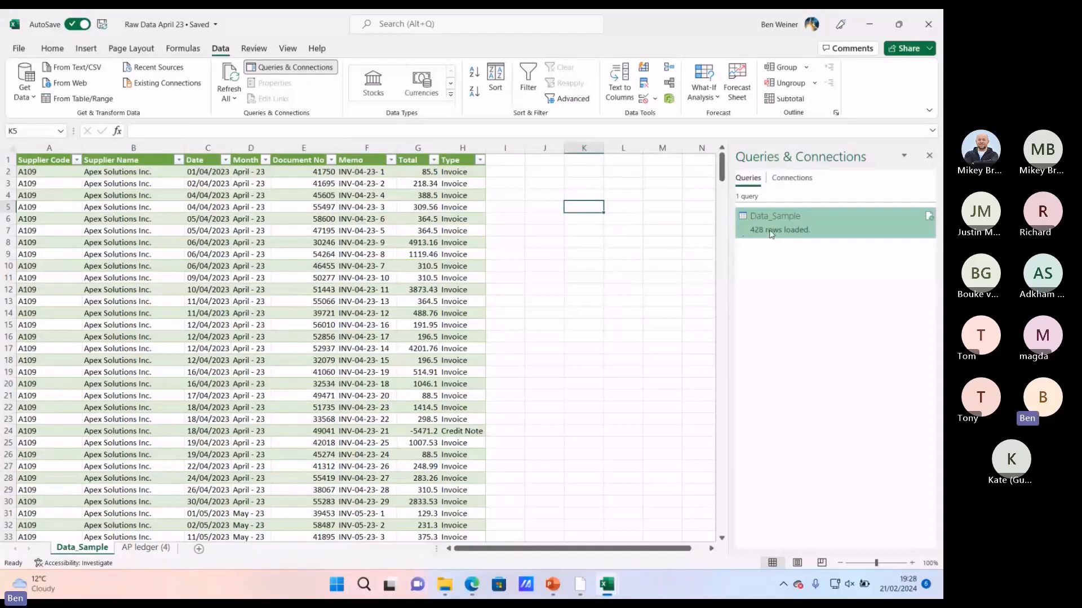
Step: Reopen the Data_Sample query and examine its M code in the Advanced Editor, highlighting the Source line and its table name
double_click(772, 234)
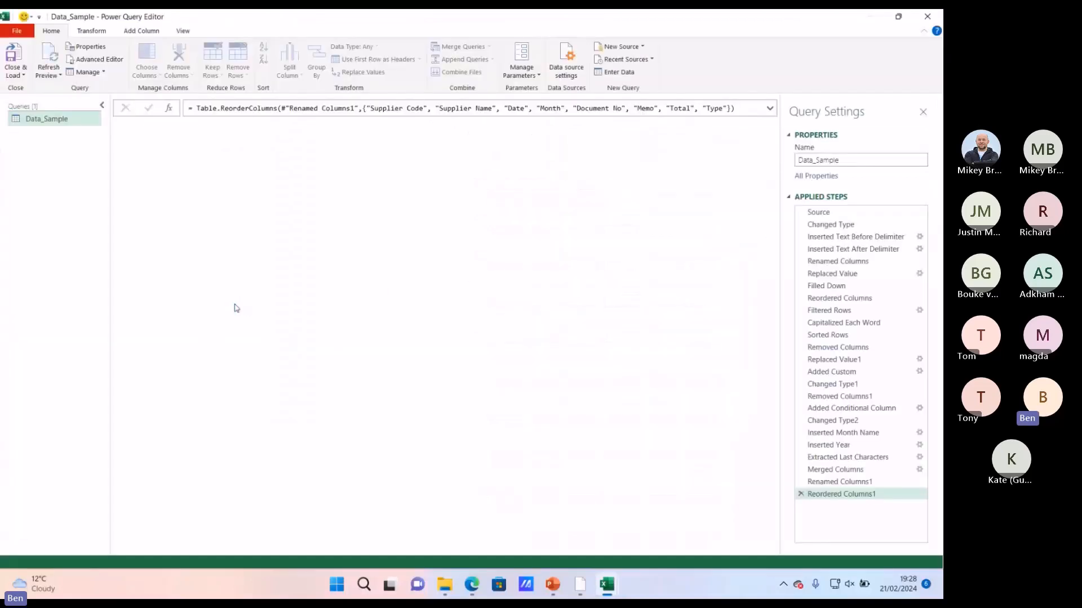
left_click(95, 60)
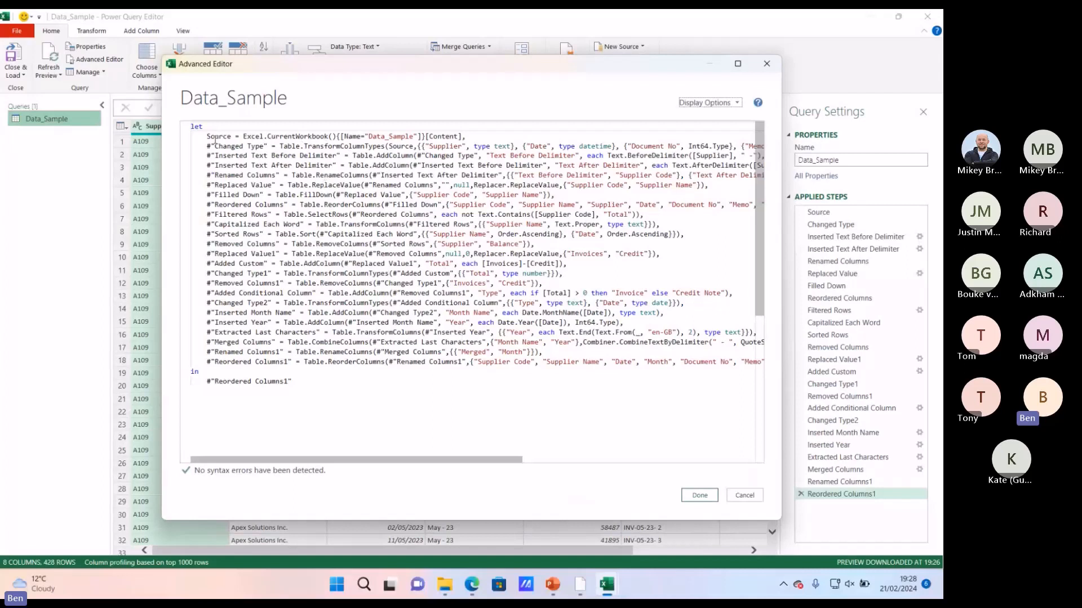
left_click_drag(207, 136, 504, 136)
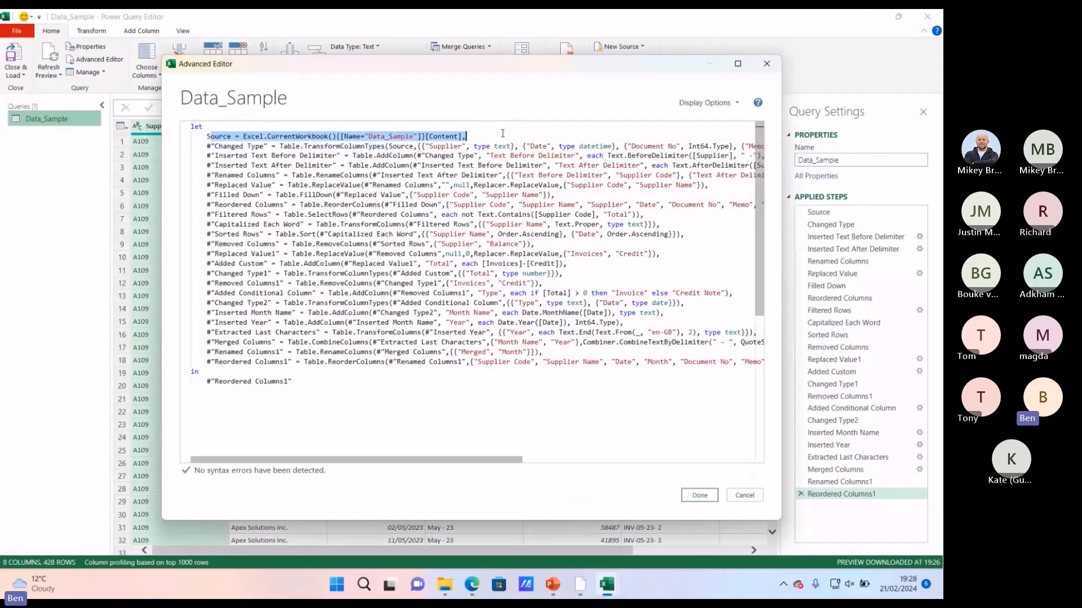
left_click(389, 165)
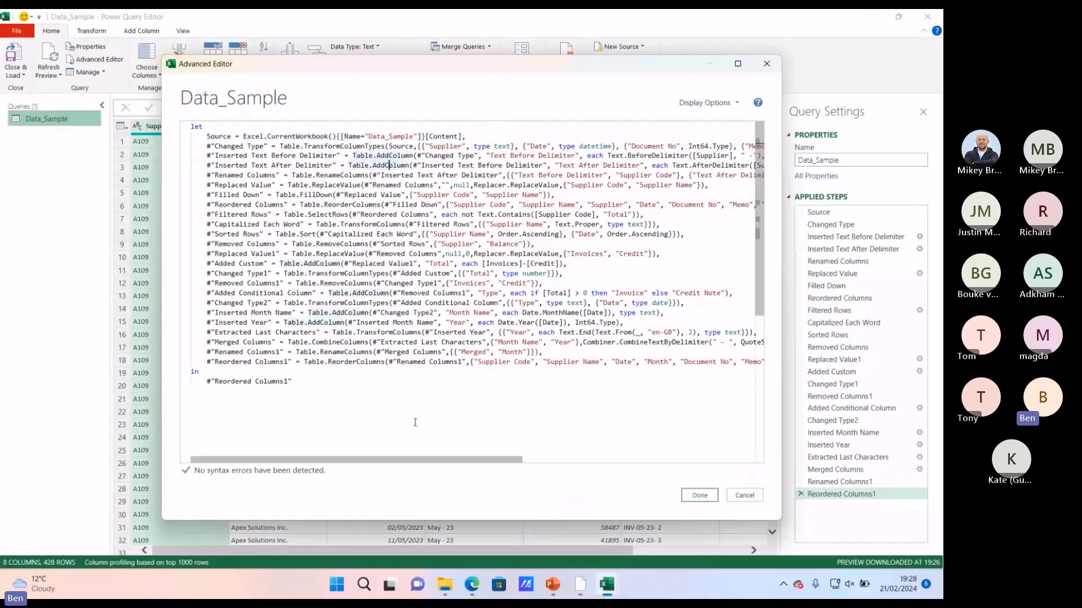
left_click_drag(368, 136, 415, 136)
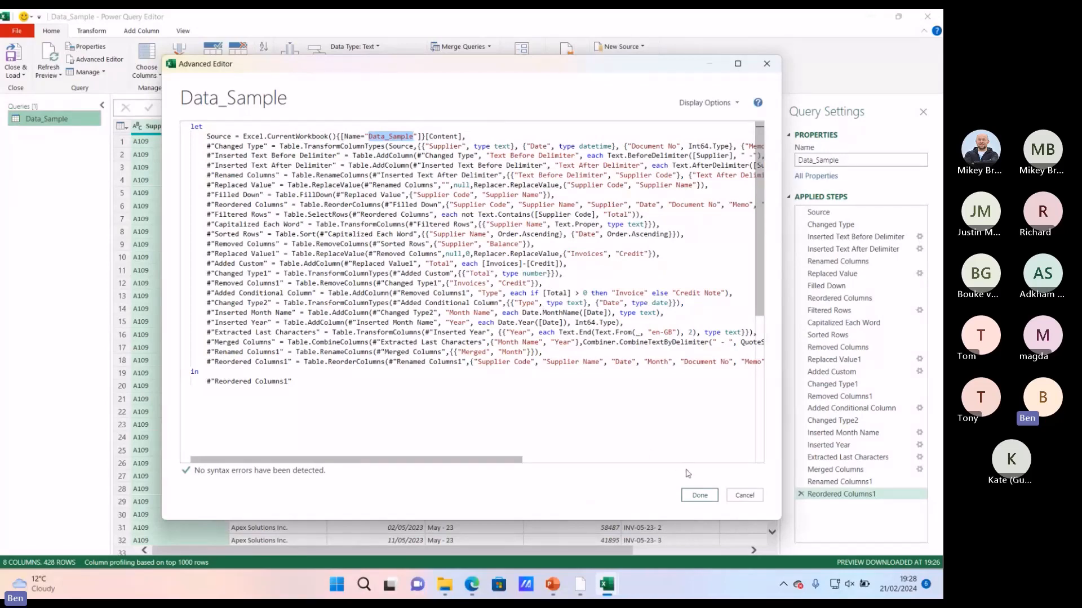
left_click(744, 495)
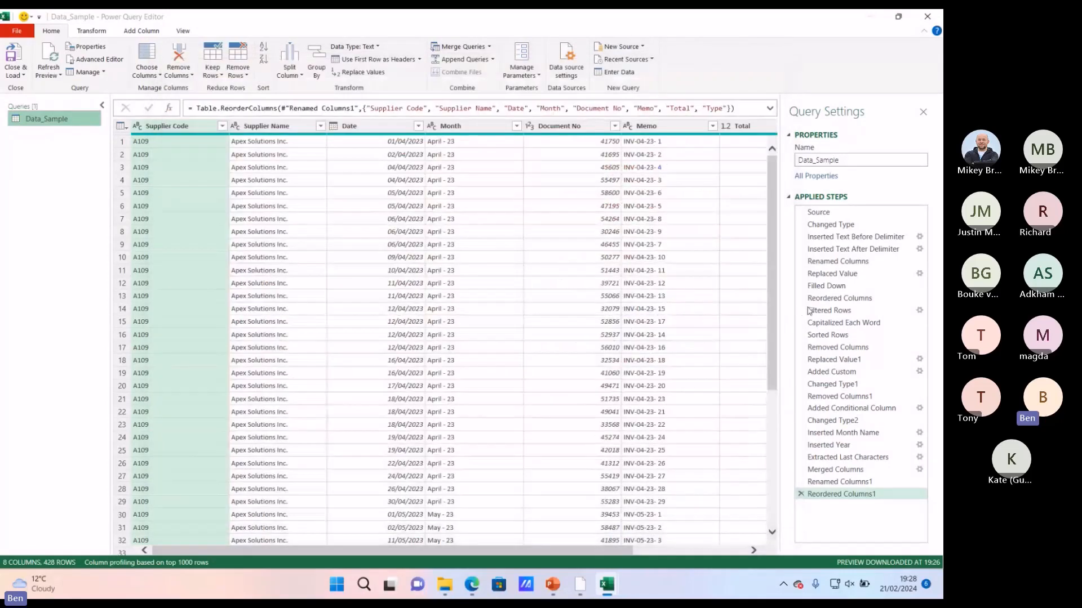
Step: Preview the Capitalized Each Word, Removed Columns1 and Changed Type2 steps, review the full M code again, and return to the worksheet
left_click(844, 322)
left_click(840, 396)
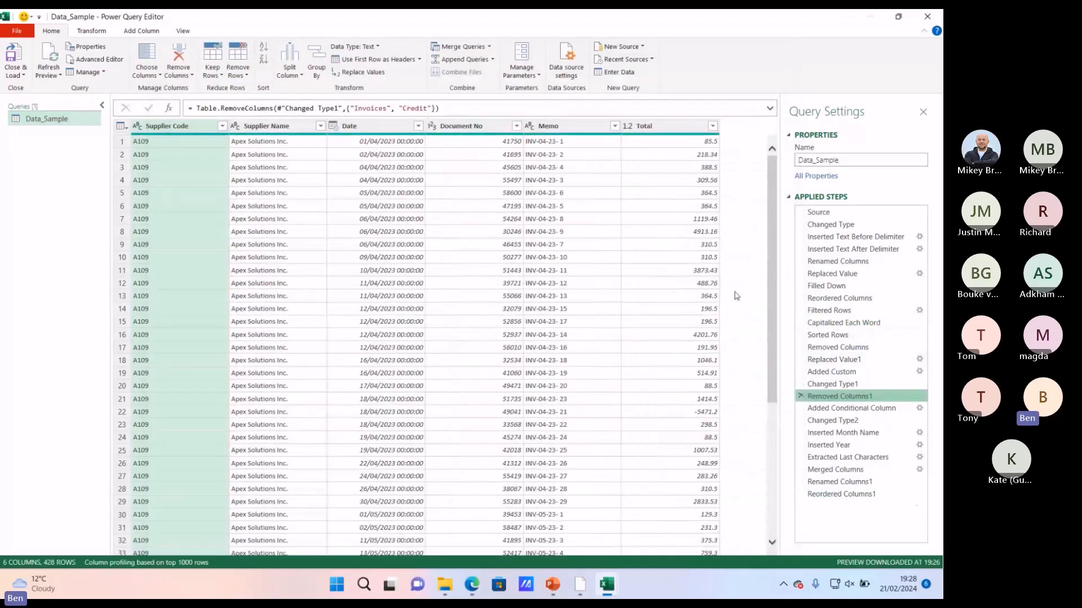
left_click(851, 420)
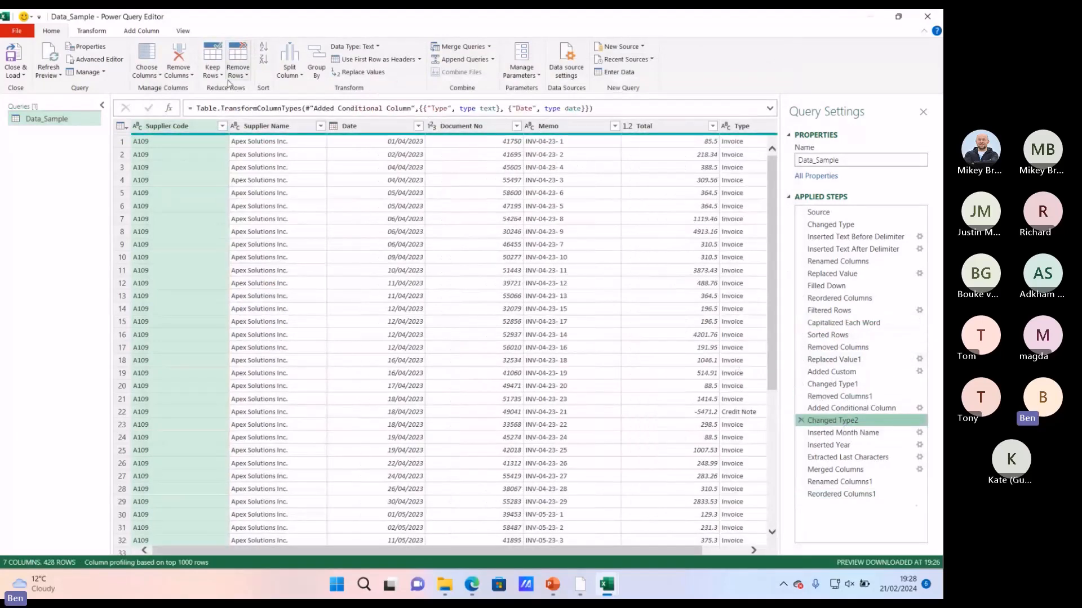
left_click(95, 59)
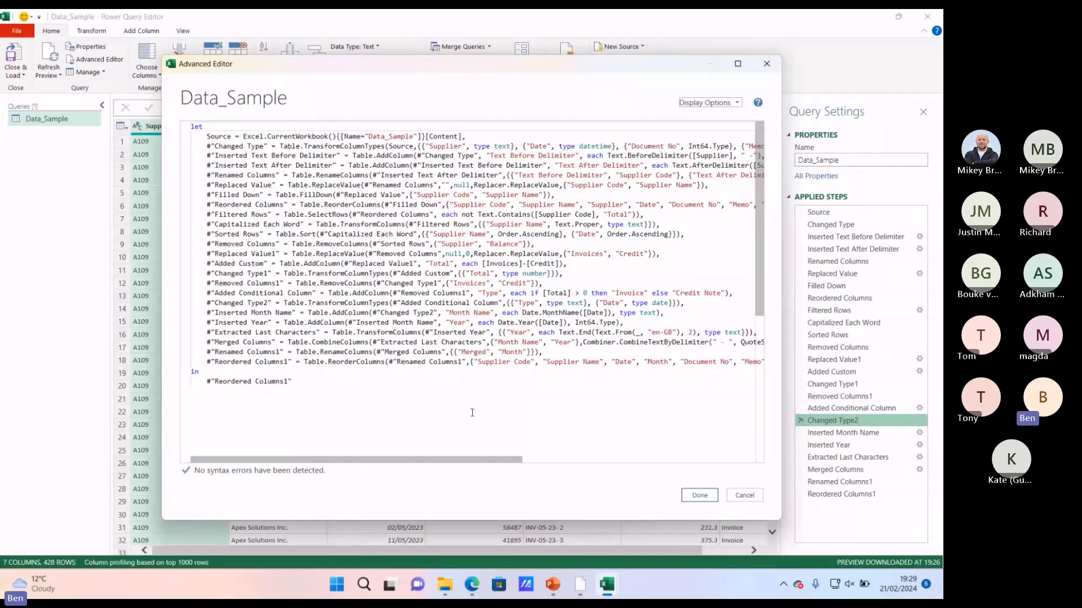
left_click(700, 495)
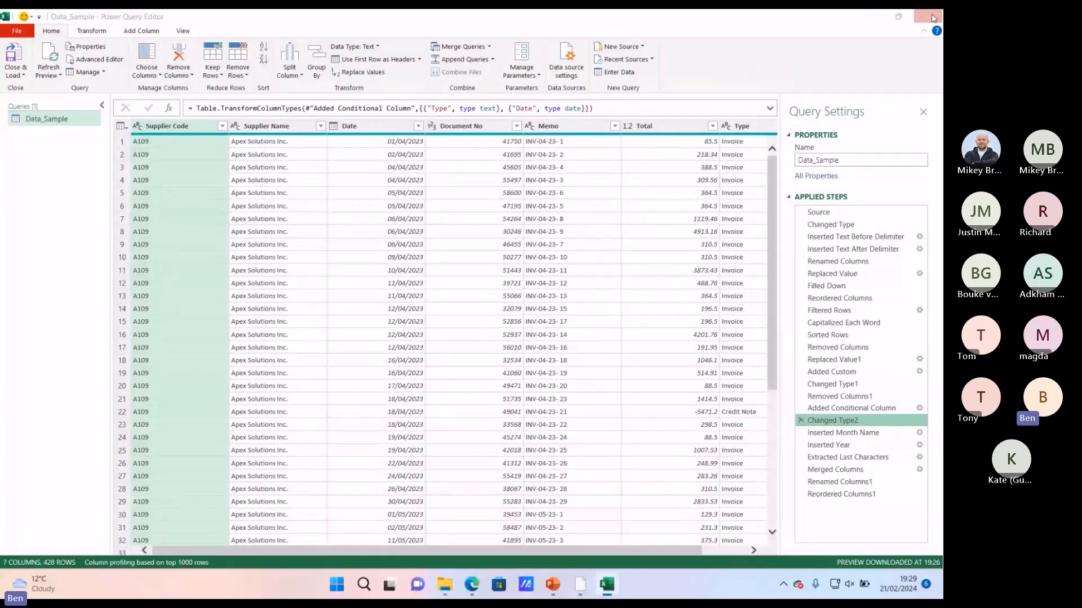
left_click(932, 18)
left_click(534, 275)
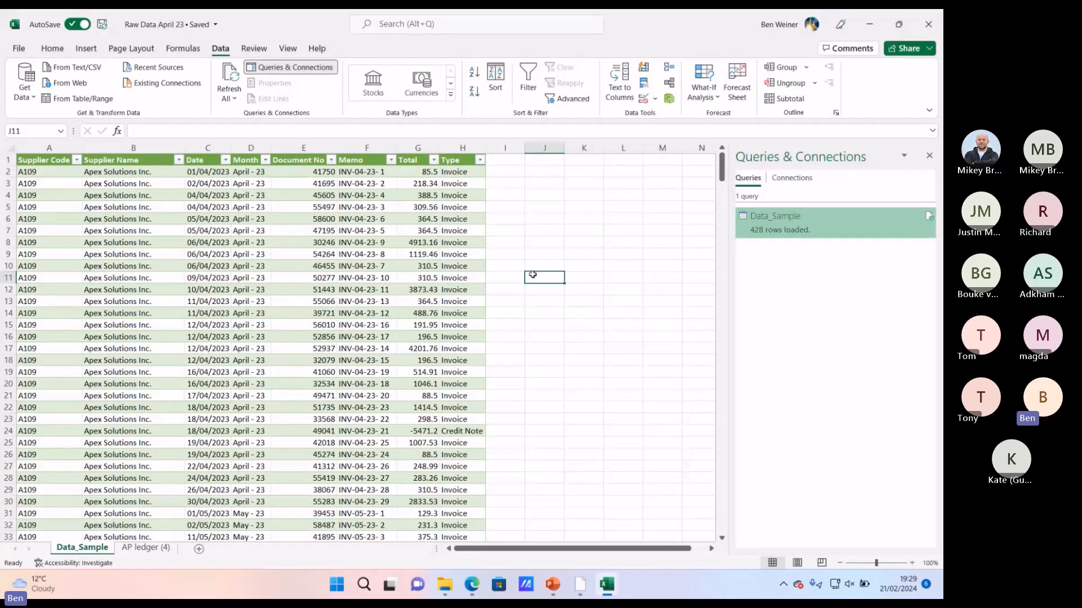
Step: Reopen the Data_Sample query and rename its Removed Columns1 step as "Removed invoice and credit columns"
double_click(787, 222)
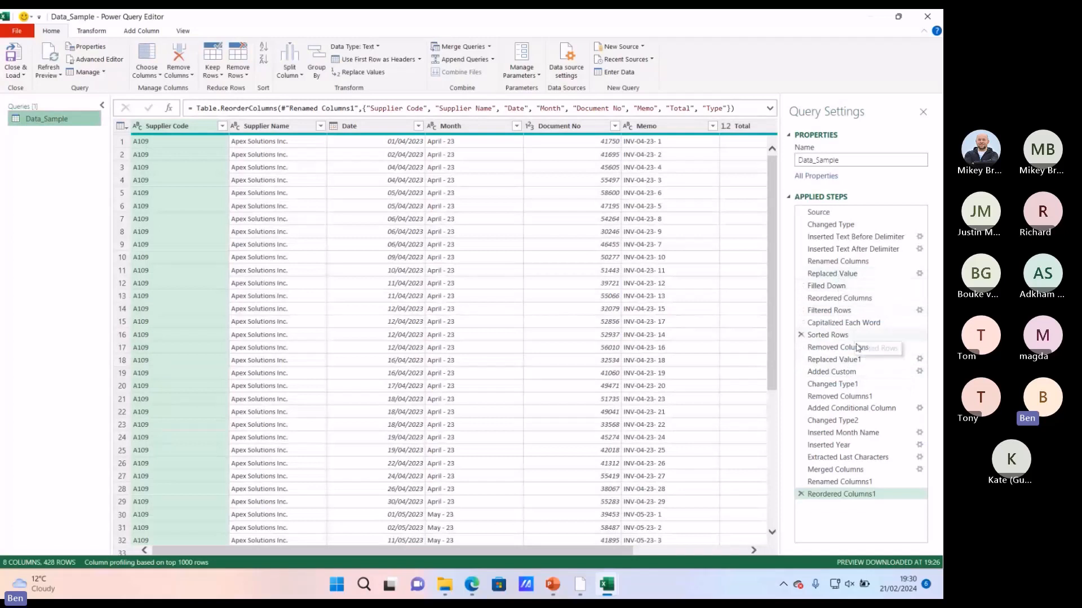
left_click(863, 397)
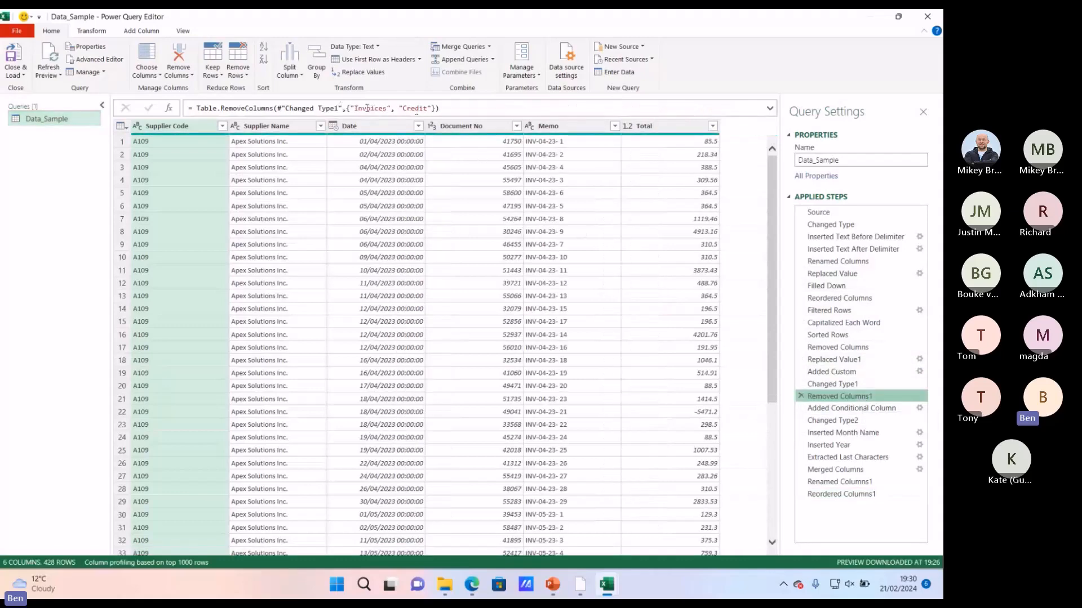
right_click(838, 393)
left_click(873, 419)
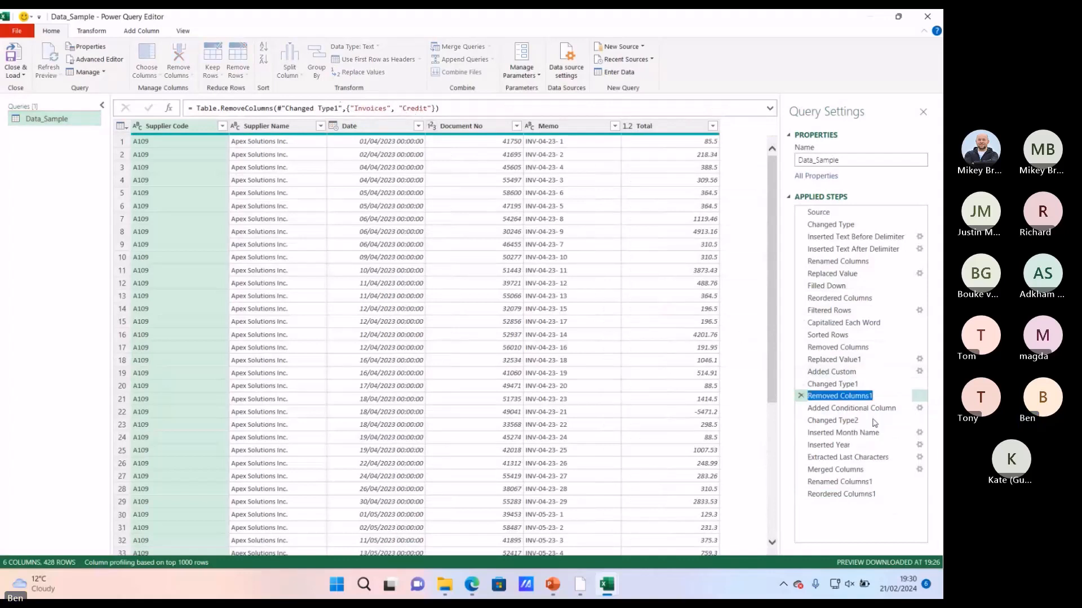
type("Removed inv")
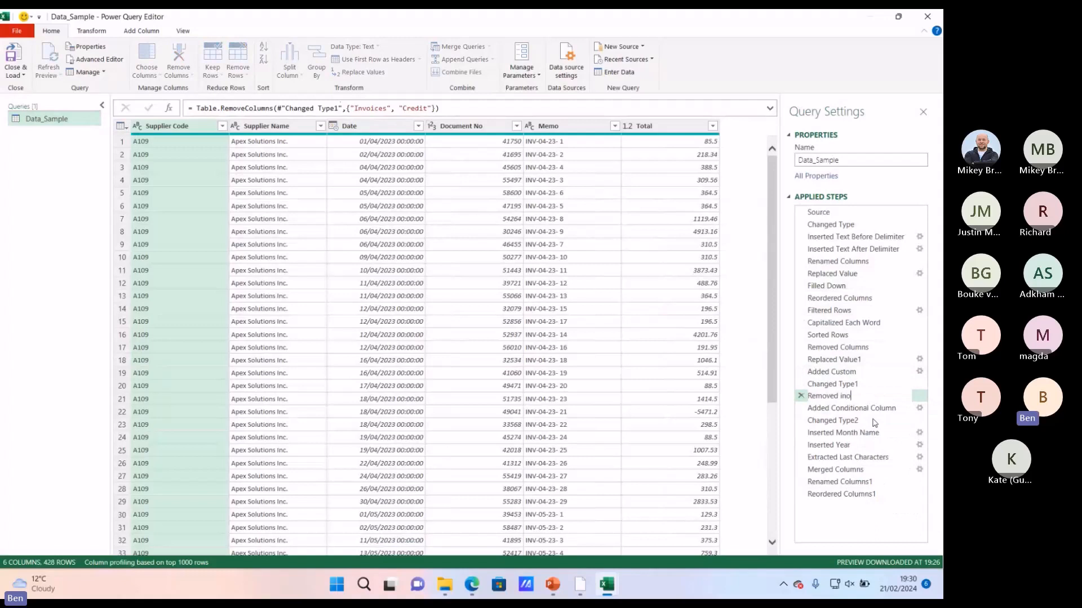
type("oice and credit columns")
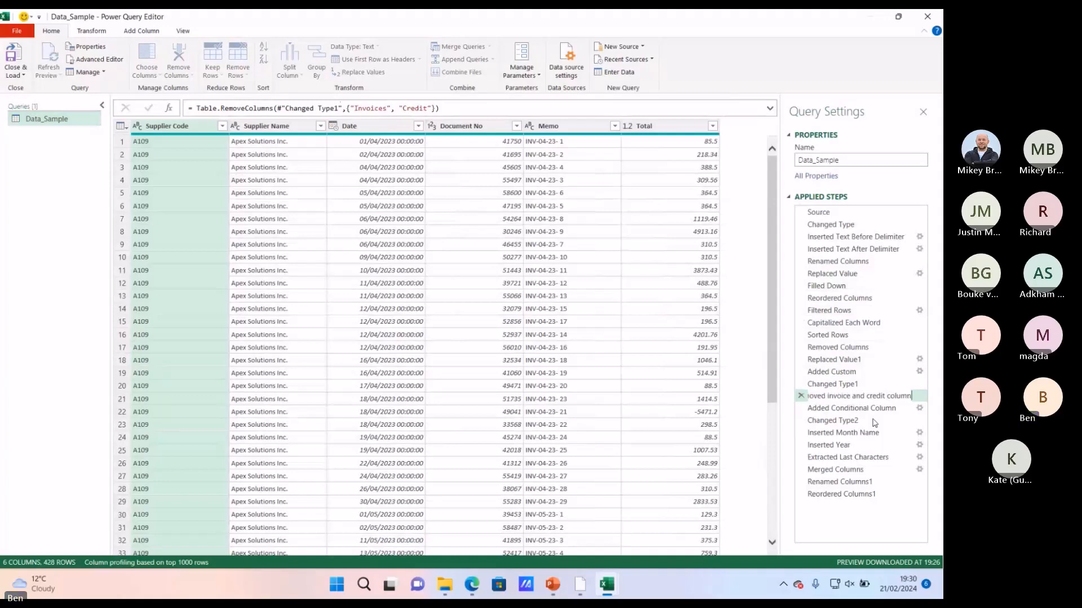
key("Return")
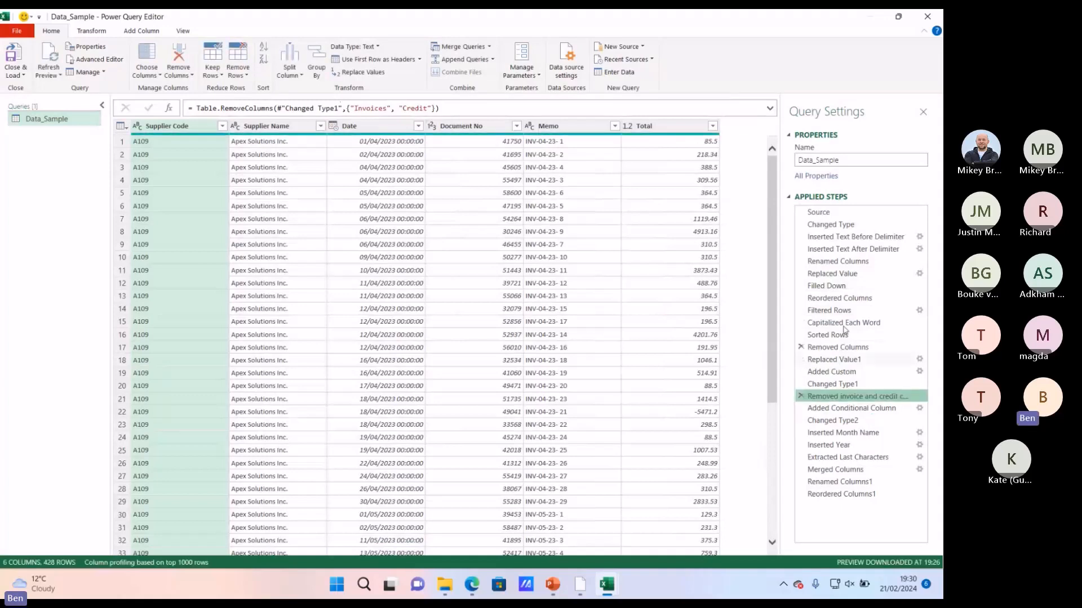